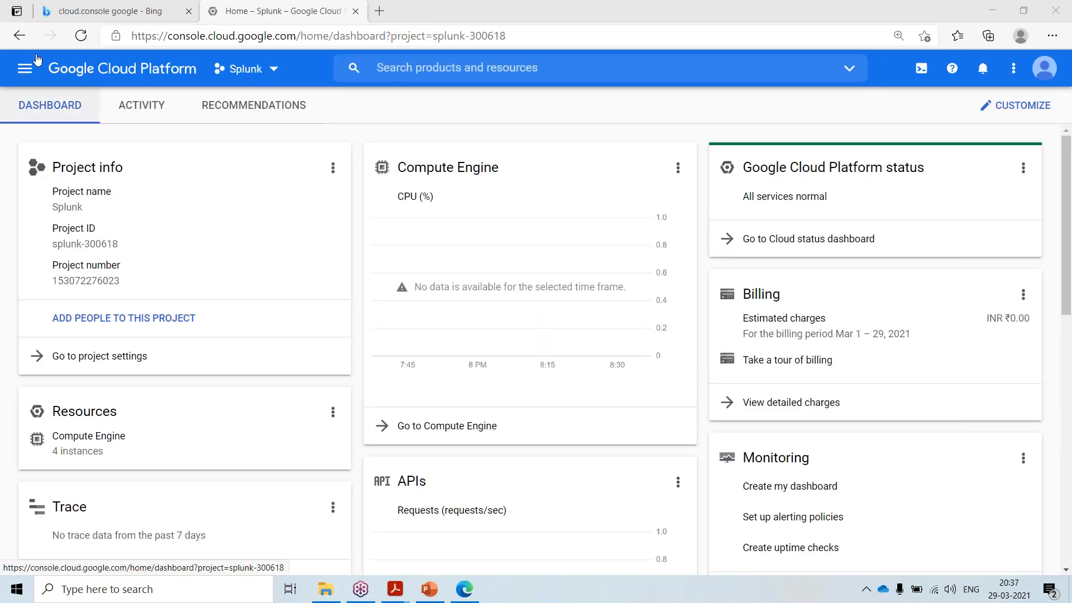
pyautogui.click(25, 68)
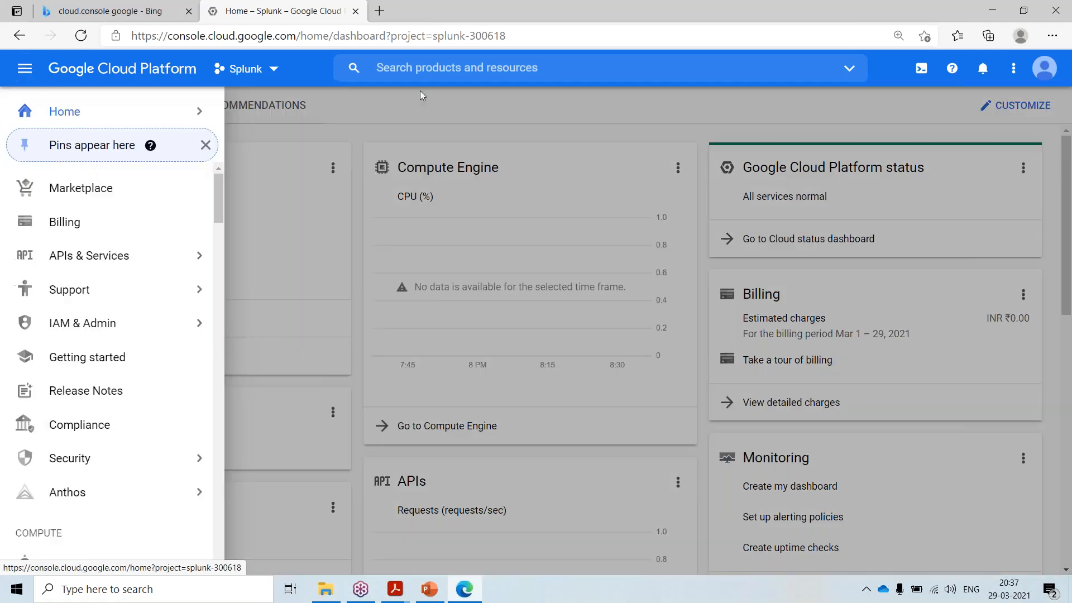
pyautogui.click(246, 68)
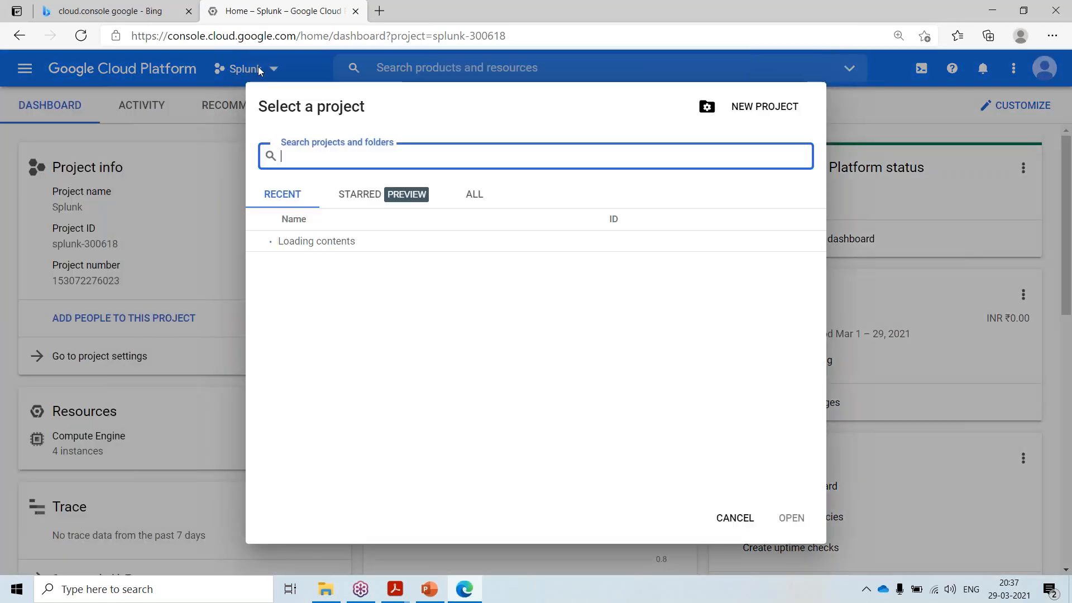
pyautogui.click(762, 106)
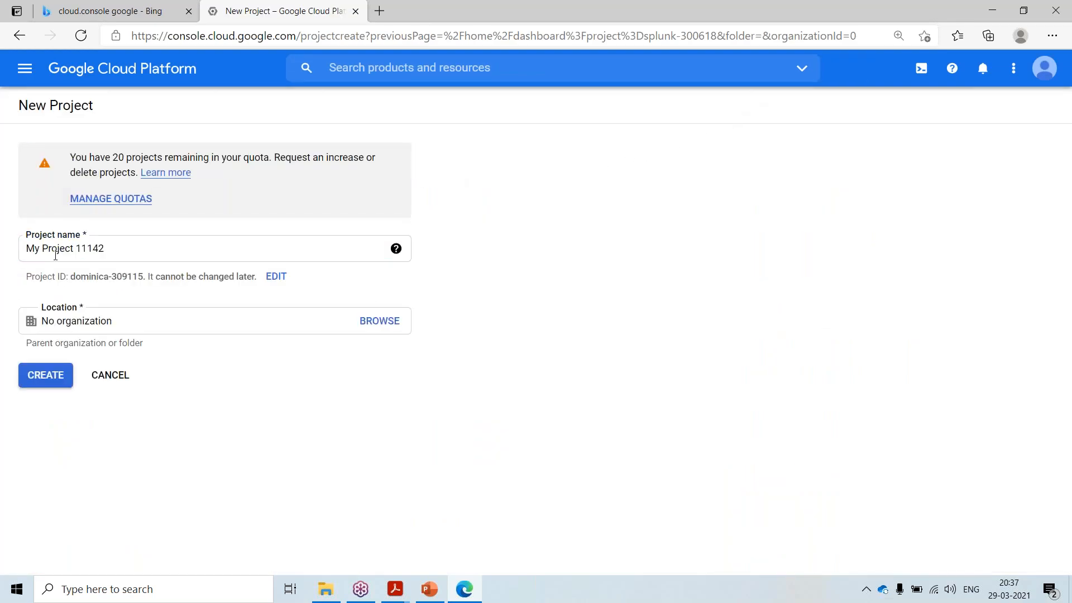
pyautogui.moveTo(158, 252); pyautogui.dragTo(2, 232)
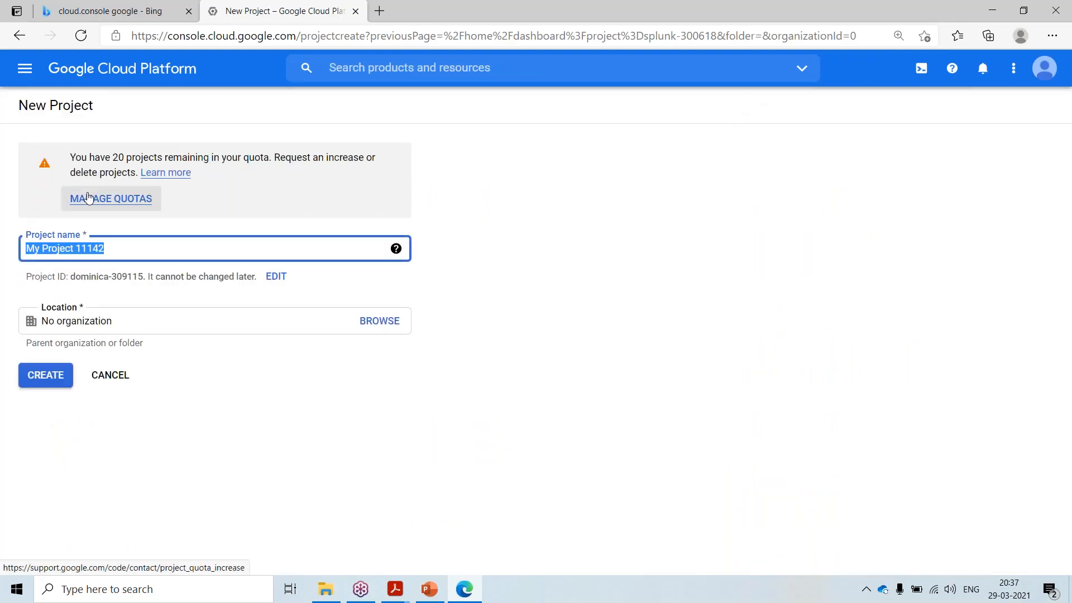
pyautogui.press('BackSpace')
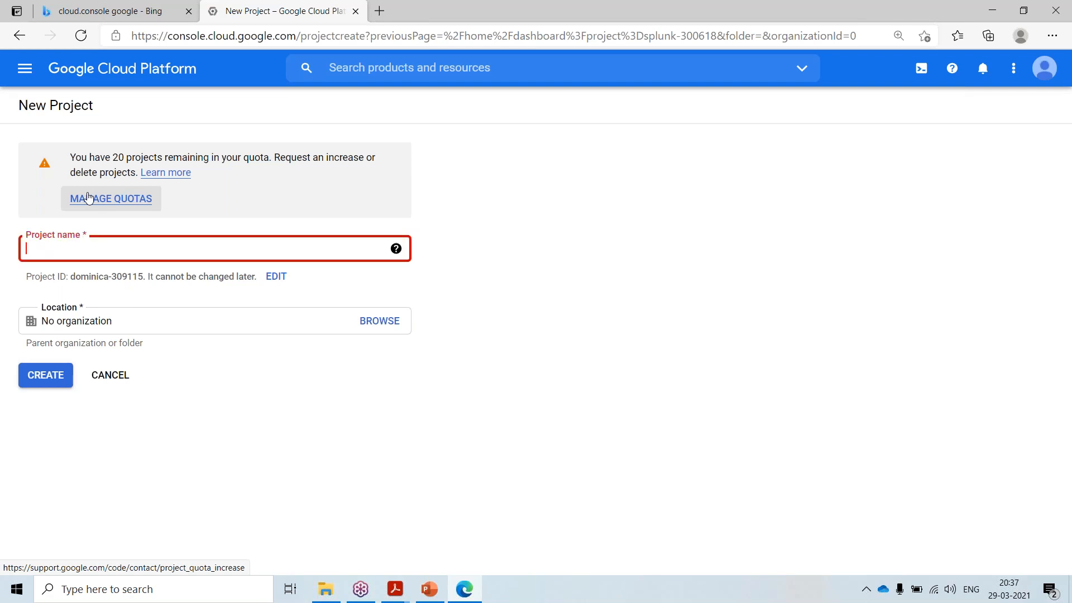
pyautogui.write('DS')
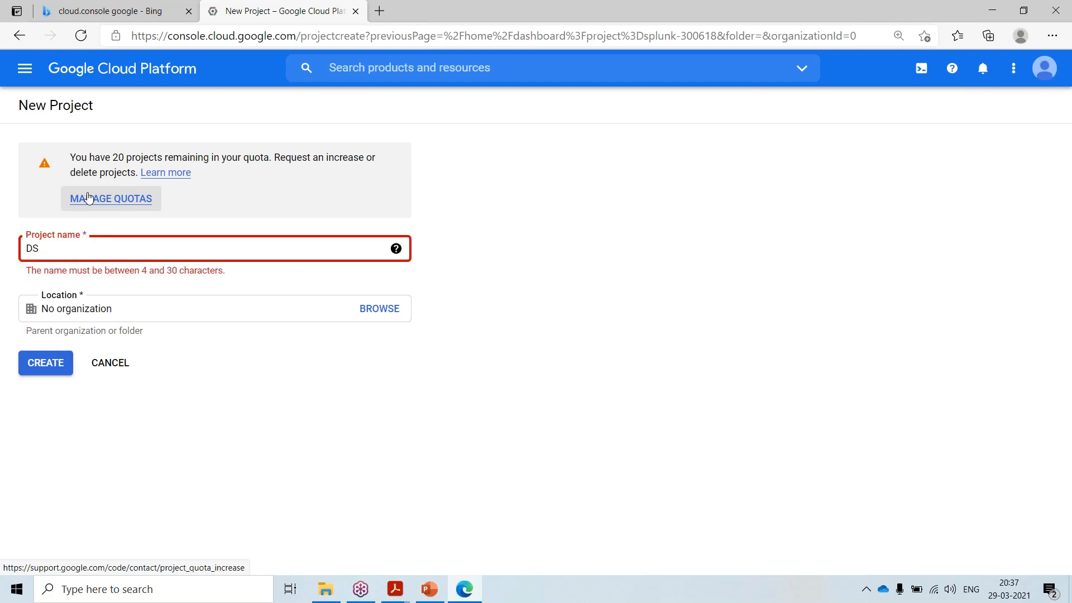
pyautogui.write('_evening')
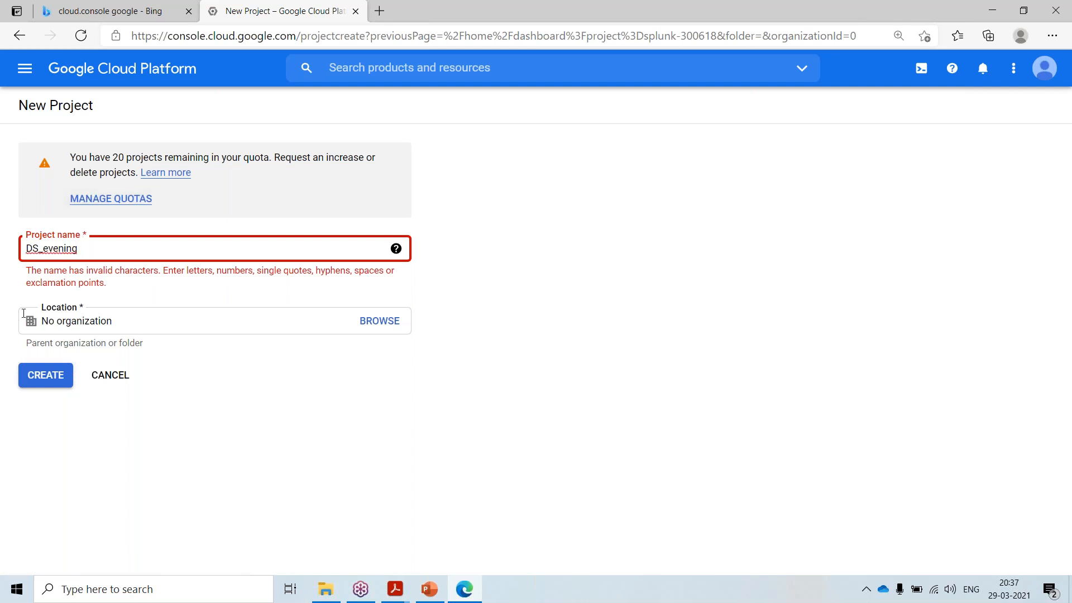
pyautogui.moveTo(39, 252); pyautogui.dragTo(2, 253)
pyautogui.write('ds')
pyautogui.click(110, 375)
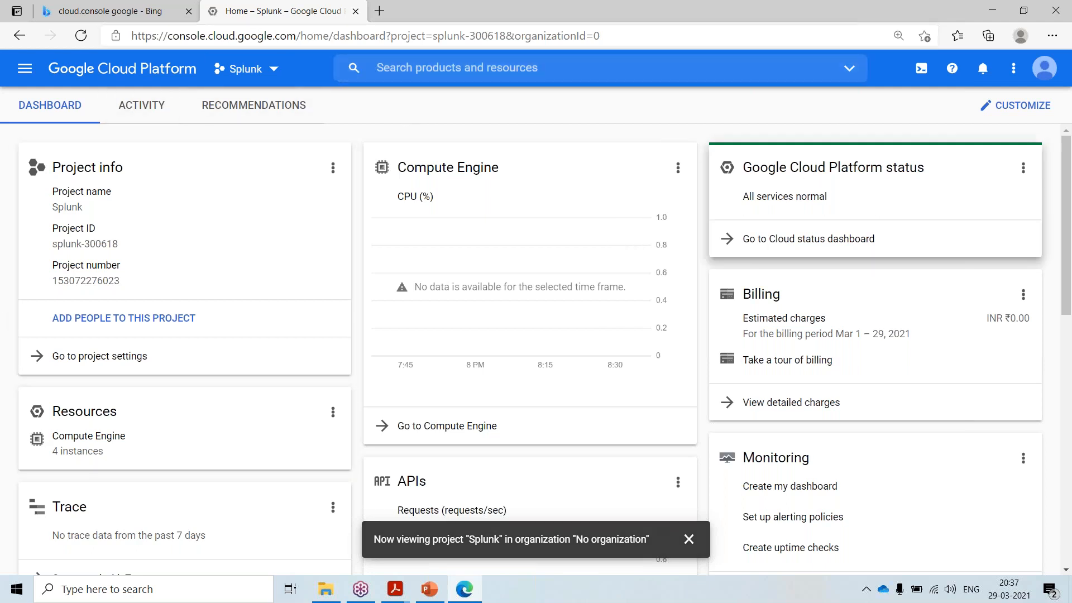
pyautogui.click(25, 75)
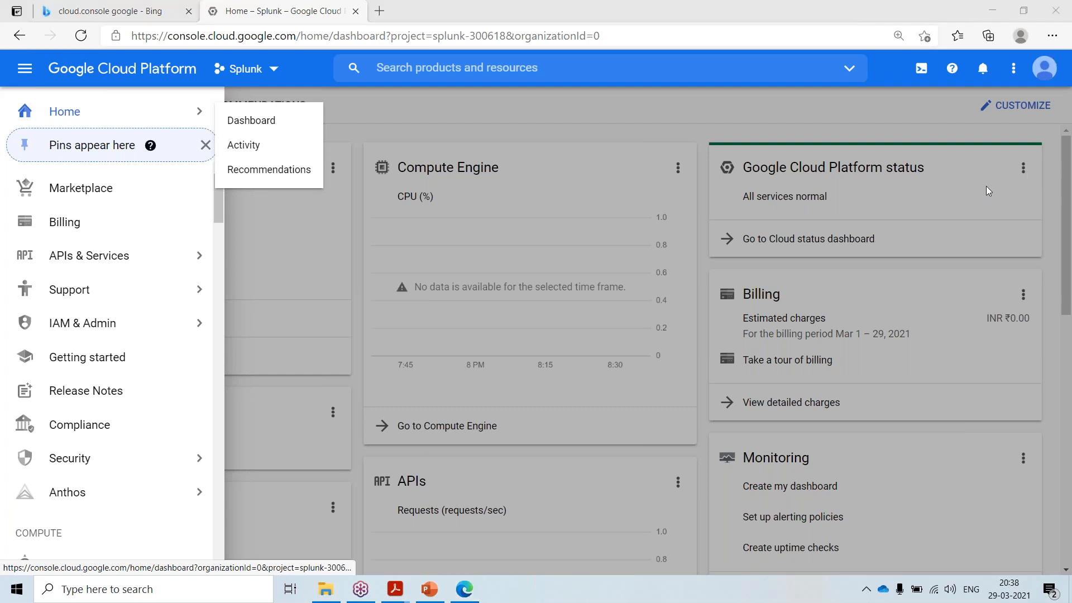
pyautogui.click(530, 242)
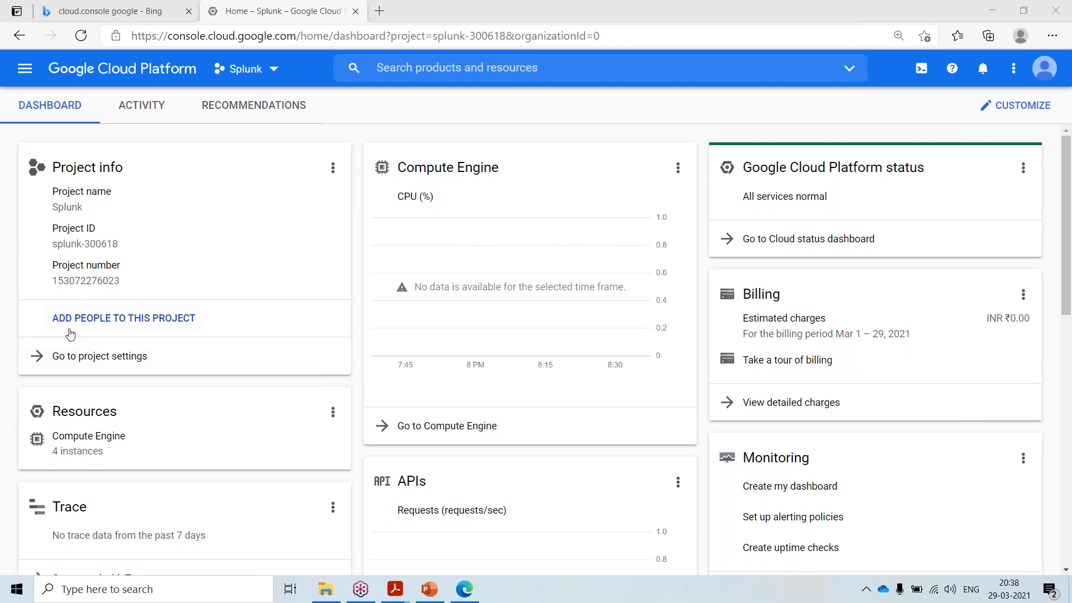
pyautogui.click(21, 71)
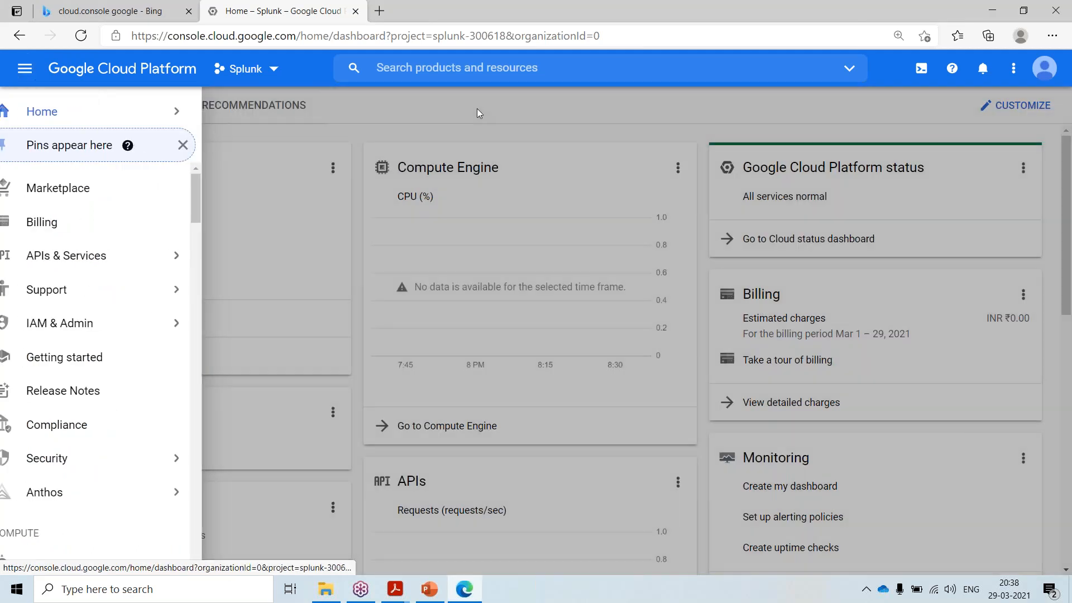
pyautogui.click(477, 108)
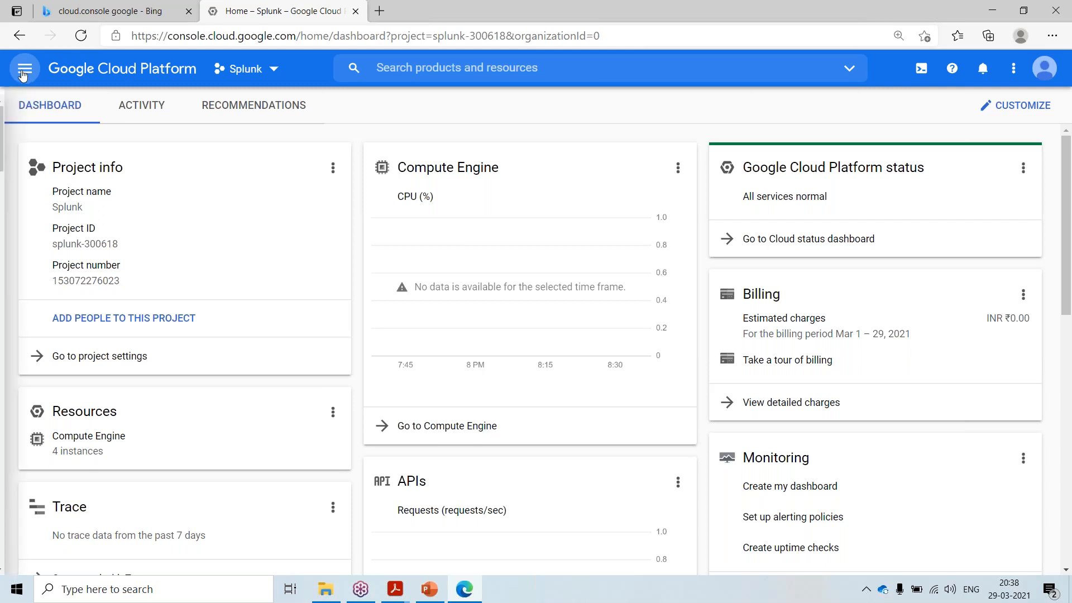
# - Open the billing account overview and examine the total amount of promotional credits granted
pyautogui.click(23, 73)
pyautogui.click(71, 221)
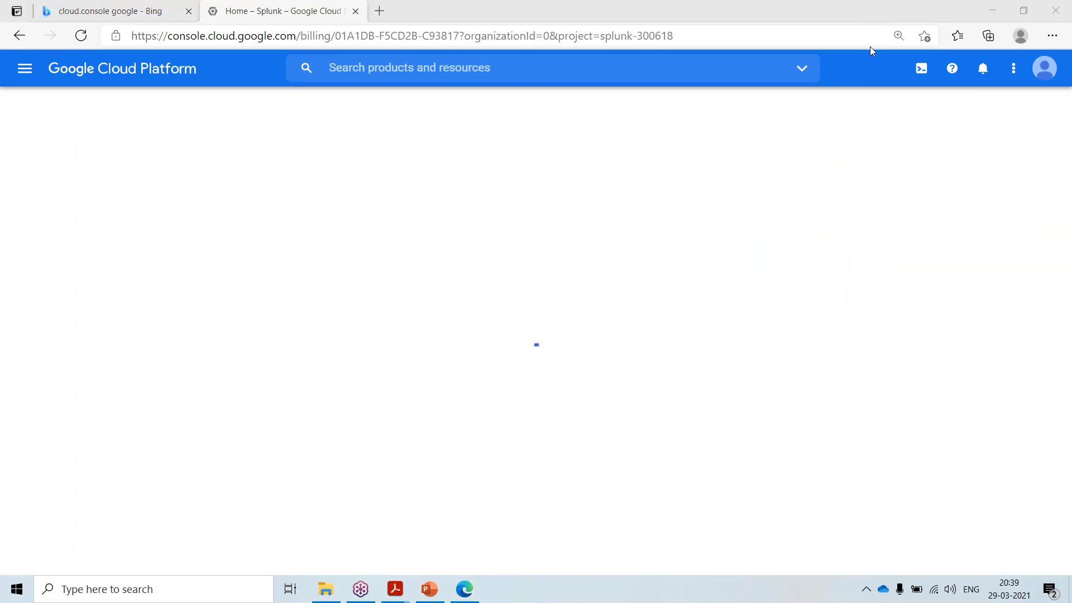
pyautogui.scroll(-5, 706, 321)
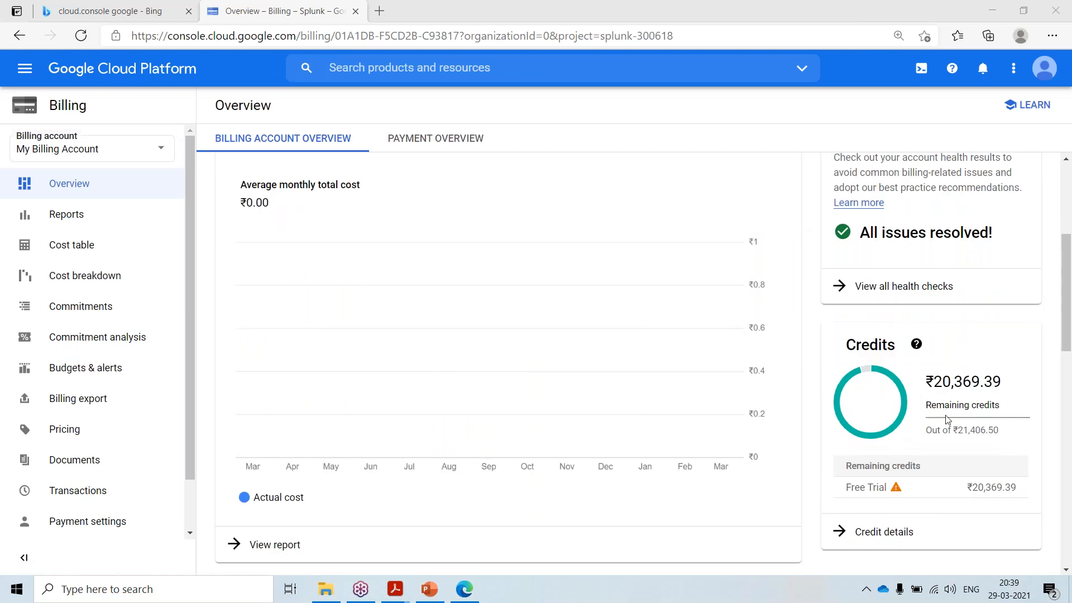
pyautogui.moveTo(1003, 434); pyautogui.dragTo(923, 434)
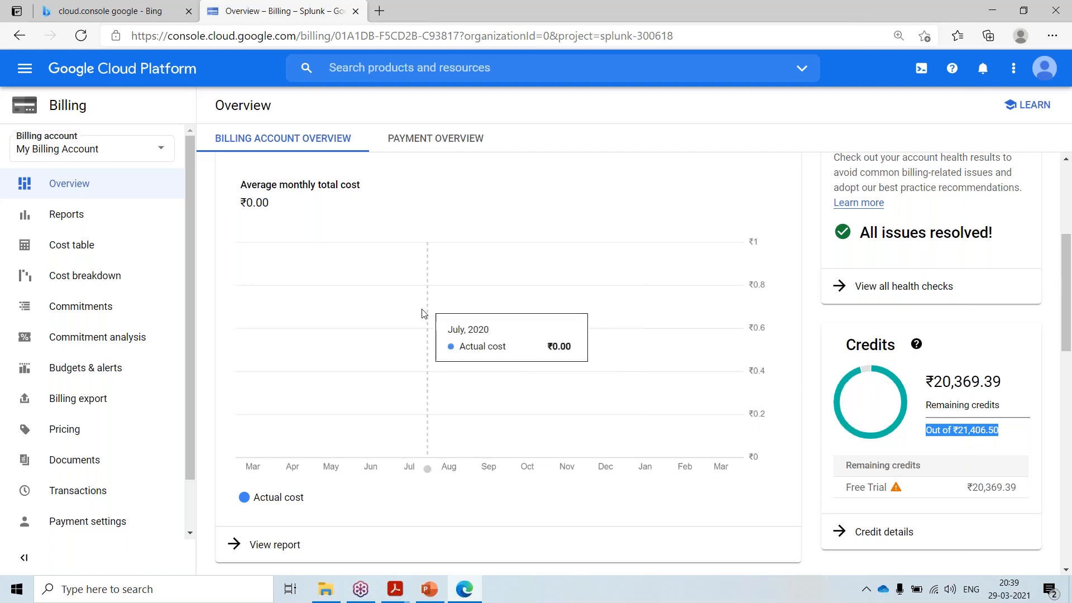
# - Examine the remaining free trial credits, read the help note about credits and review the rest of the billing overview
pyautogui.scroll(4, 425, 335)
pyautogui.scroll(-2, 911, 387)
pyautogui.scroll(-3, 910, 387)
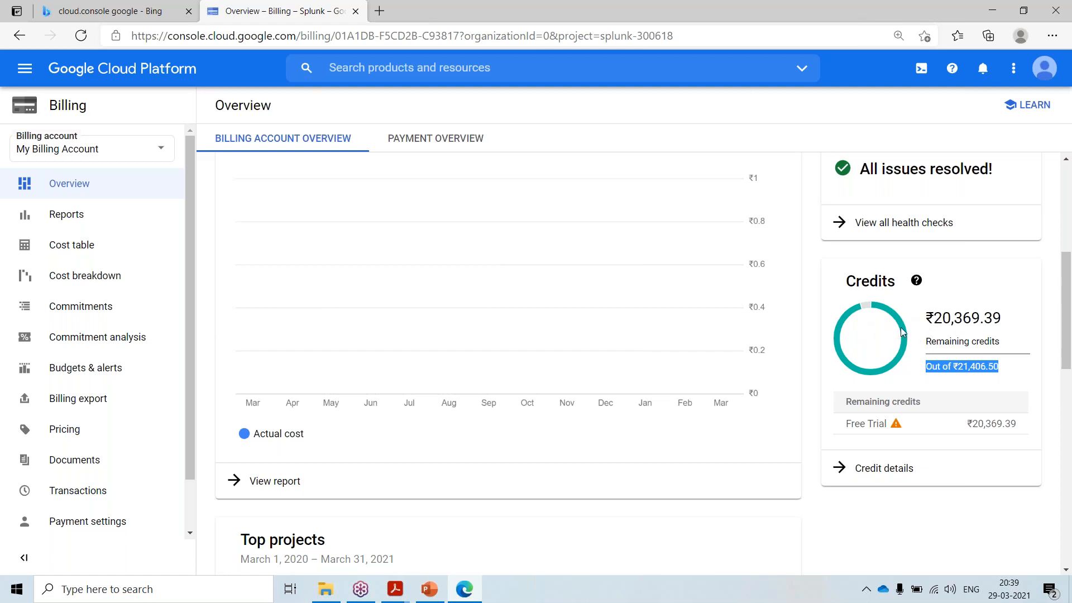
pyautogui.moveTo(1000, 318); pyautogui.dragTo(928, 318)
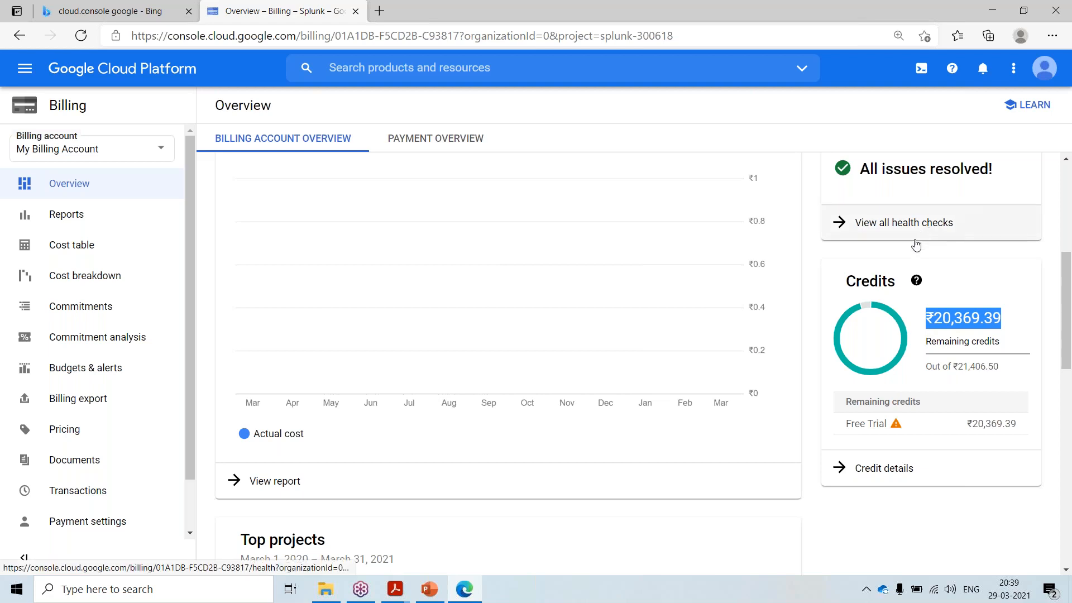
pyautogui.click(916, 280)
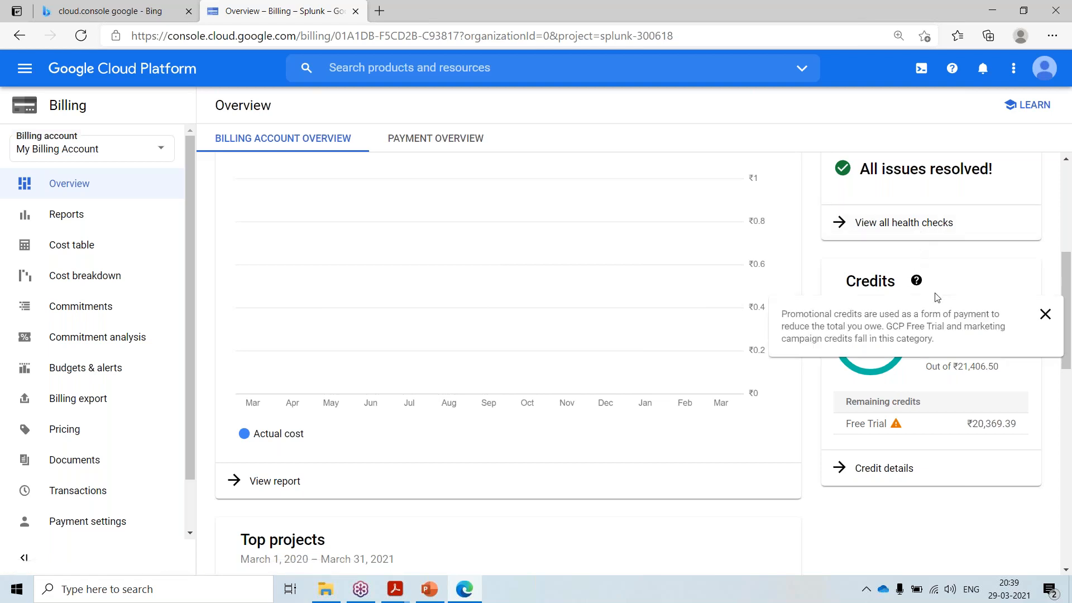
pyautogui.click(1044, 315)
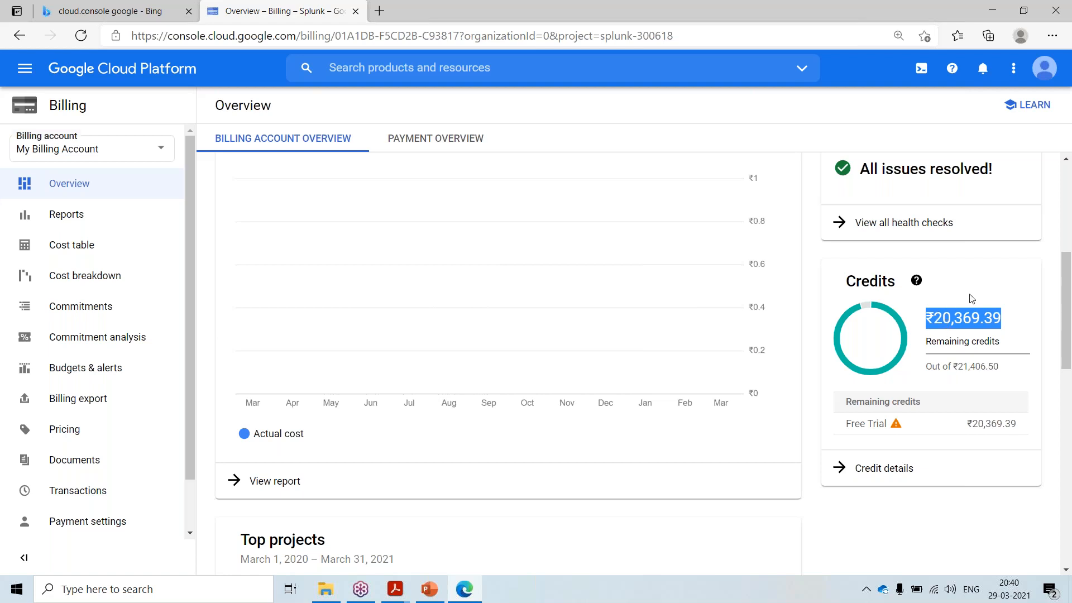
pyautogui.moveTo(1007, 324); pyautogui.dragTo(925, 320)
pyautogui.scroll(2, 919, 316)
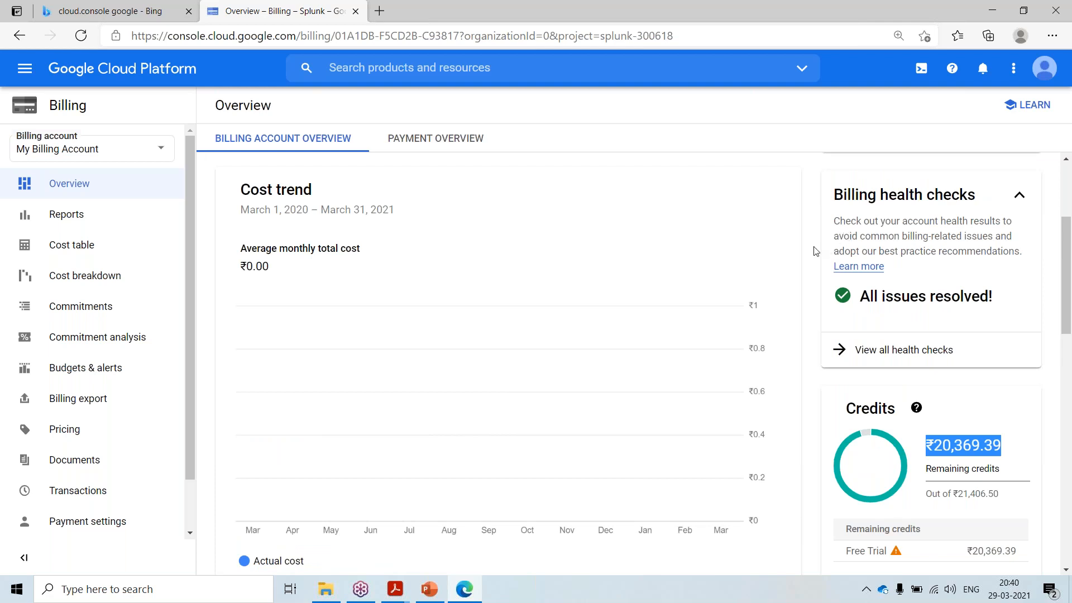
pyautogui.scroll(3, 645, 238)
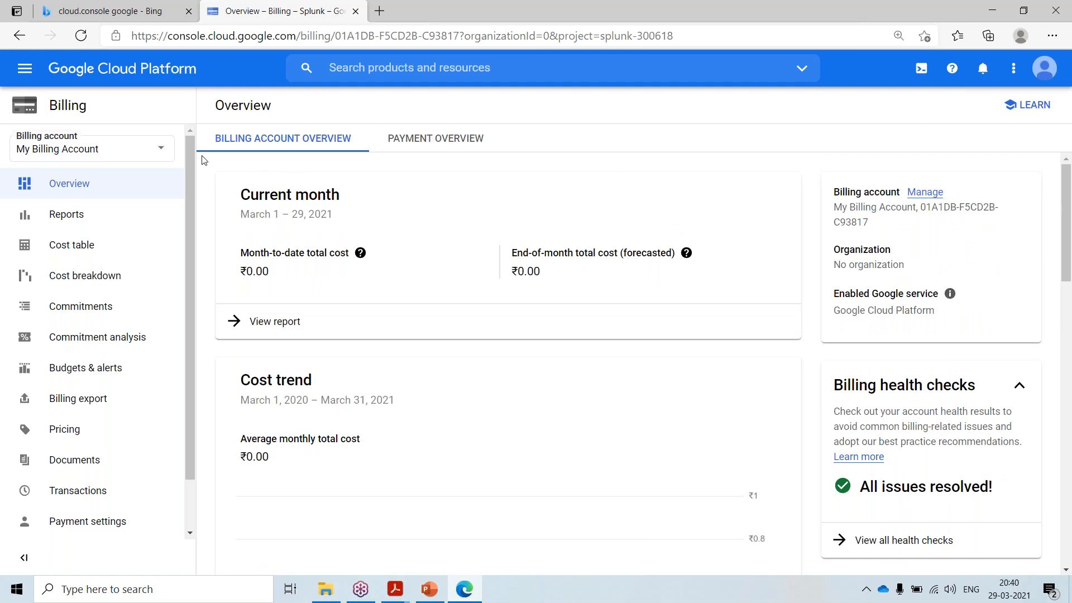
# - Return to the home dashboard and switch the active project to SPLUNKDS
pyautogui.click(21, 79)
pyautogui.click(59, 111)
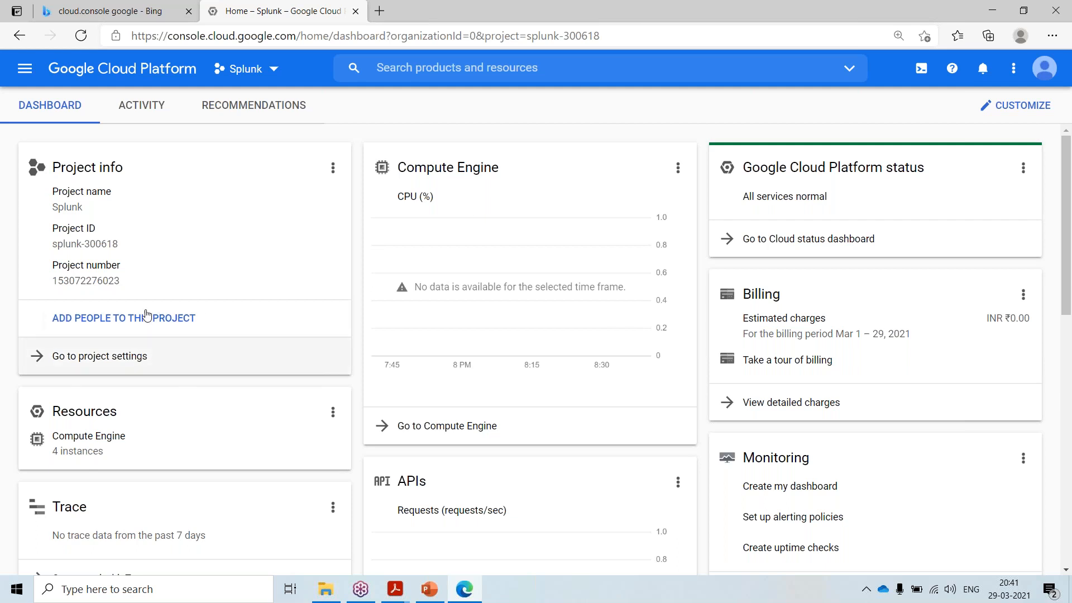
pyautogui.click(259, 75)
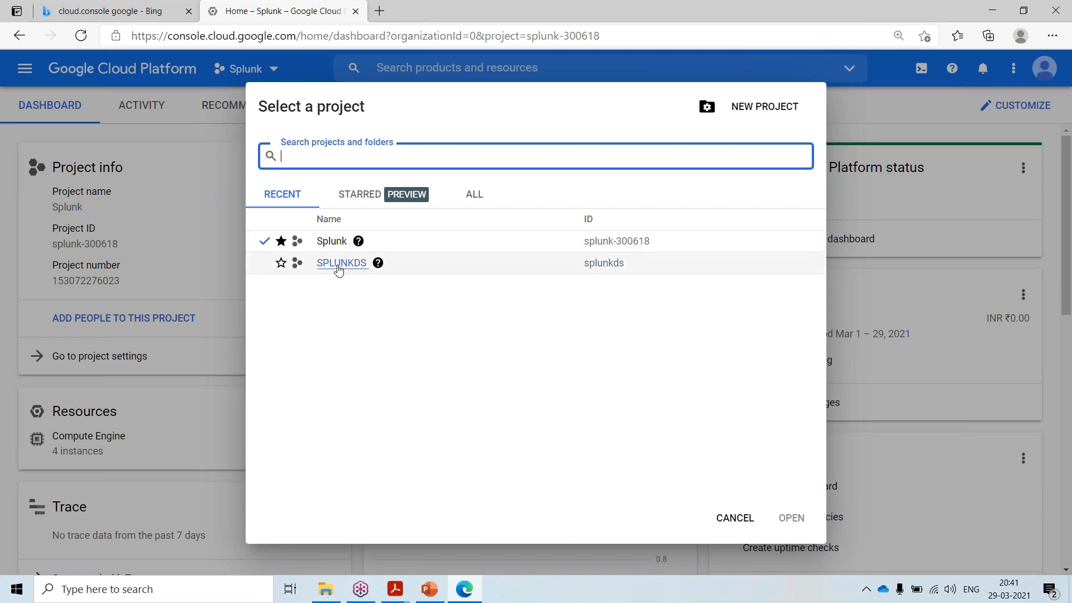
pyautogui.click(339, 263)
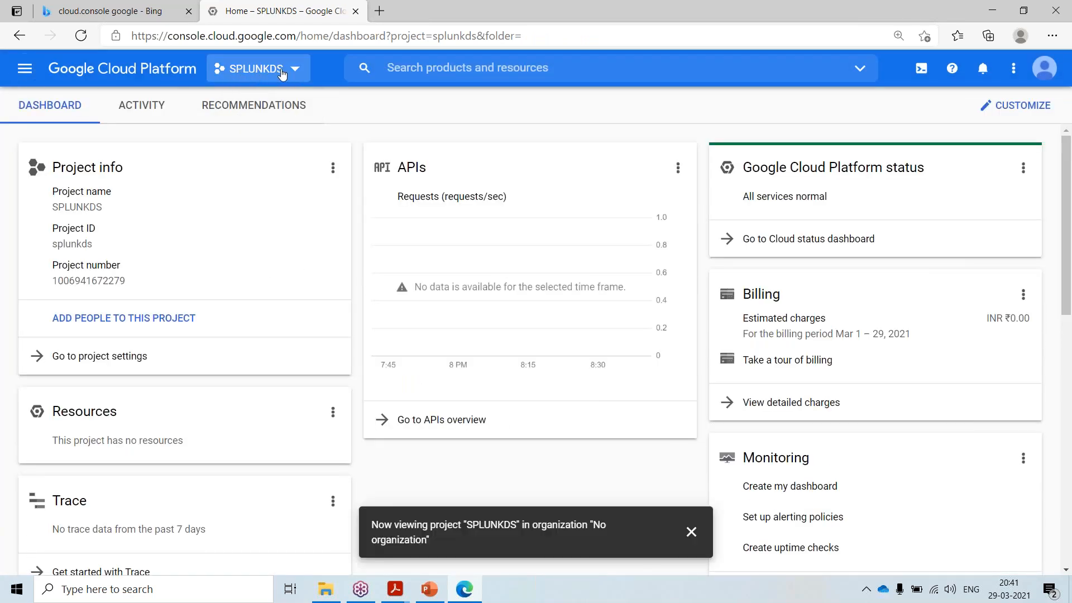
# - Go to the Compute Engine VM instances page of the SPLUNKDS project
pyautogui.click(23, 78)
pyautogui.moveTo(67, 112)
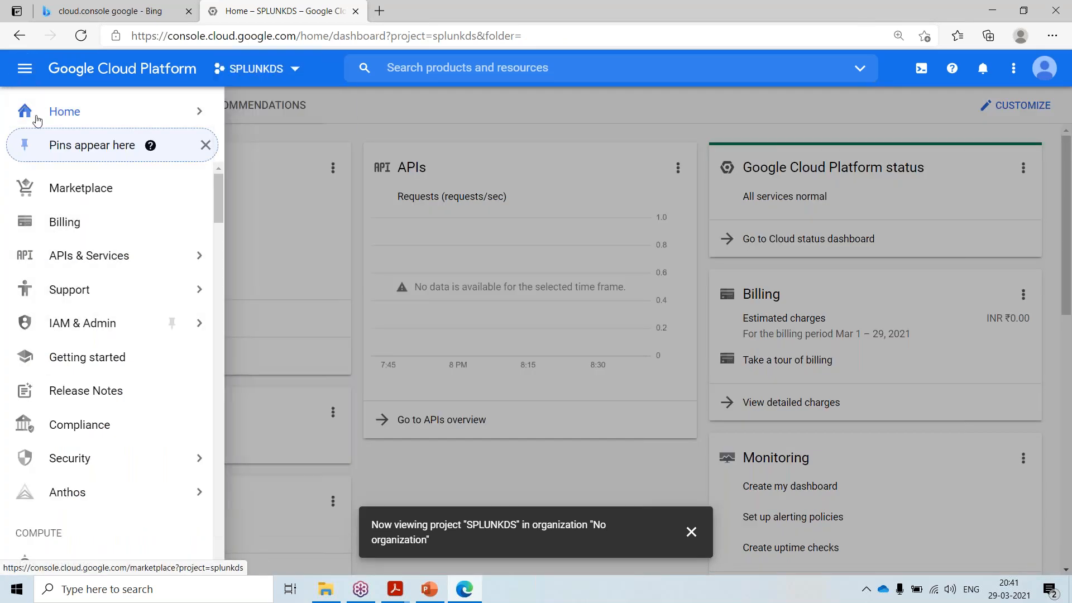
pyautogui.moveTo(26, 334)
pyautogui.scroll(-3, 27, 334)
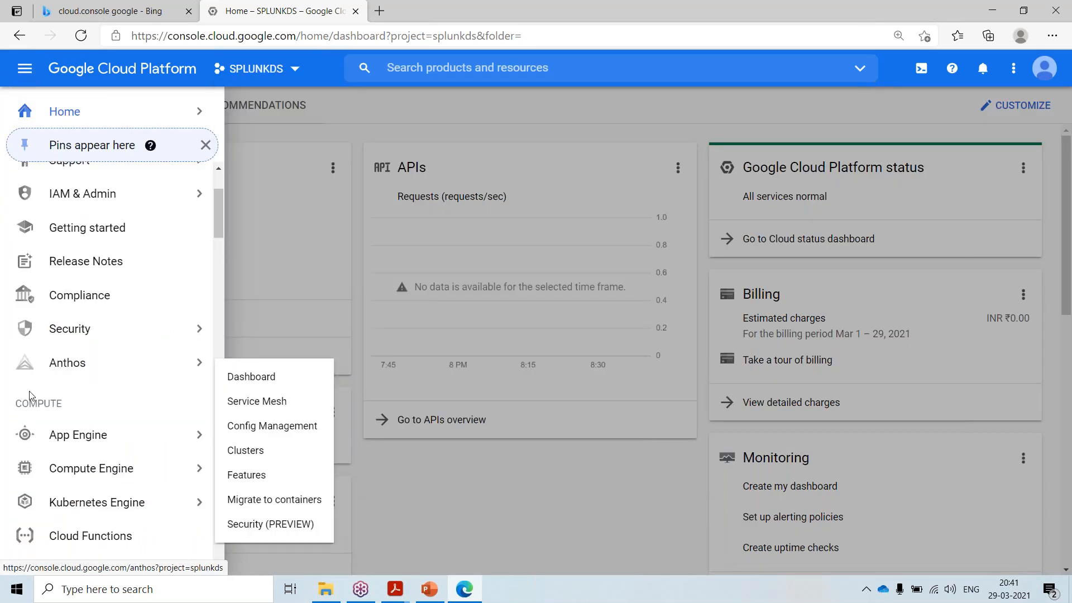
pyautogui.moveTo(84, 409)
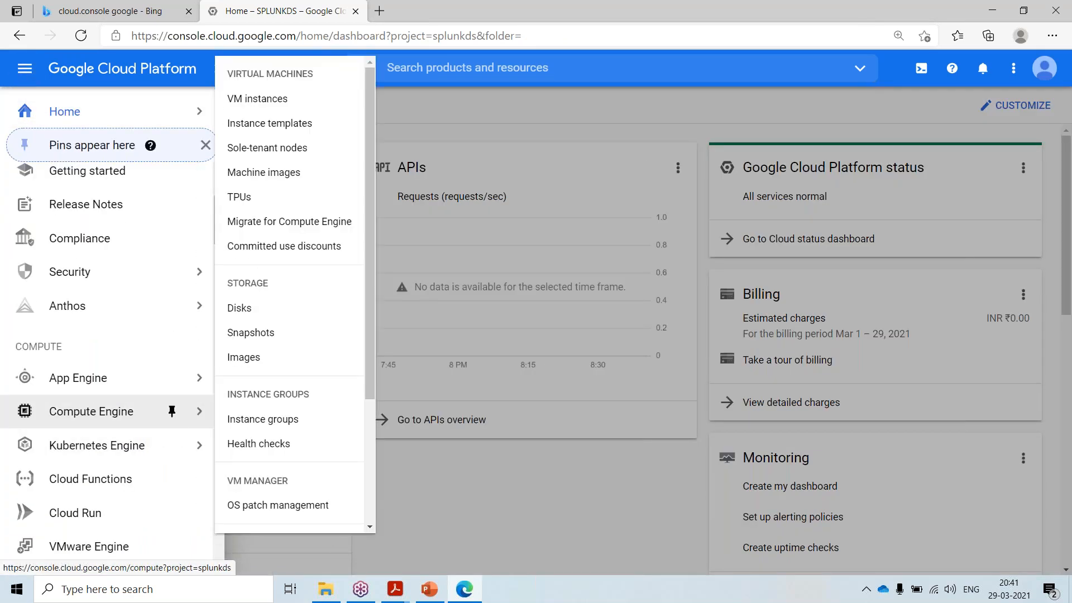
pyautogui.click(275, 104)
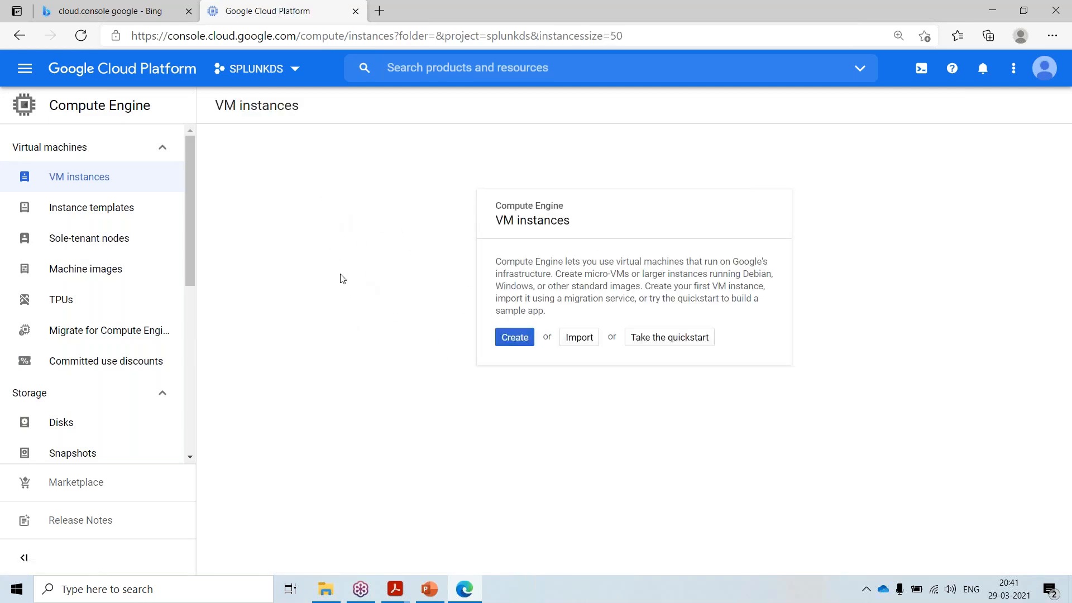
# - Switch the active project to Splunk and view its VM instances, leaving the project selection unchanged after reviewing the project list
pyautogui.click(285, 77)
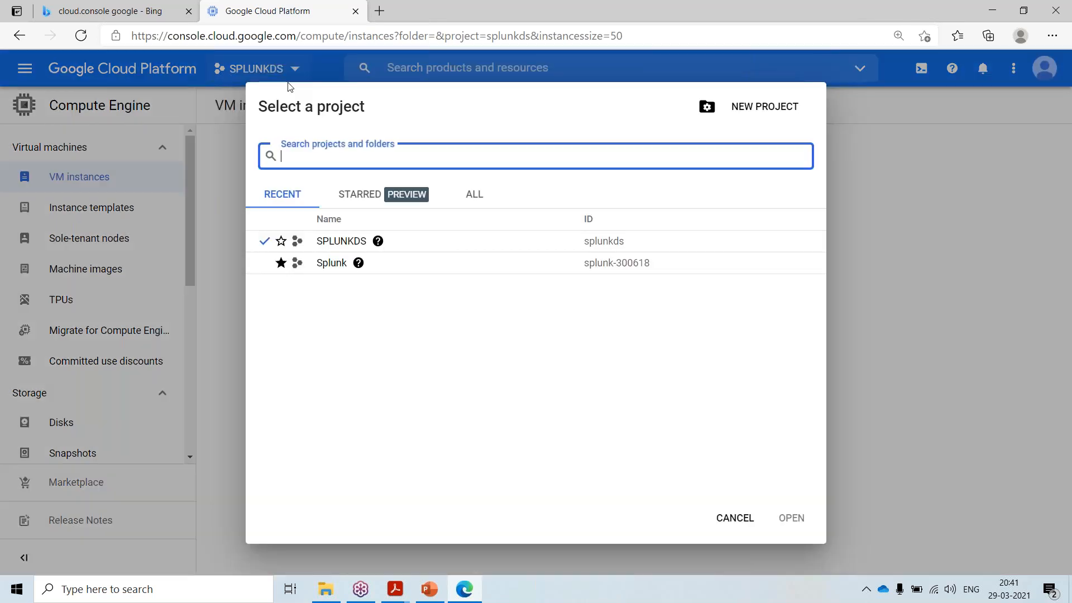
pyautogui.click(329, 263)
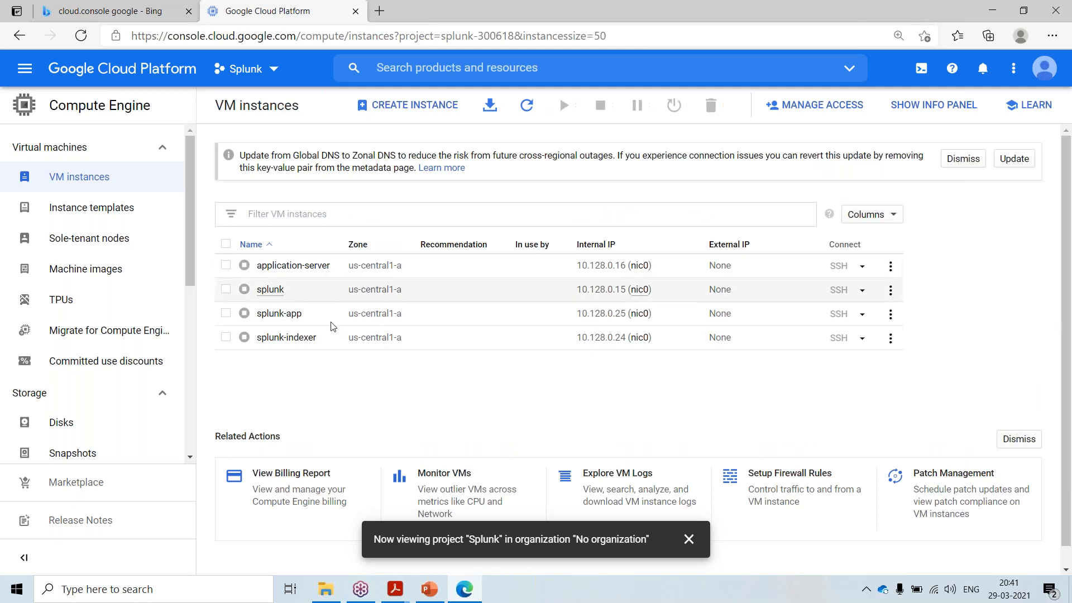
pyautogui.click(248, 68)
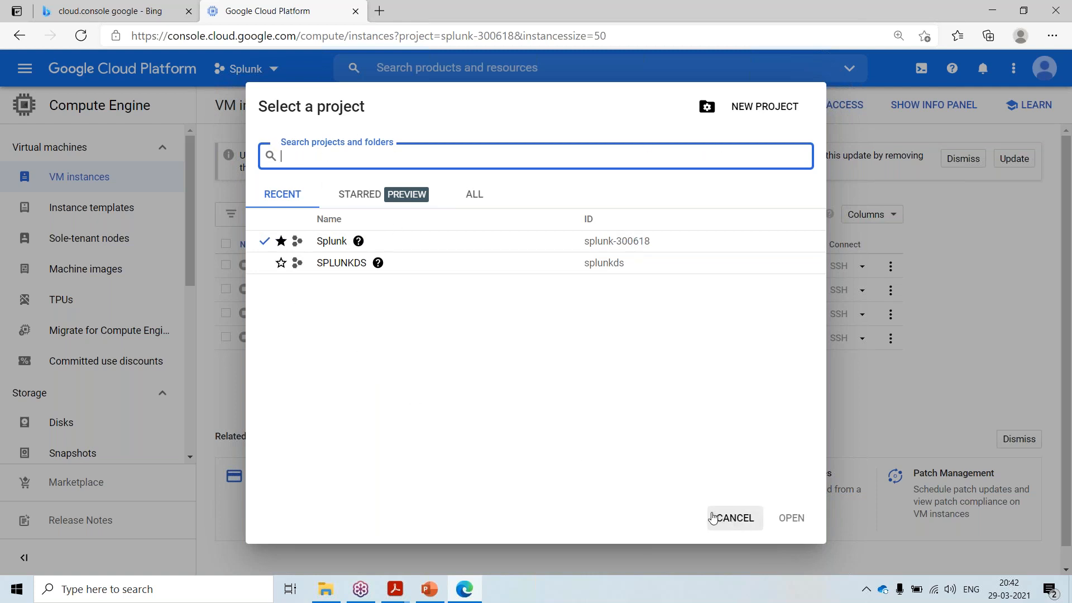
pyautogui.click(728, 523)
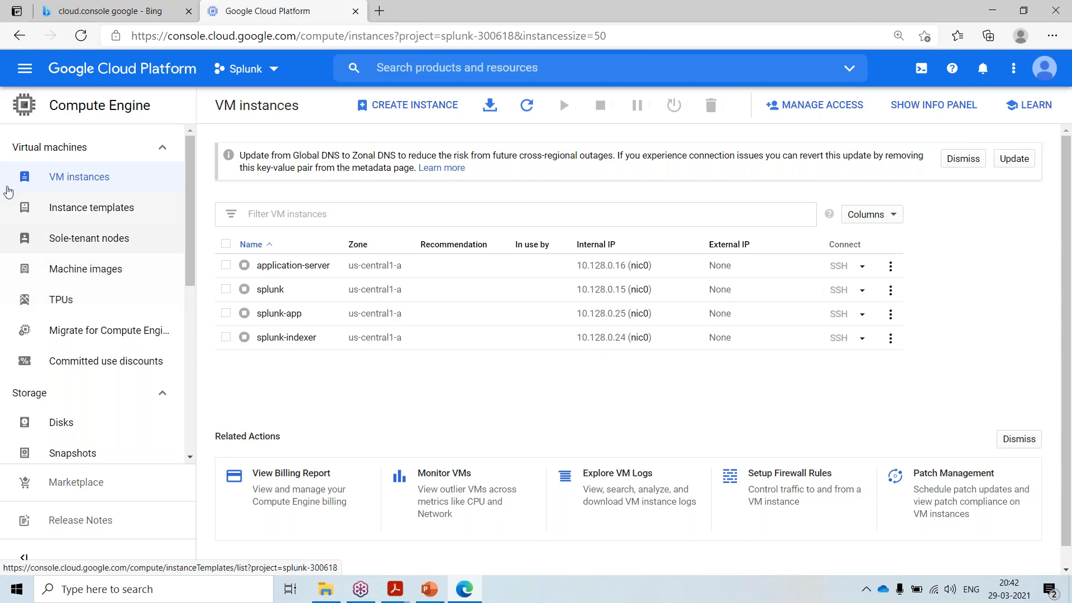
# - Open the form for creating a new project
pyautogui.click(22, 76)
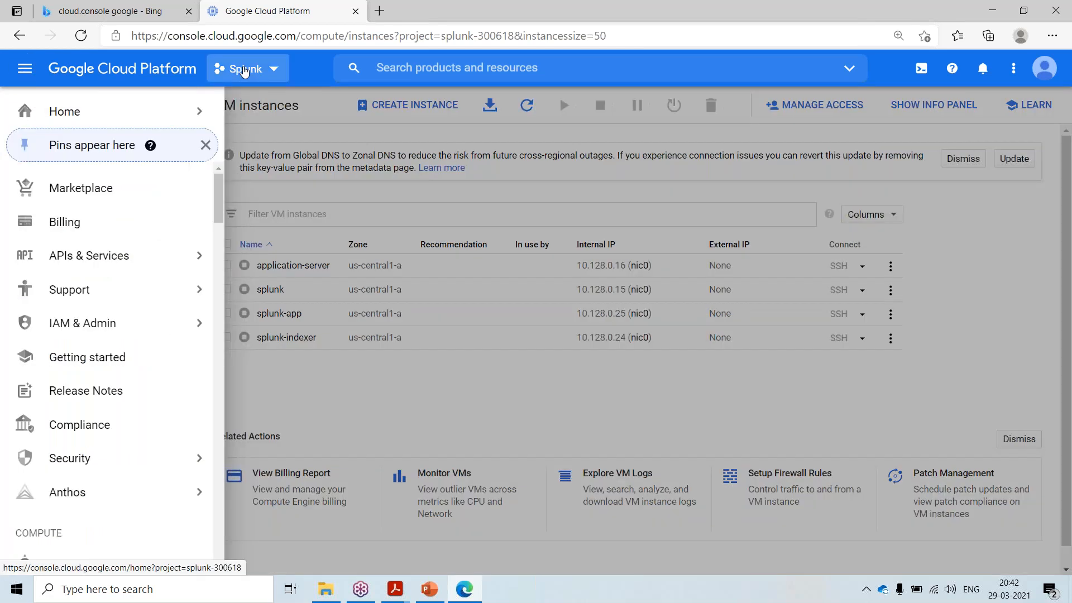
pyautogui.click(261, 68)
pyautogui.click(738, 109)
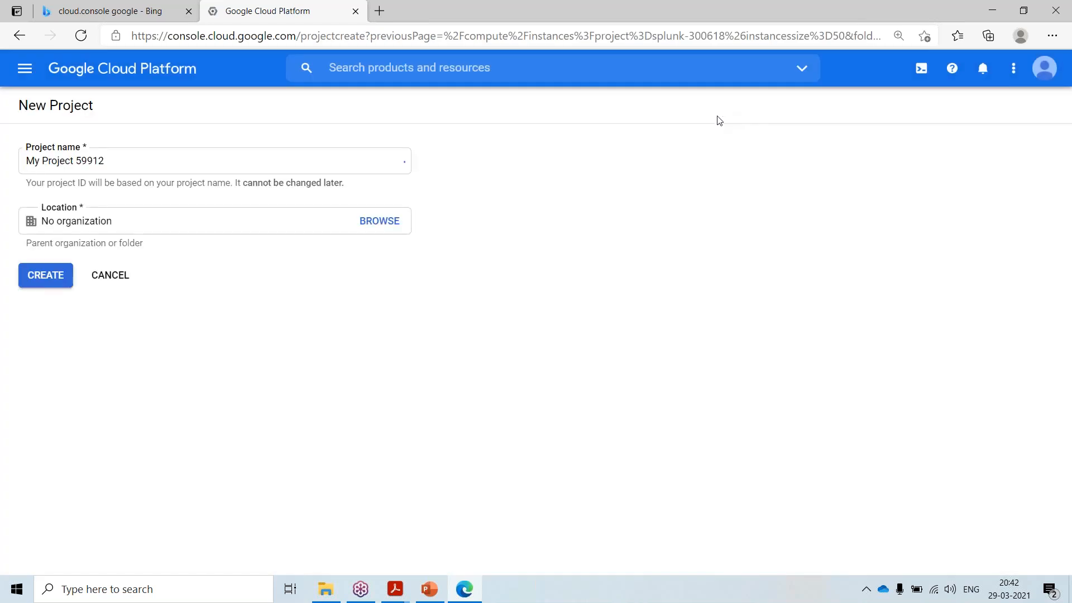
# - Try to name the new project splunk_ds_april and swap its underscores for hyphens
pyautogui.moveTo(162, 251); pyautogui.dragTo(2, 247)
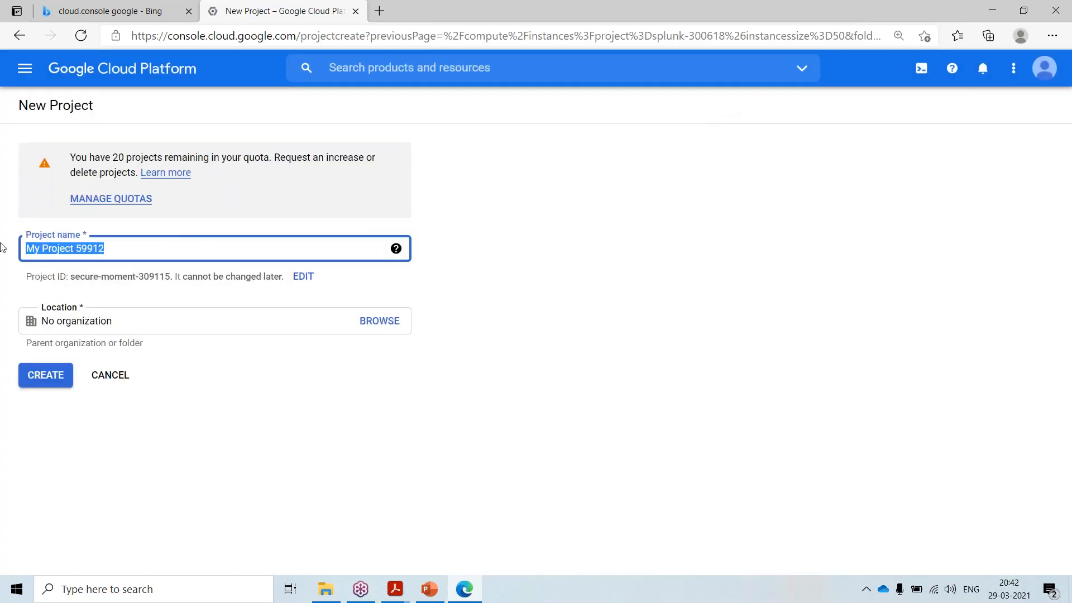
pyautogui.write('splunk')
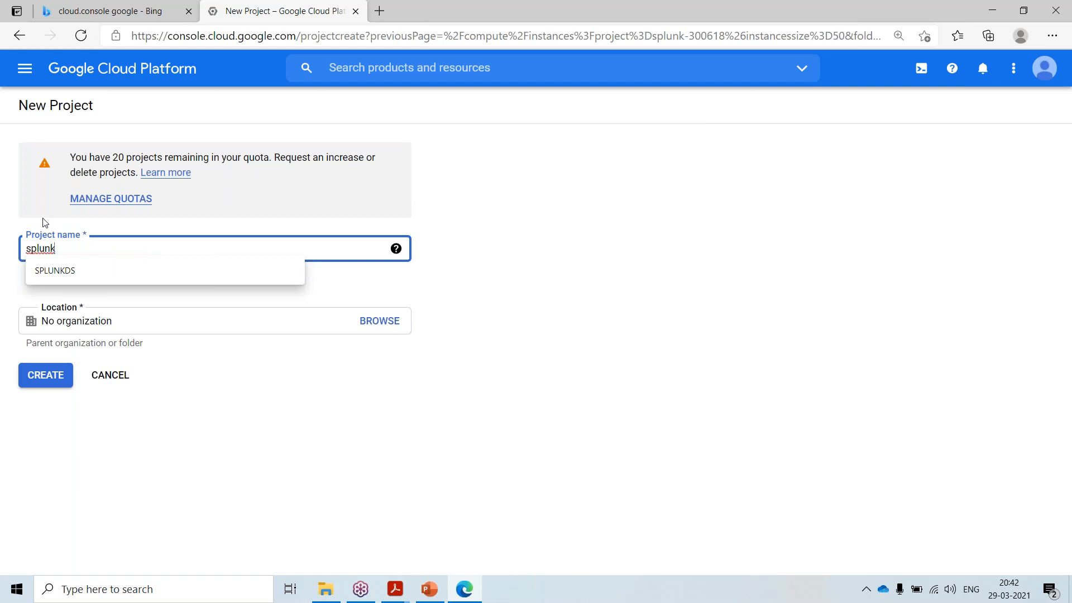
pyautogui.write('_ds_april')
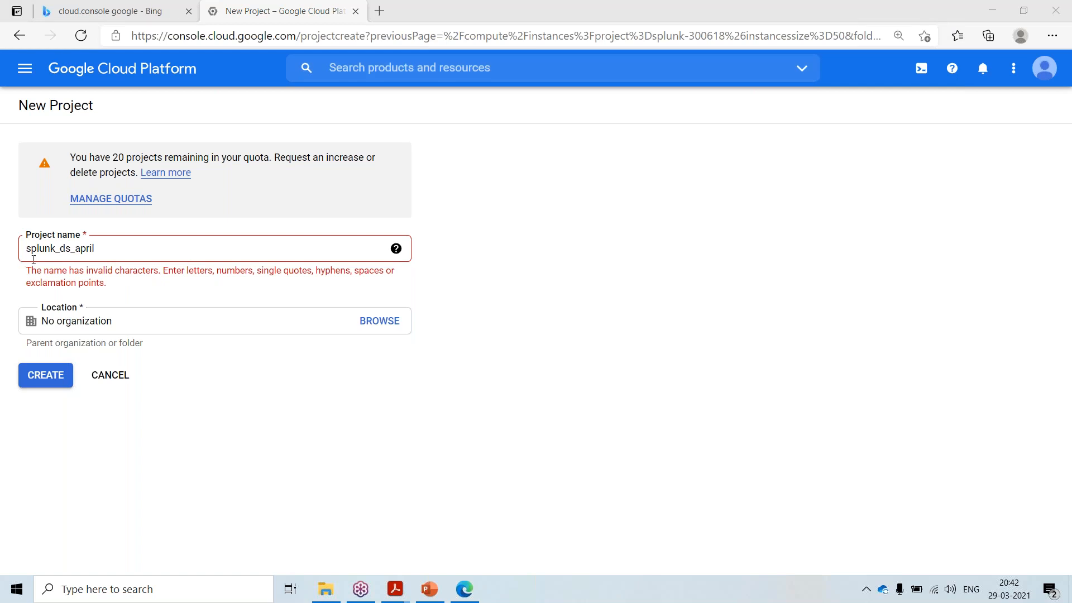
pyautogui.click(60, 255)
pyautogui.press('Delete')
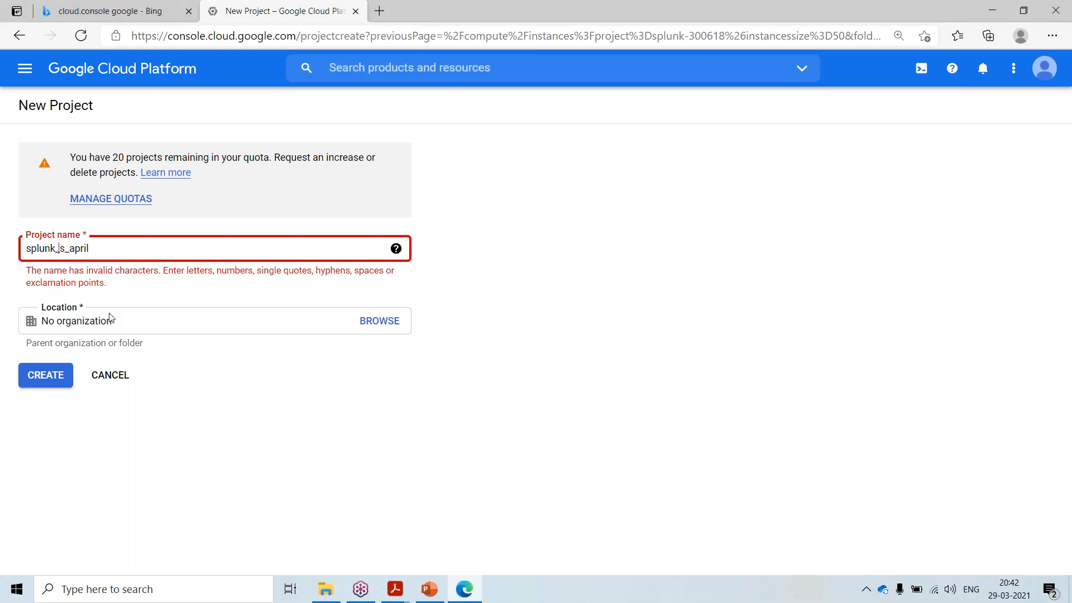
pyautogui.write('-')
pyautogui.press('BackSpace')
pyautogui.write('-s-')
pyautogui.hotkey('ctrl', 'a')
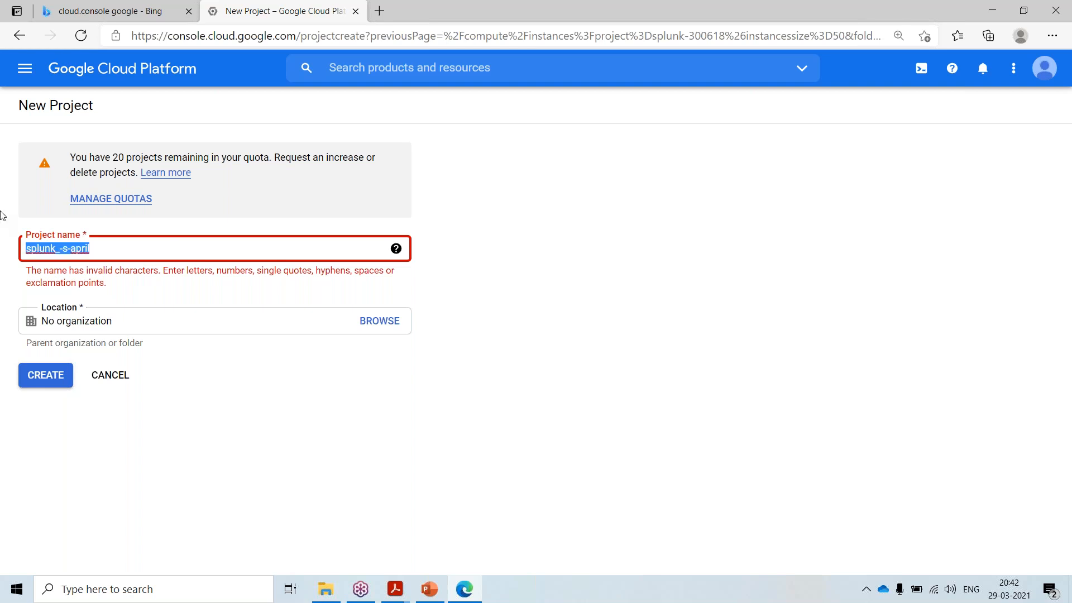
# - Create the project with the name splunk-april-evening and make it the active project
pyautogui.write('splunk-')
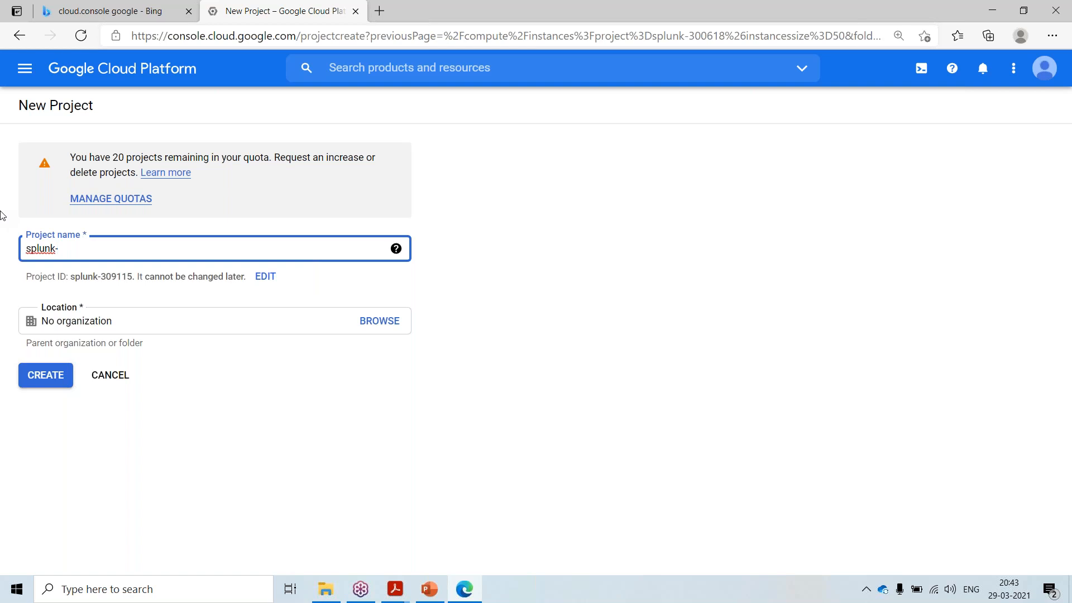
pyautogui.write('april-')
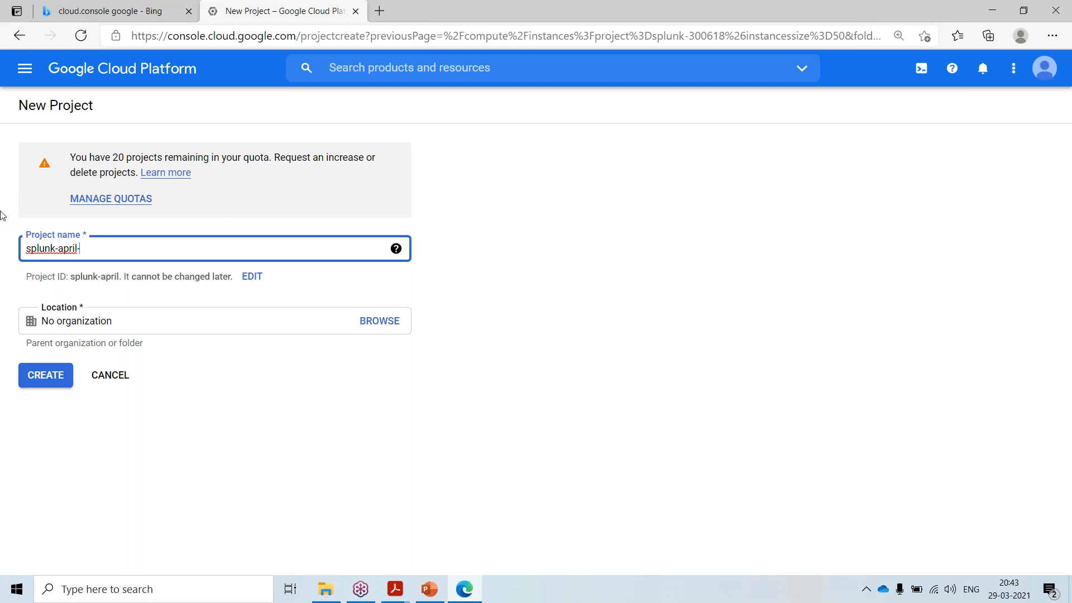
pyautogui.write('evening')
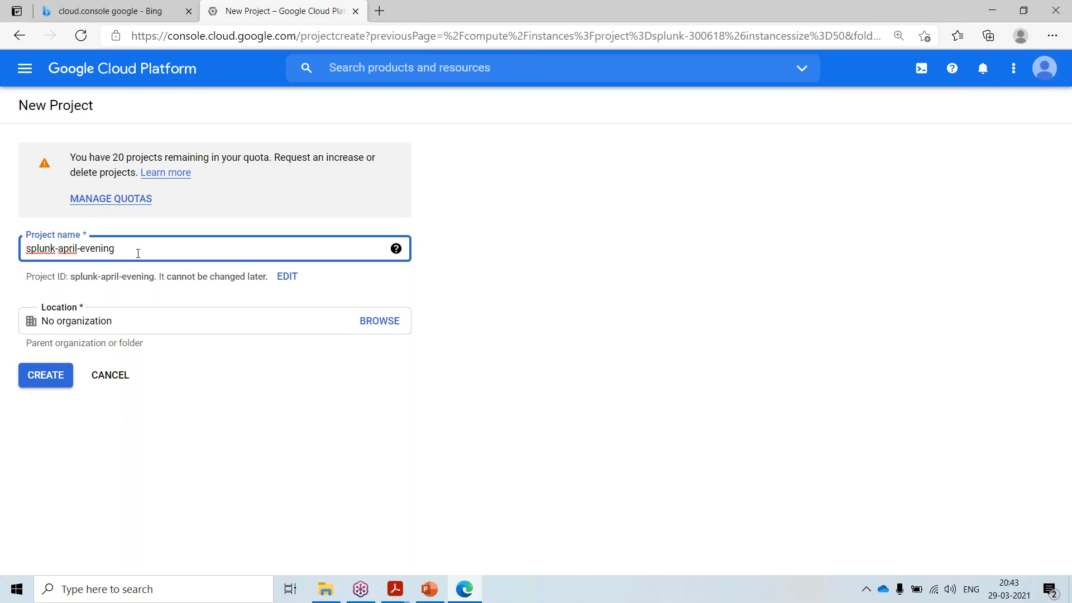
pyautogui.click(48, 375)
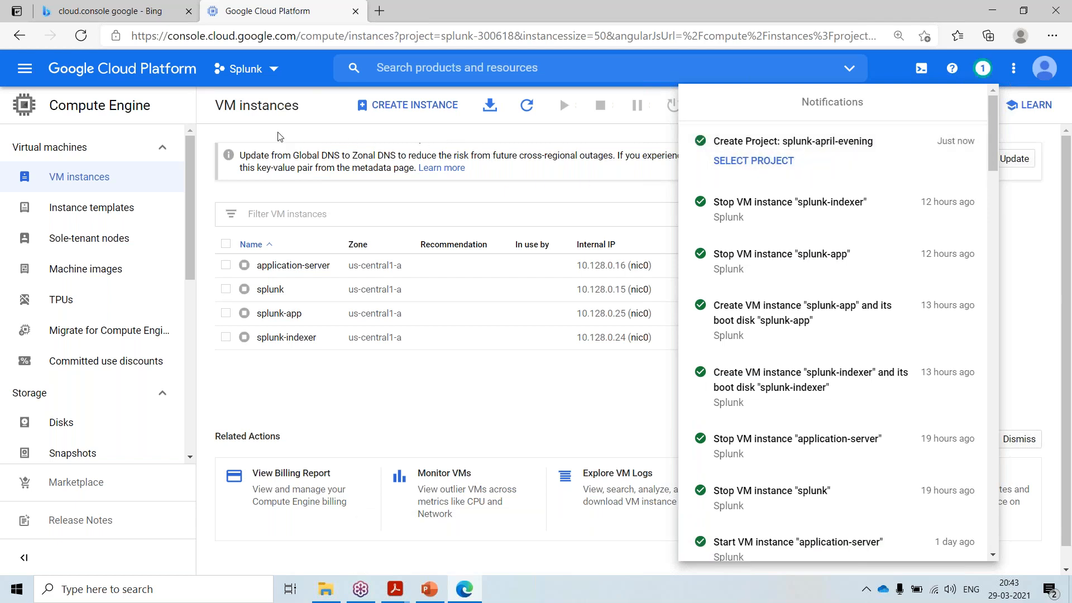
pyautogui.click(262, 70)
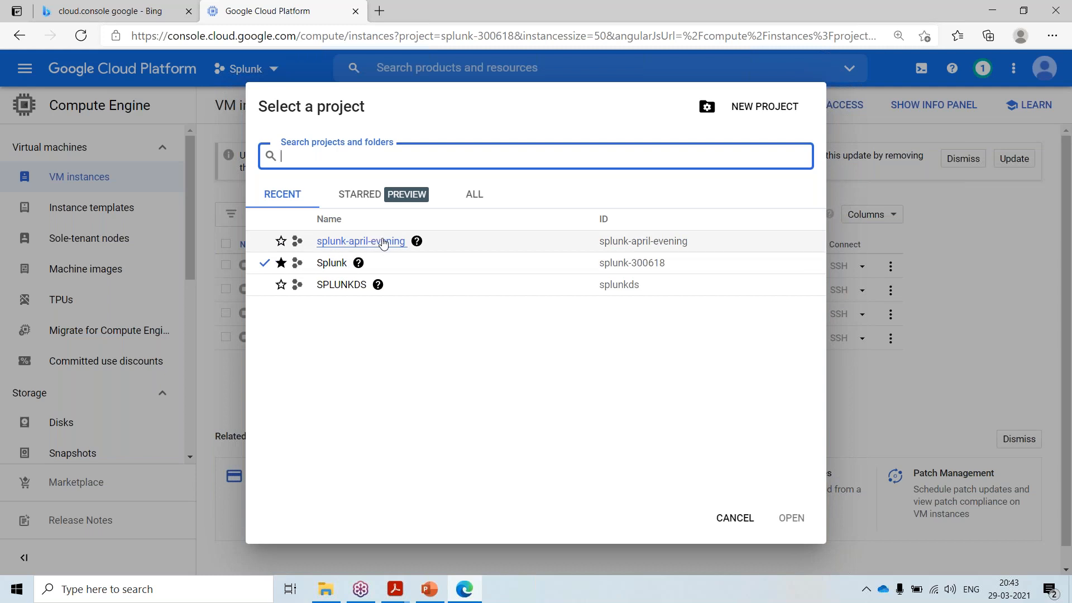
pyautogui.click(370, 241)
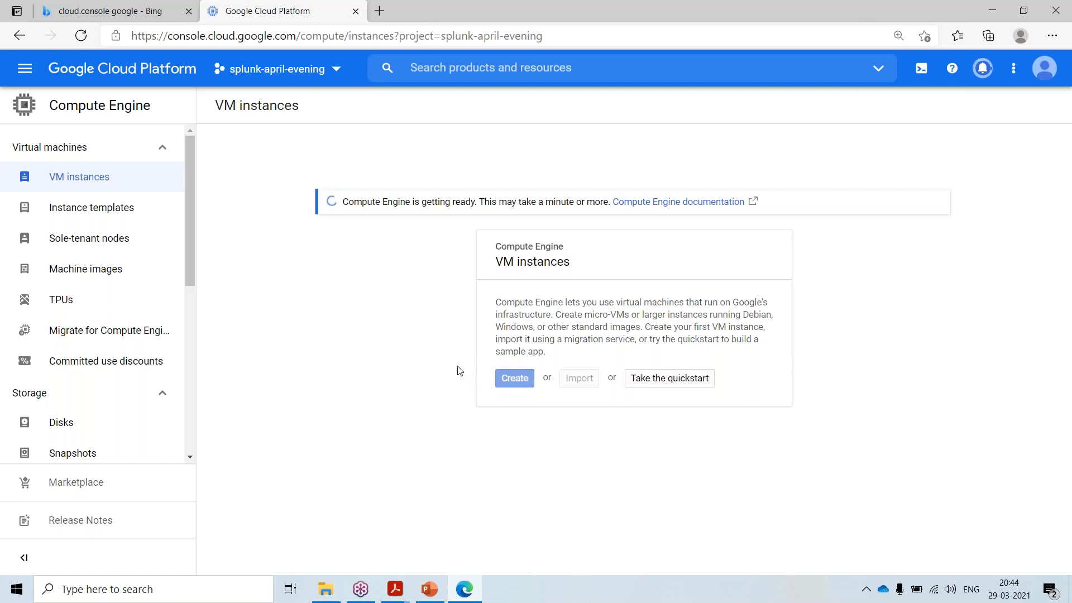
# - Switch to Paint and draw an upright rectangle about 217 × 291 px slightly right of the canvas's centre
pyautogui.click(167, 592)
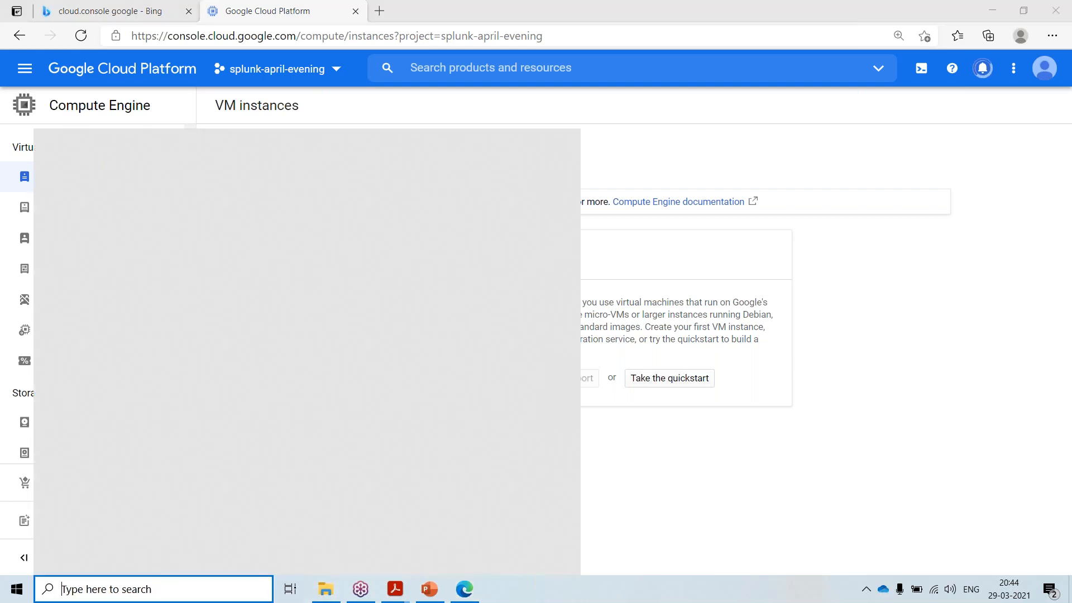
pyautogui.write('mspain')
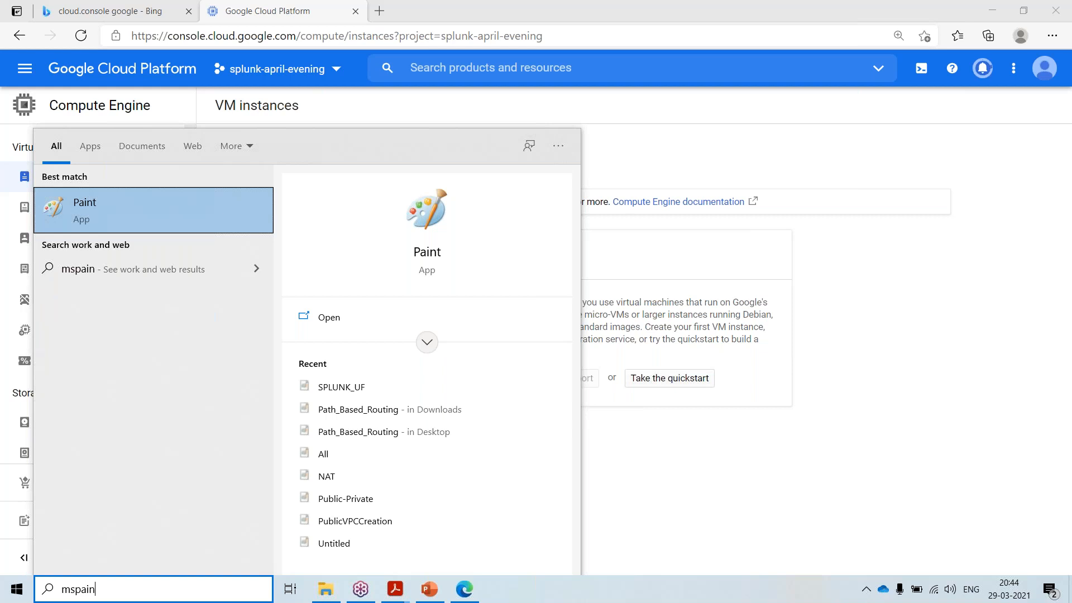
pyautogui.click(129, 209)
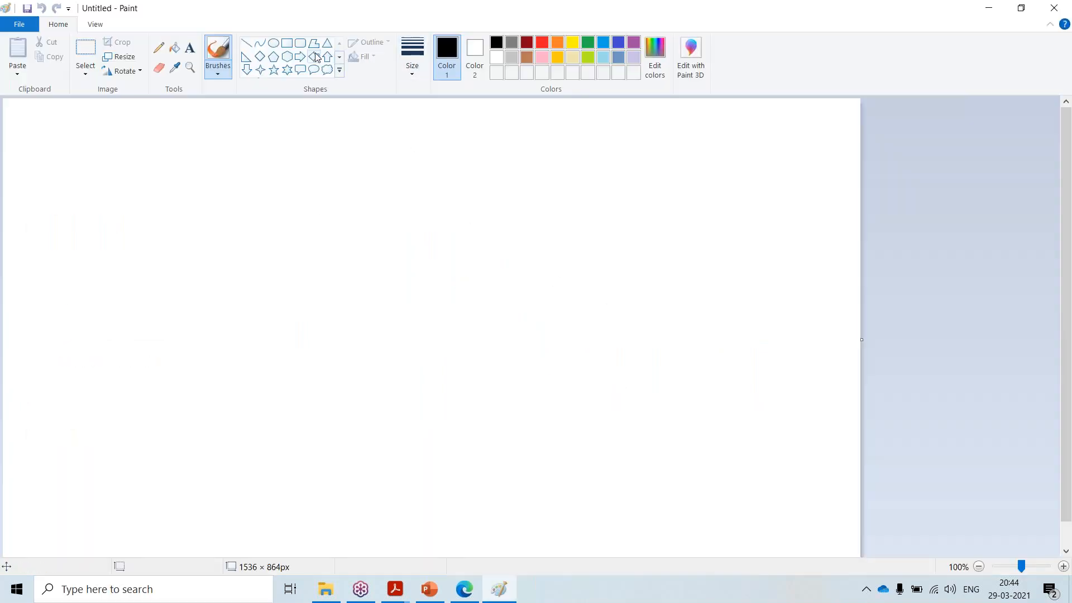
pyautogui.click(287, 43)
pyautogui.moveTo(512, 205); pyautogui.dragTo(635, 369)
# - Label the rectangle "Cloud" near its upper edge and add the text "Disable all ports" below that label
pyautogui.click(190, 48)
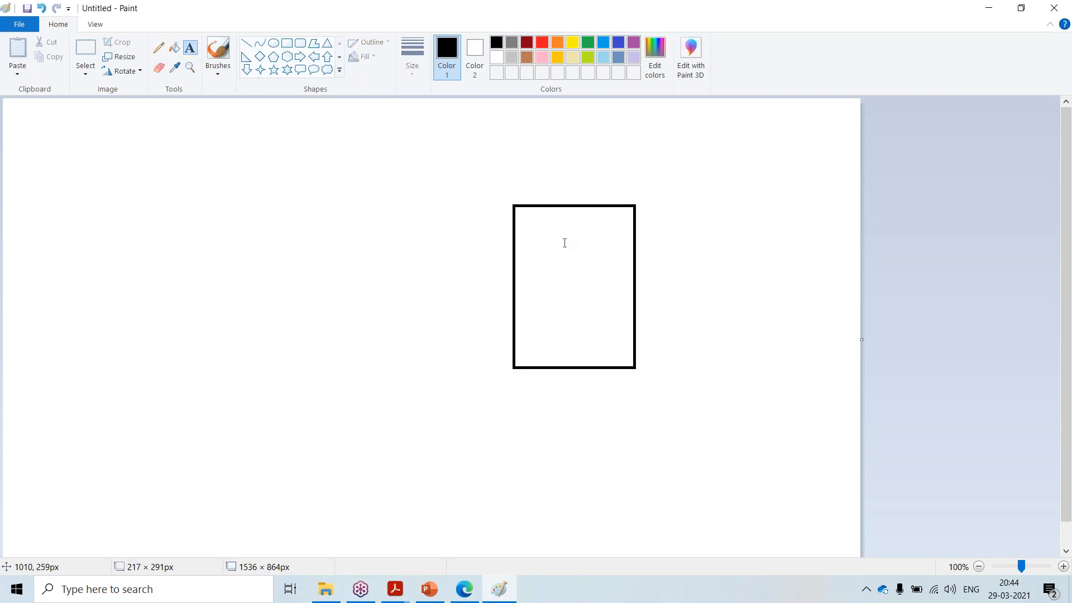
pyautogui.moveTo(535, 229); pyautogui.dragTo(540, 232)
pyautogui.write('cloud')
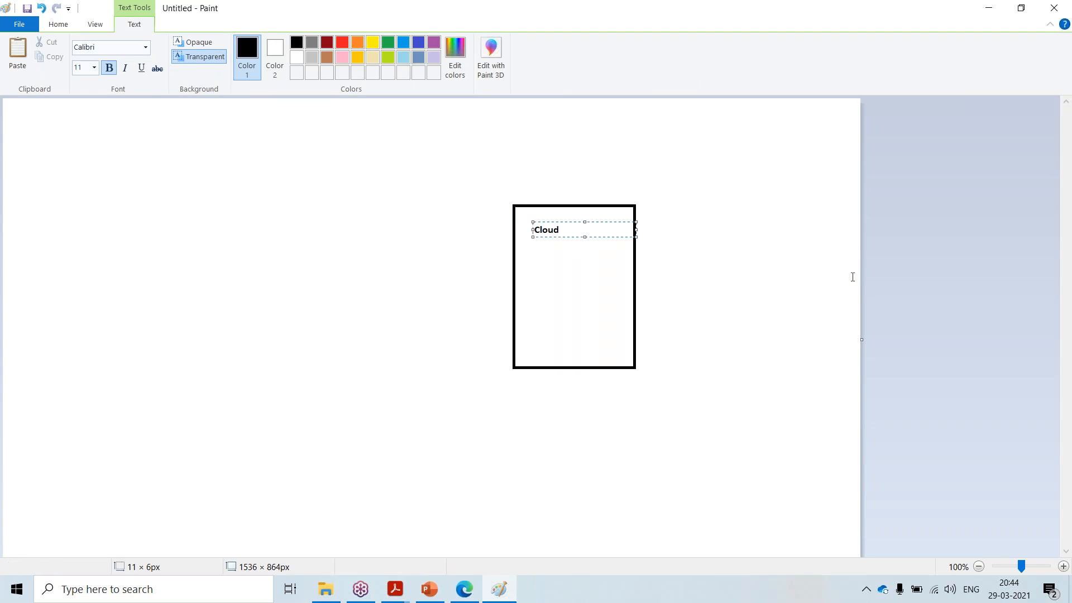
pyautogui.click(731, 330)
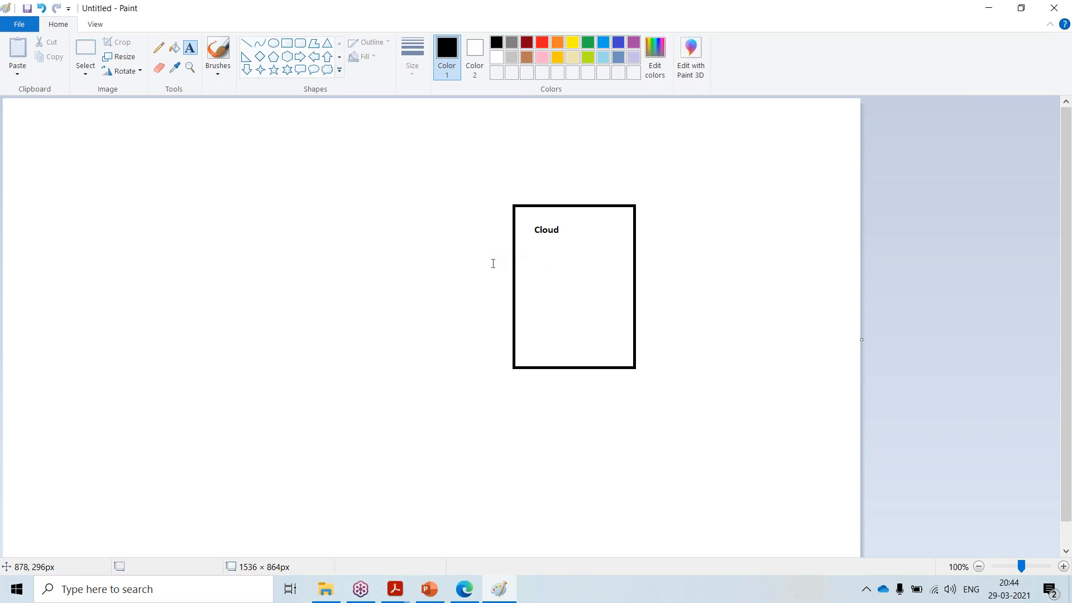
pyautogui.moveTo(528, 271); pyautogui.dragTo(528, 272)
pyautogui.write('Disable all ports')
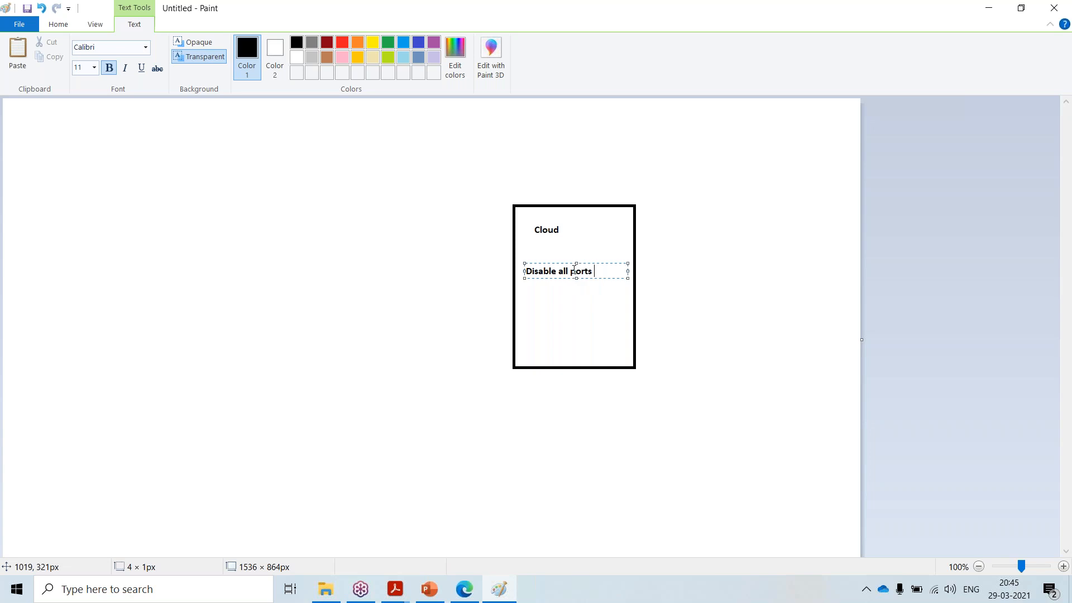
pyautogui.moveTo(570, 271); pyautogui.dragTo(602, 271)
pyautogui.click(576, 319)
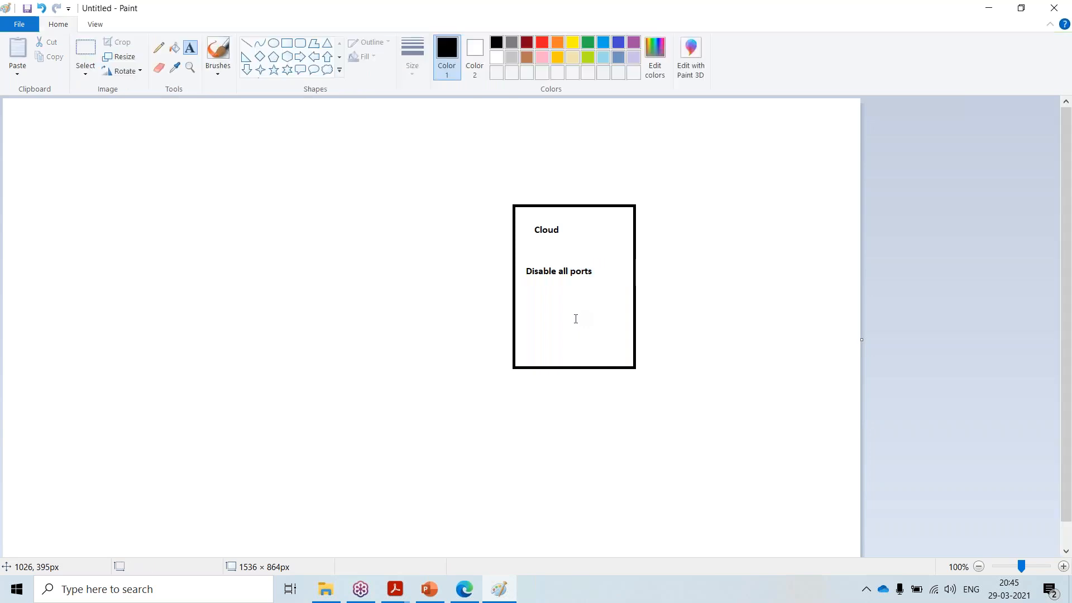
# - Add the text "My-Sql" in the lower part of the rectangle
pyautogui.click(541, 319)
pyautogui.write('MQswl')
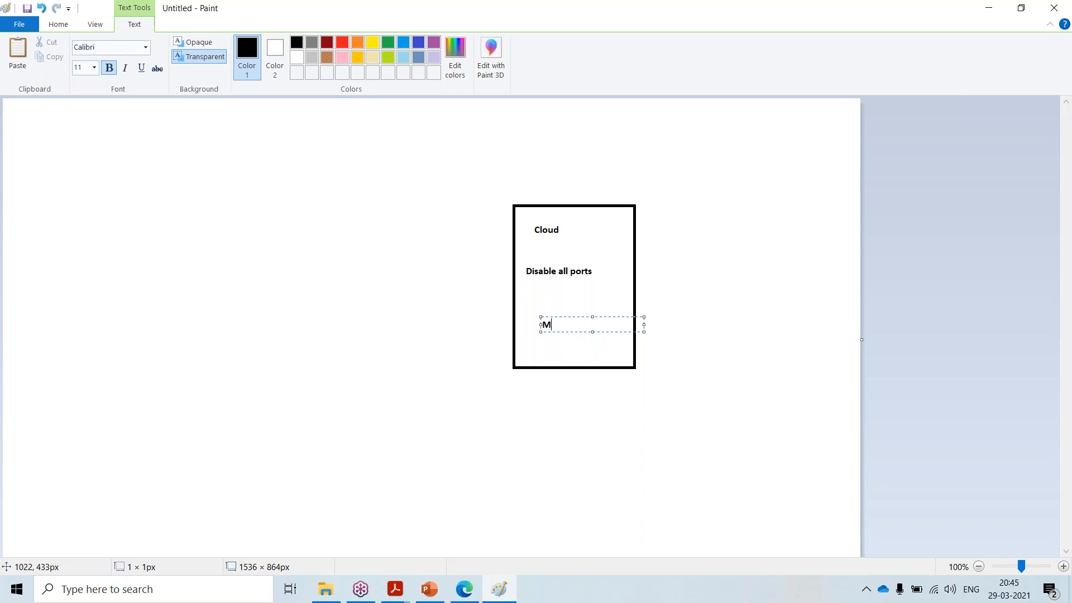
pyautogui.press('BackSpace')
pyautogui.press('BackSpace')
pyautogui.press('BackSpace')
pyautogui.press('BackSpace')
pyautogui.write('q')
pyautogui.press('BackSpace')
pyautogui.write('y-Sql')
pyautogui.click(548, 347)
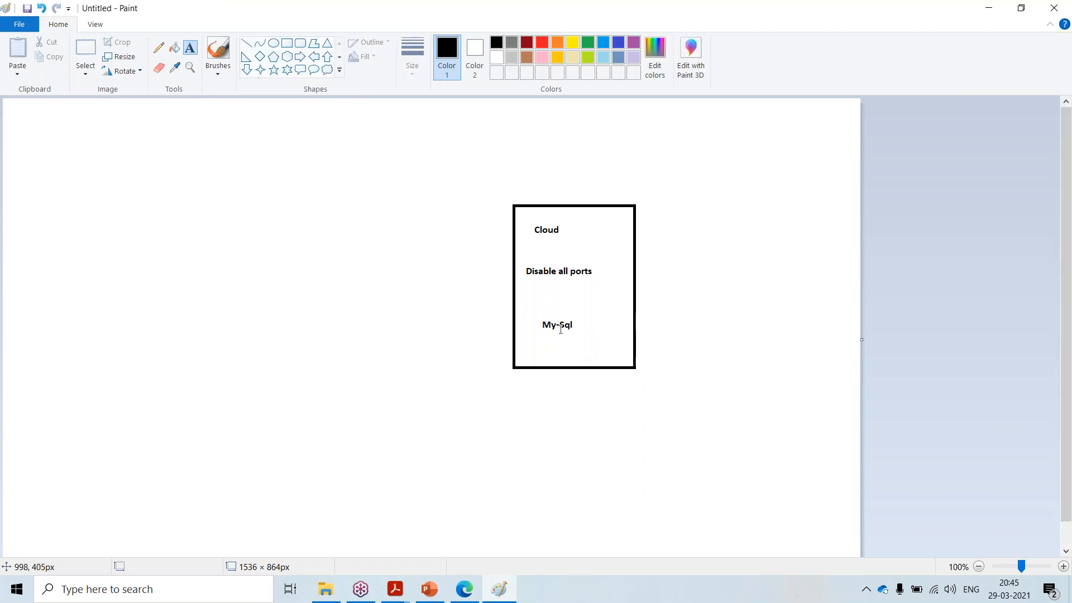
# - Add the port number 3306 directly beneath the My-Sql label
pyautogui.click(546, 342)
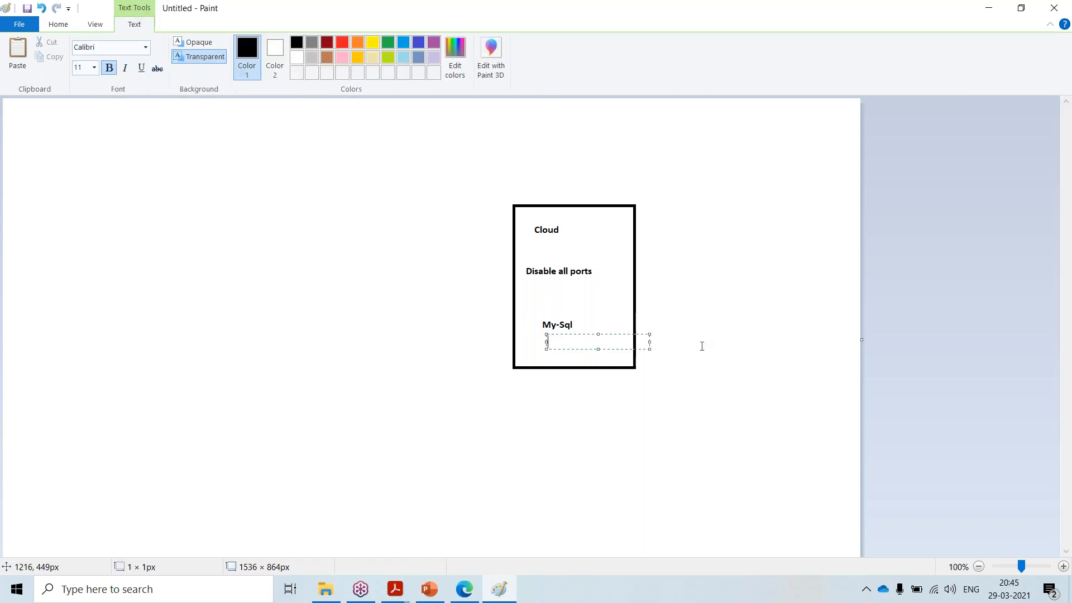
pyautogui.click(1056, 47)
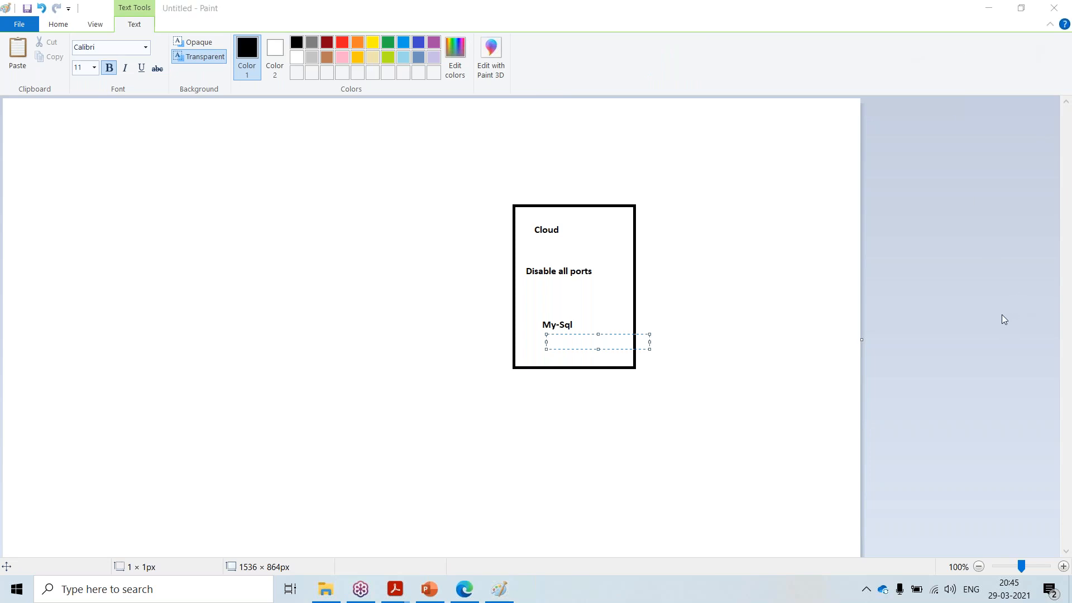
pyautogui.click(558, 344)
pyautogui.write('3306')
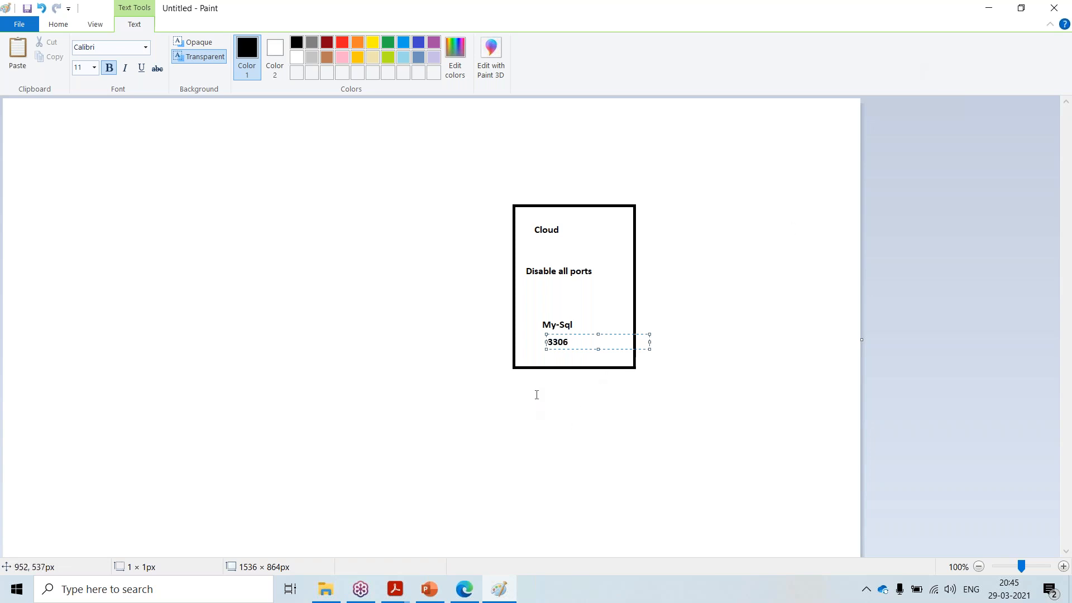
pyautogui.click(552, 358)
pyautogui.click(552, 357)
pyautogui.click(621, 128)
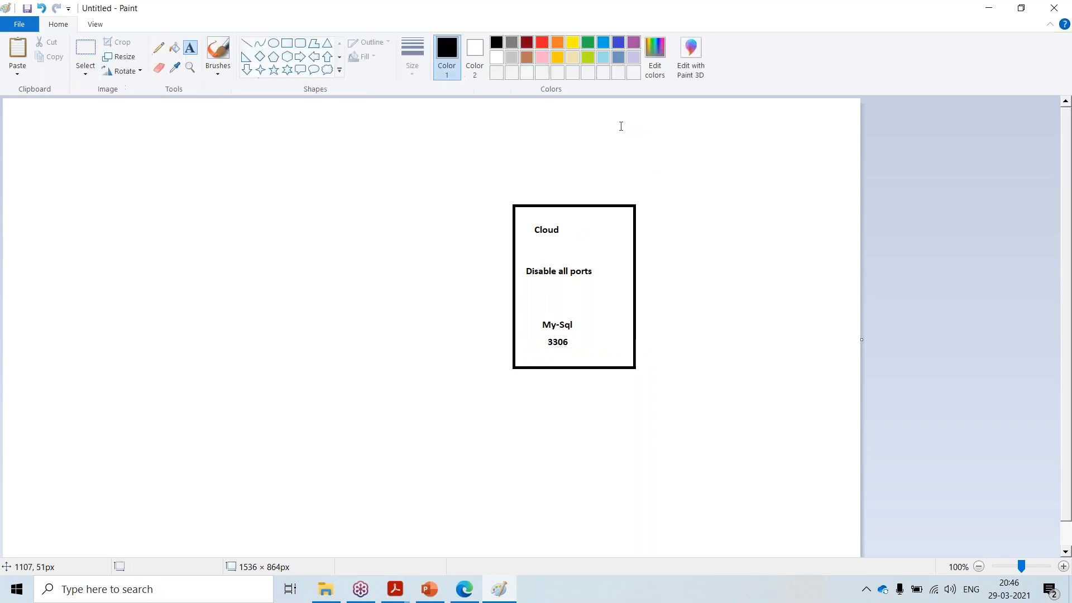
# - Write the port list "22 , 23 , 80/ 443" just above the My-Sql label
pyautogui.click(692, 118)
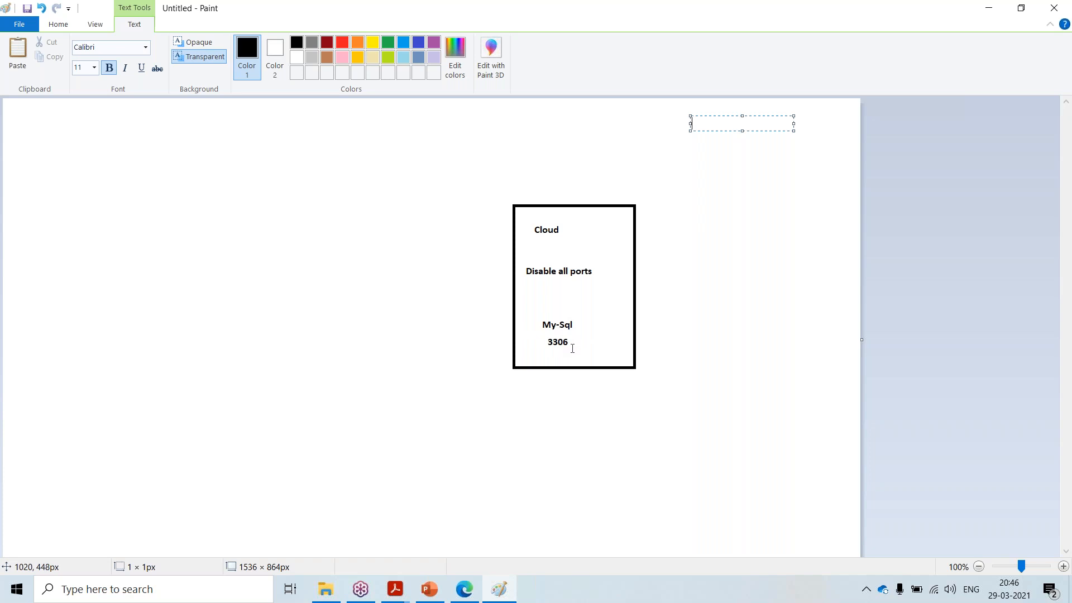
pyautogui.click(565, 316)
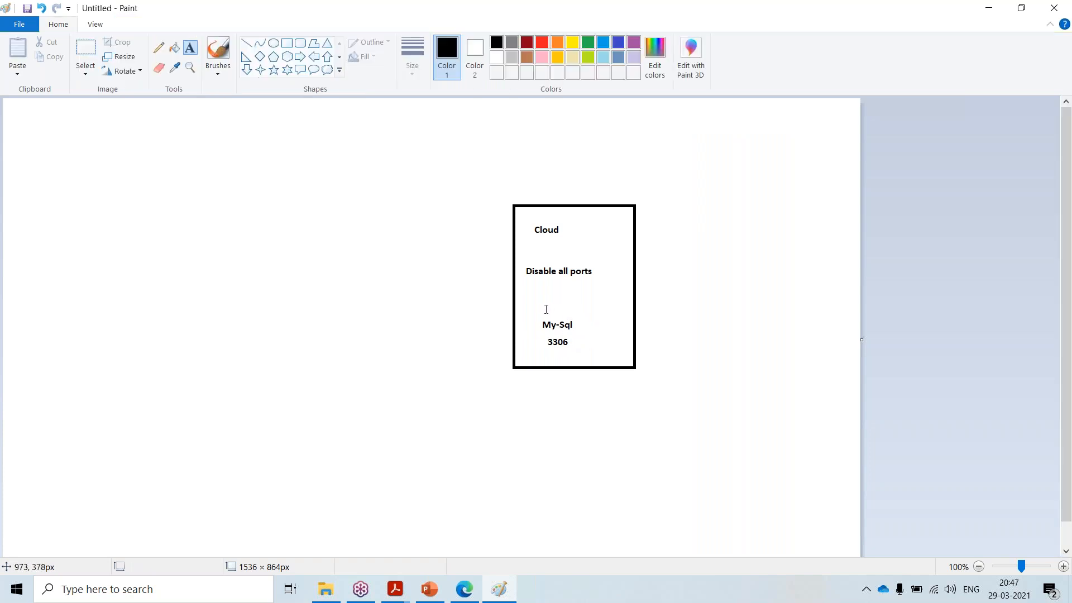
pyautogui.click(546, 310)
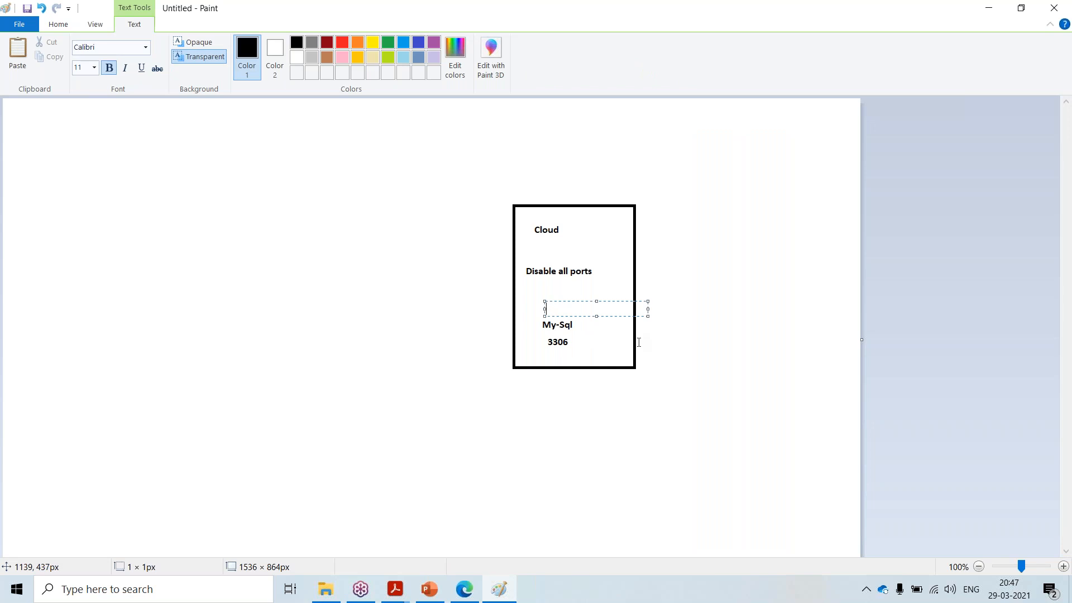
pyautogui.write('22 , 23 , 80/')
pyautogui.hotkey('ctrl', 'a')
pyautogui.press('Right')
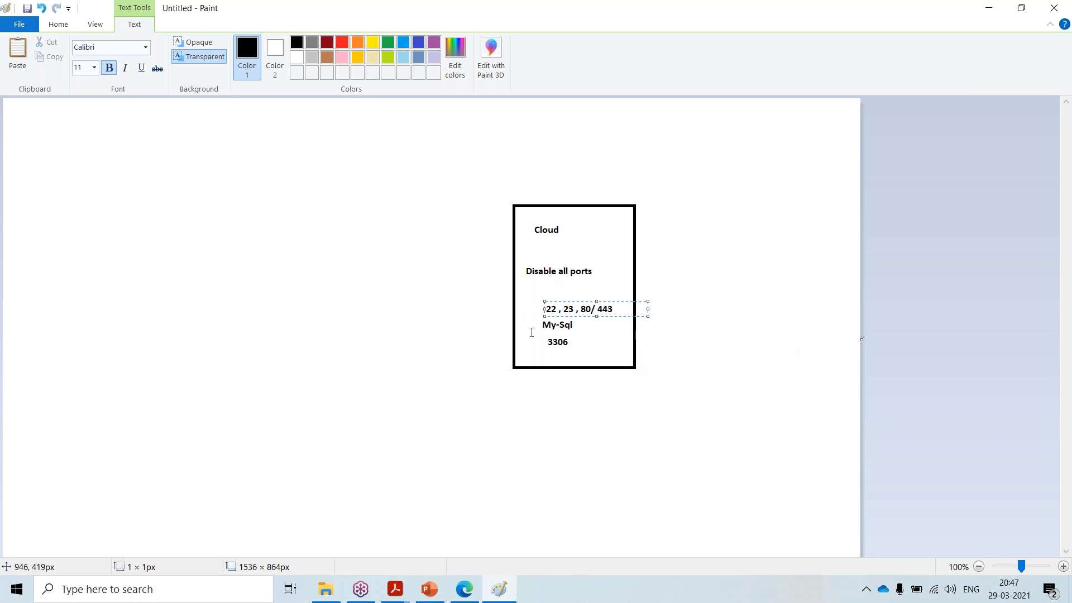
# - Delete the port list text and undo the My-Sql and 3306 labels
pyautogui.press('BackSpace')
pyautogui.press('BackSpace')
pyautogui.press('BackSpace')
pyautogui.press('BackSpace')
pyautogui.press('BackSpace')
pyautogui.press('BackSpace')
pyautogui.press('BackSpace')
pyautogui.press('BackSpace')
pyautogui.press('BackSpace')
pyautogui.press('BackSpace')
pyautogui.press('BackSpace')
pyautogui.press('BackSpace')
pyautogui.press('BackSpace')
pyautogui.press('BackSpace')
pyautogui.press('BackSpace')
pyautogui.press('BackSpace')
pyautogui.press('BackSpace')
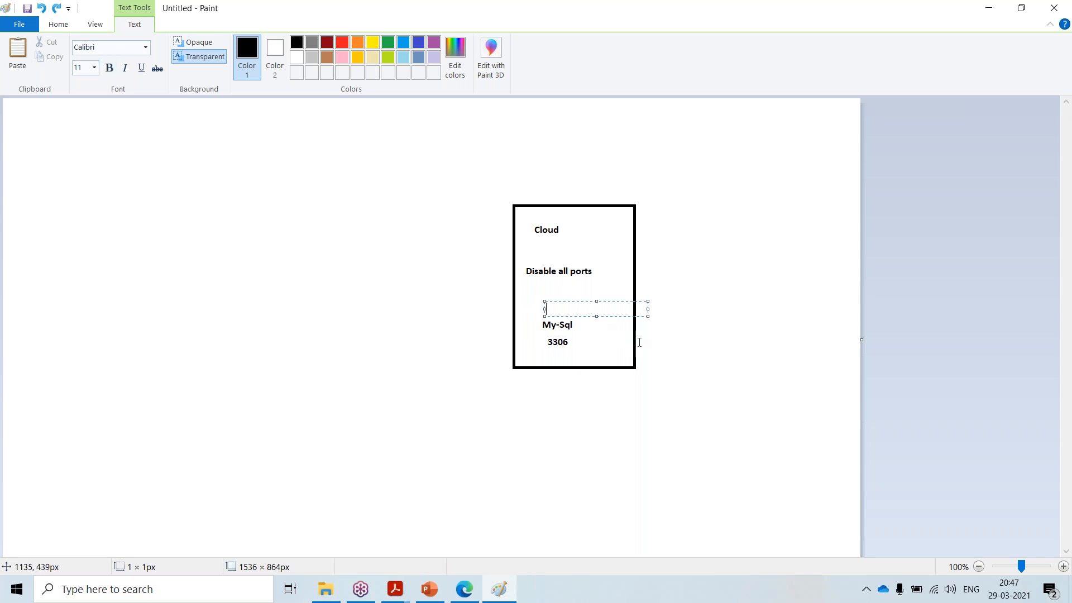
pyautogui.click(680, 342)
pyautogui.hotkey('ctrl', 'z')
pyautogui.hotkey('ctrl', 'z')
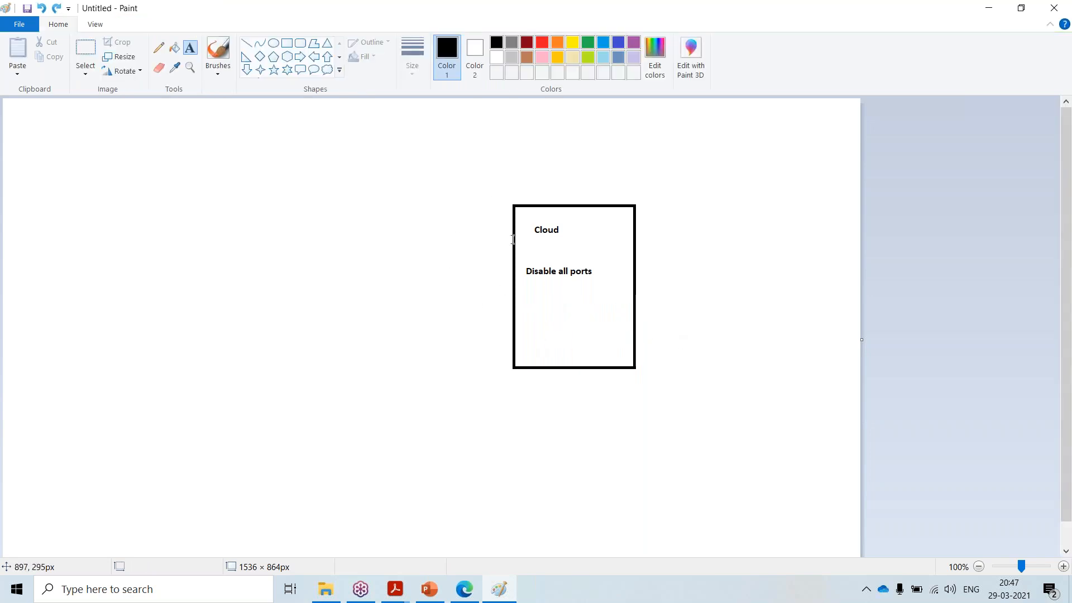
# - Write the text "mysql - 3306" in the lower part of the rectangle
pyautogui.click(541, 329)
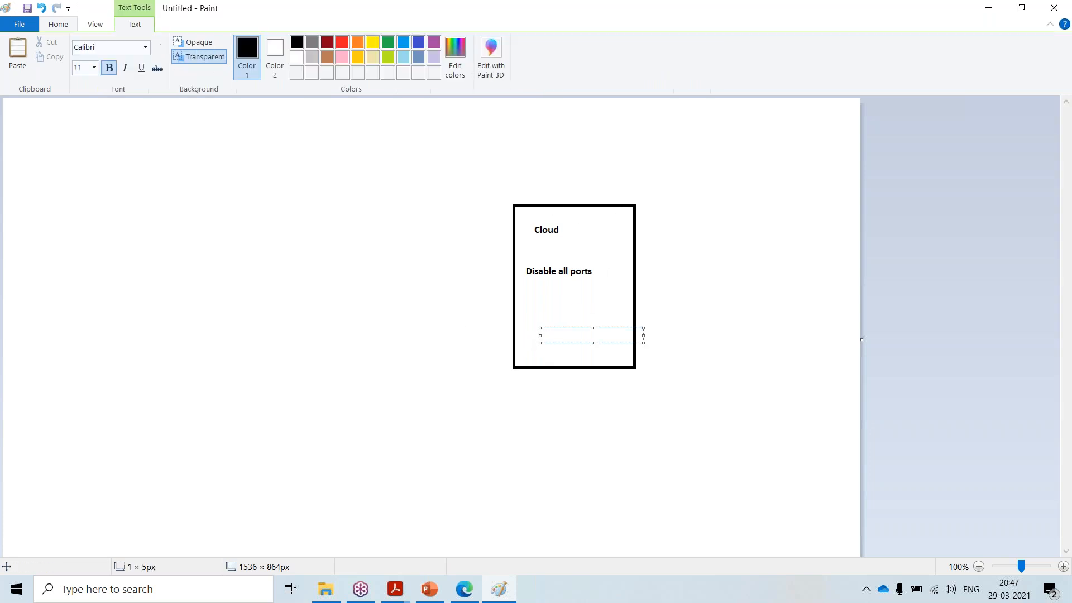
pyautogui.write('mysql -')
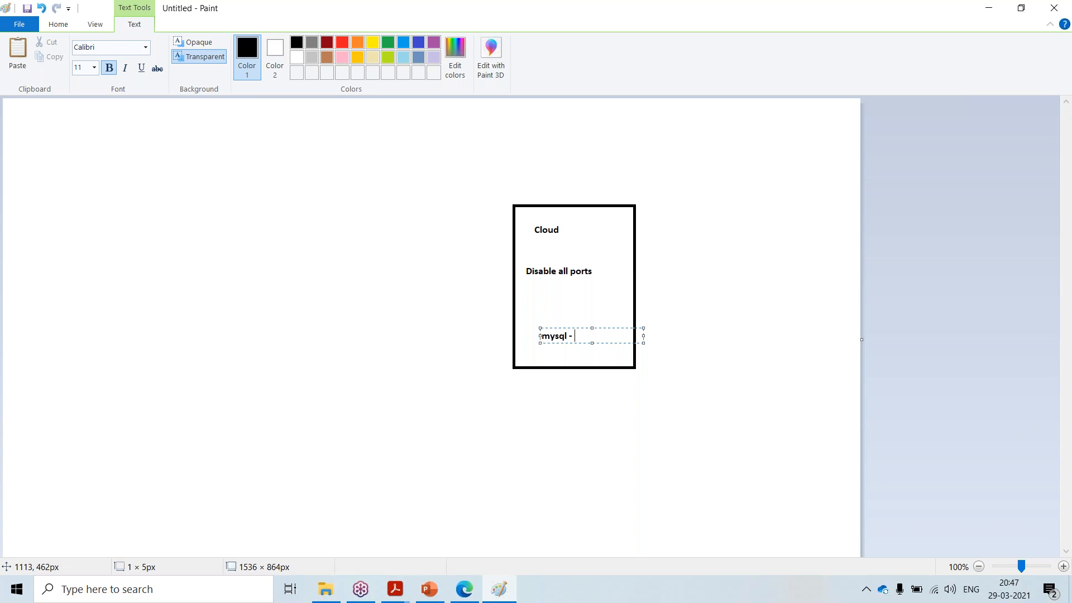
pyautogui.write(' 3306')
pyautogui.press('Return')
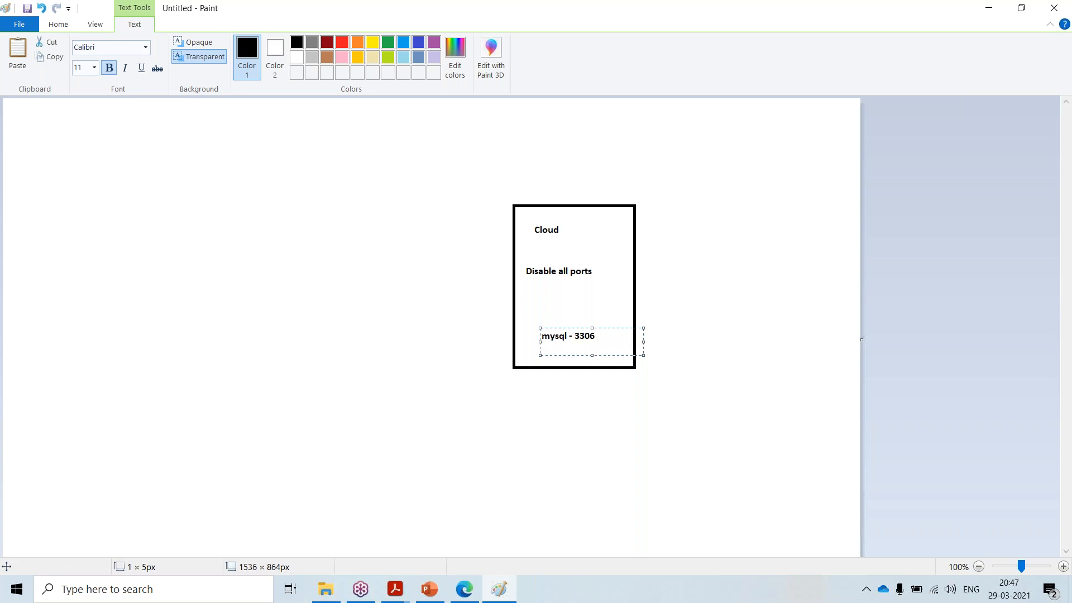
pyautogui.press('Return')
# - Delete the mysql port text and close the emptied text box
pyautogui.hotkey('ctrl', 'a')
pyautogui.press('BackSpace')
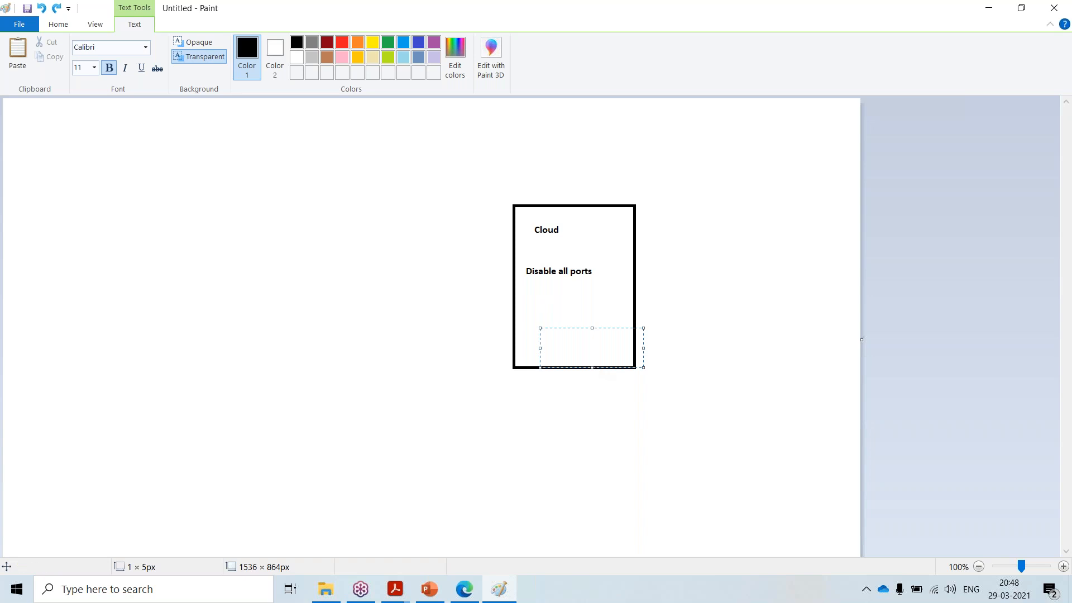
pyautogui.click(558, 295)
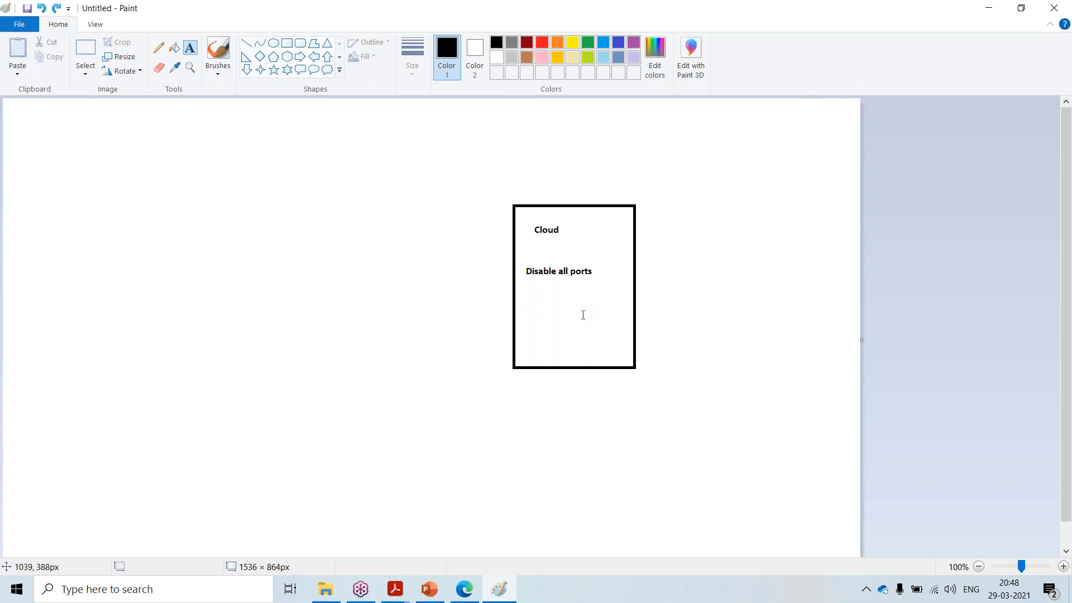
# - Switch back to the Google Cloud console in the browser and reload the VM instances page
pyautogui.click(874, 51)
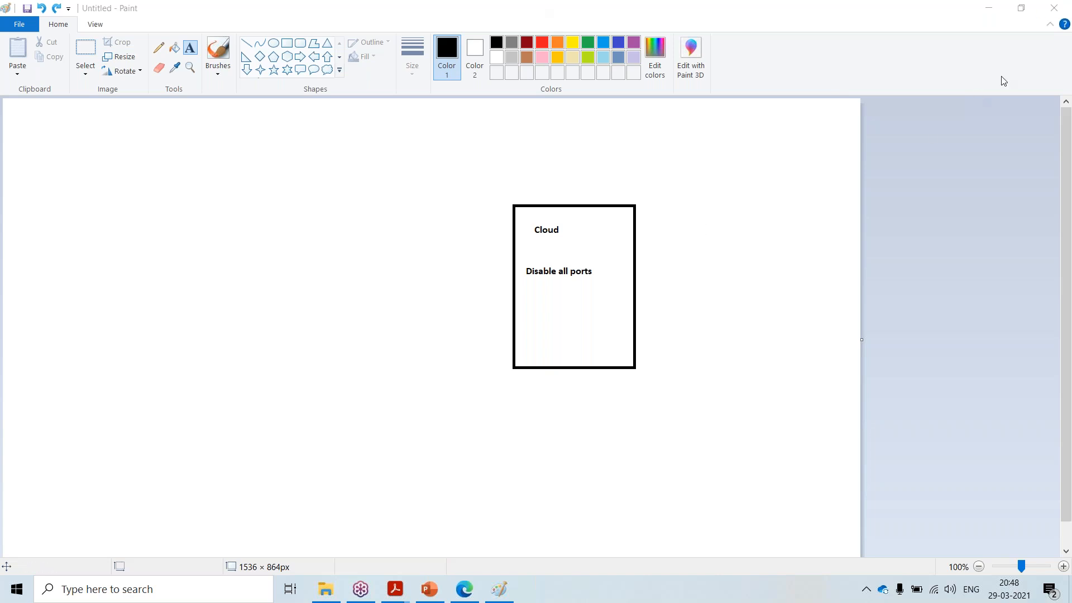
pyautogui.click(989, 8)
pyautogui.click(989, 8)
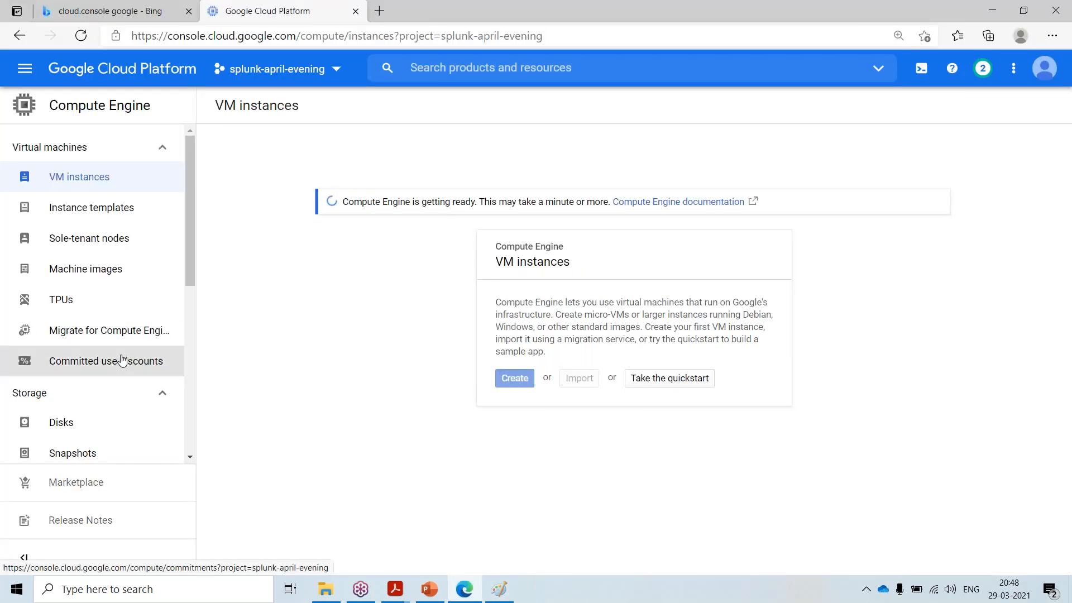
pyautogui.rightClick(290, 258)
pyautogui.click(310, 315)
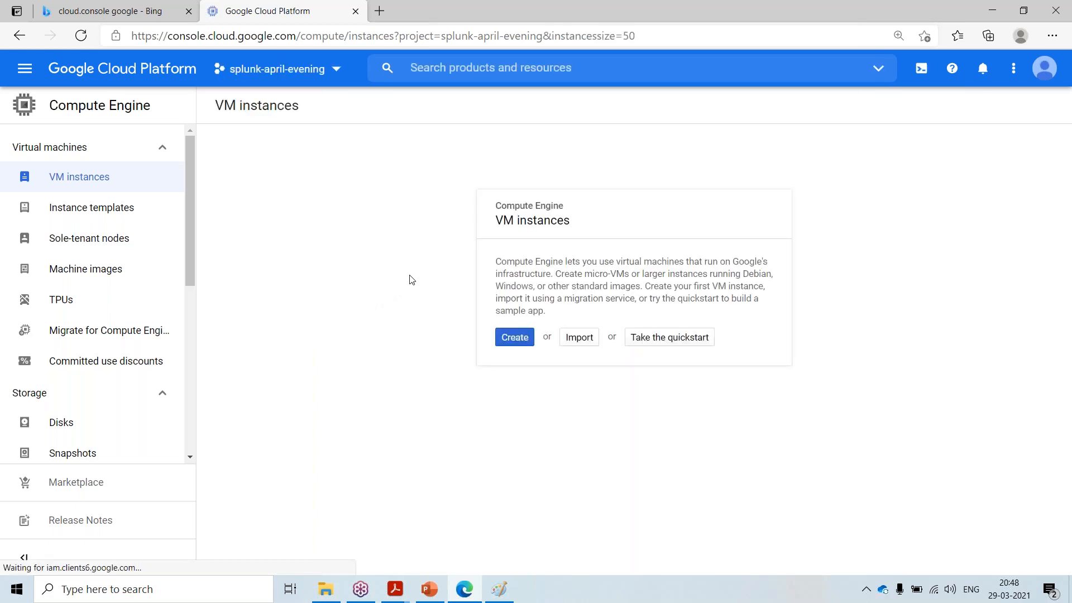
# - Open the Firewall page of the VPC network section for the splunk-april-evening project
pyautogui.scroll(-6, 56, 377)
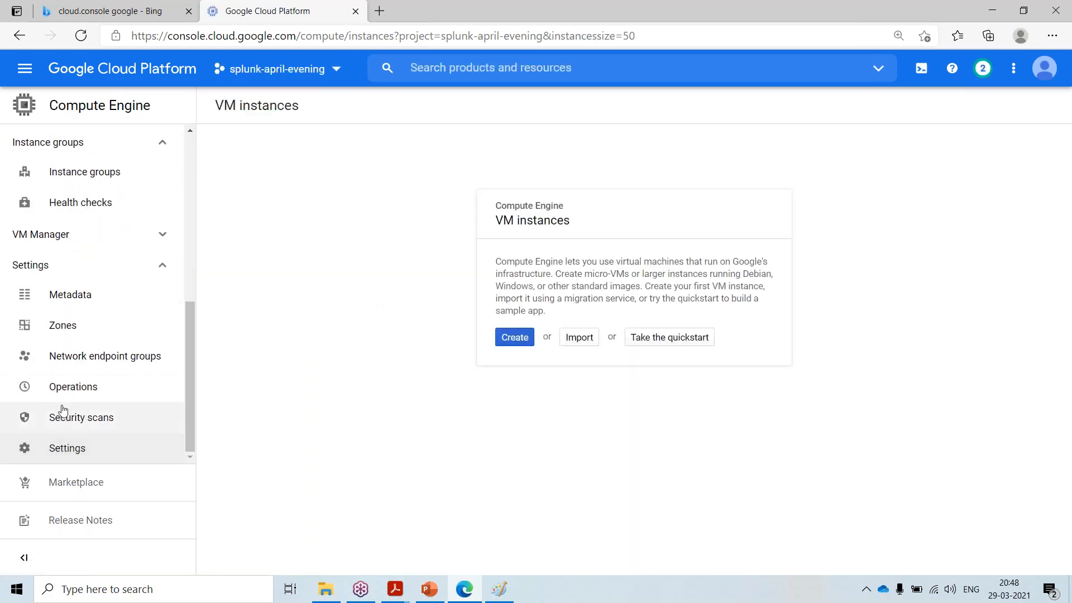
pyautogui.scroll(1, 78, 388)
pyautogui.scroll(6, 84, 385)
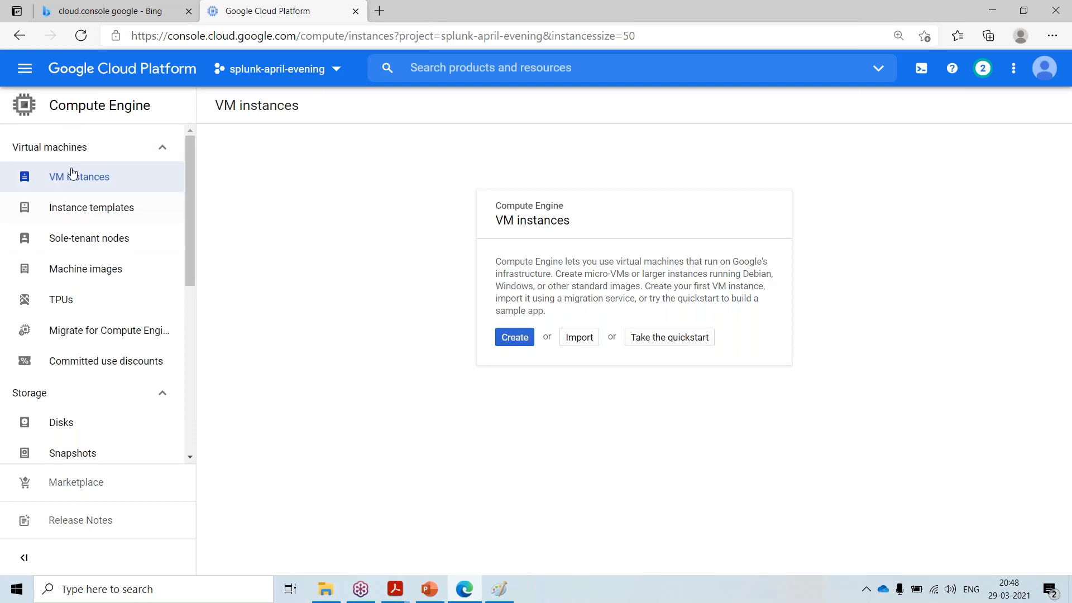
pyautogui.click(22, 69)
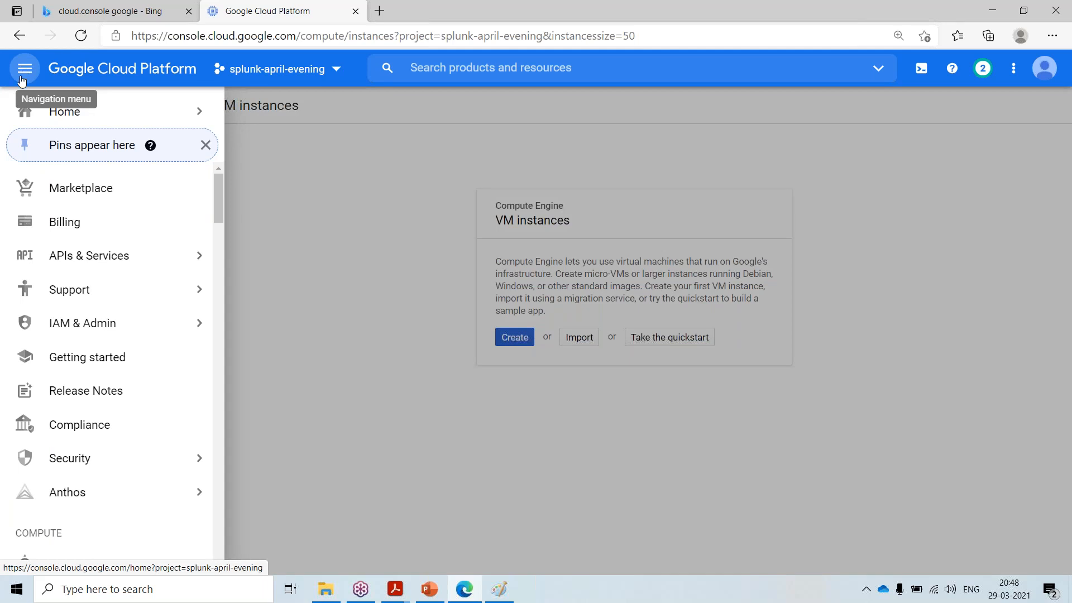
pyautogui.scroll(-6, 48, 413)
pyautogui.scroll(-7, 48, 411)
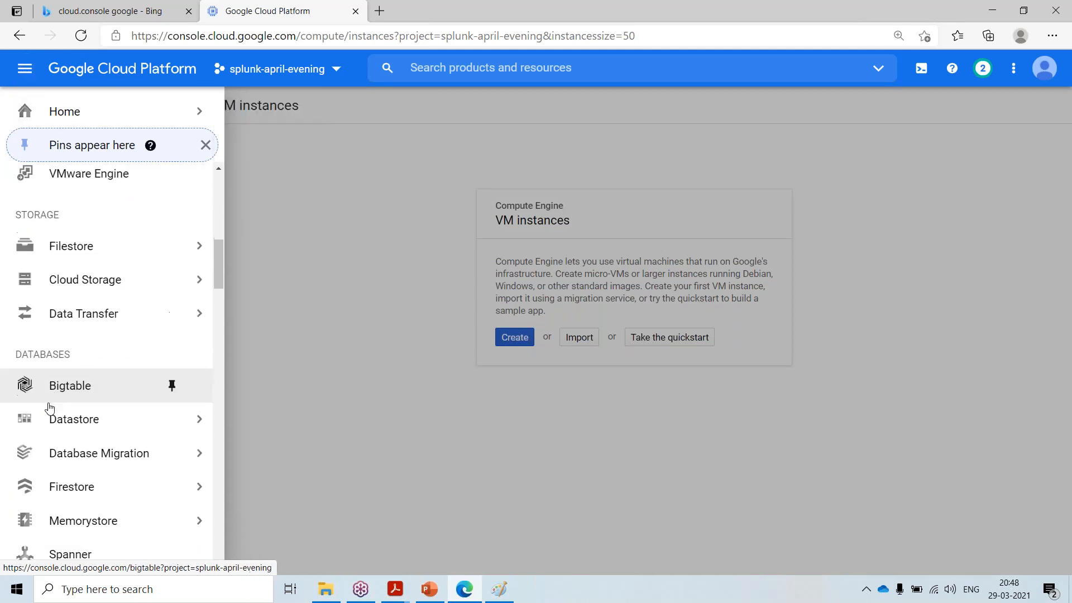
pyautogui.moveTo(87, 399)
pyautogui.scroll(-1, 86, 398)
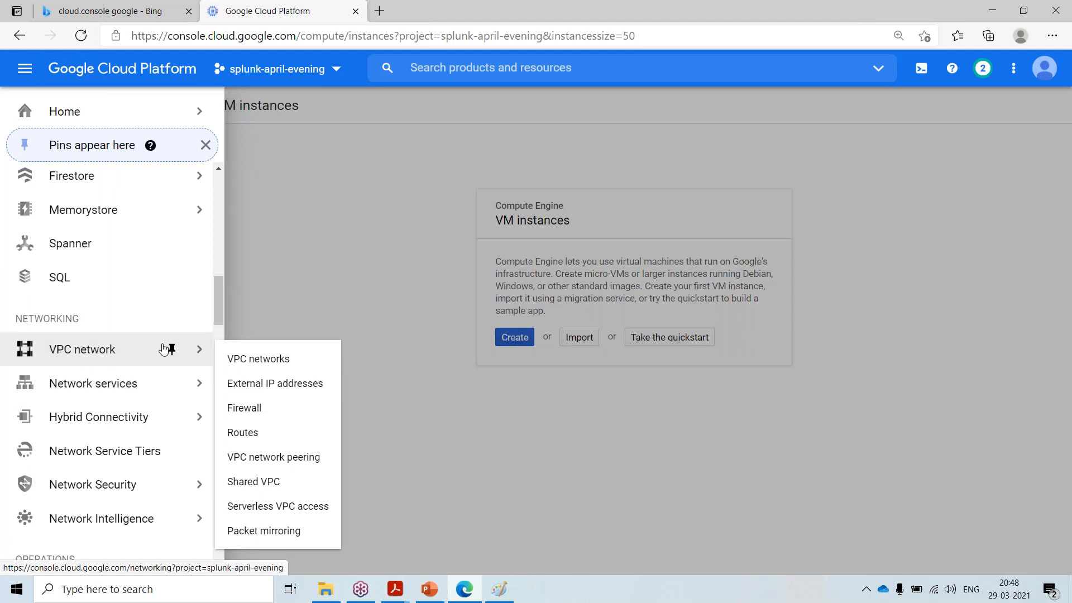
pyautogui.click(251, 413)
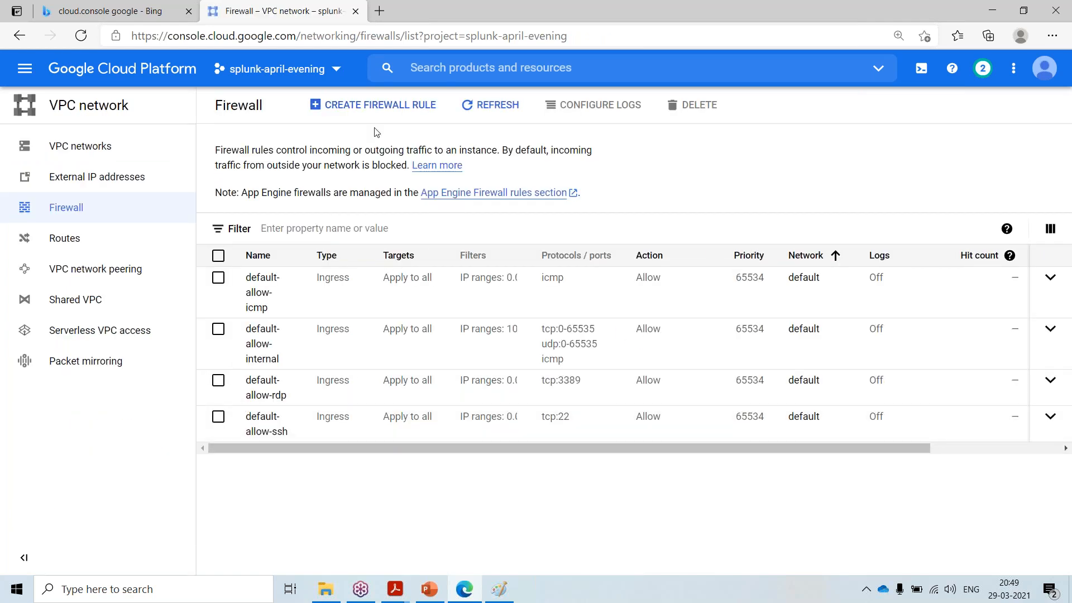
# - Start a new firewall rule and name it splunk-firewall-ports
pyautogui.click(373, 106)
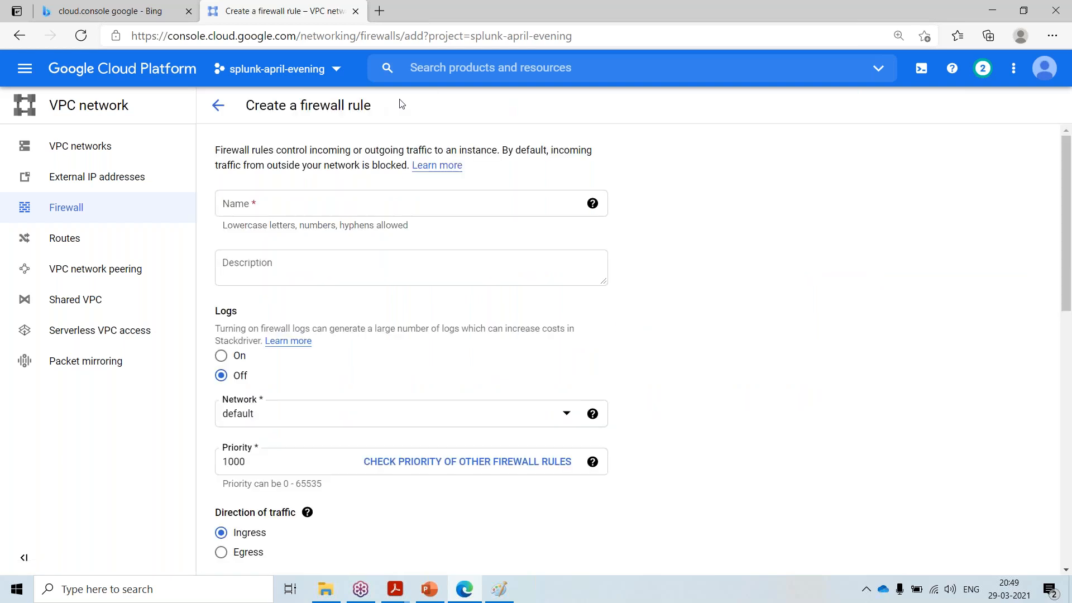
pyautogui.click(383, 210)
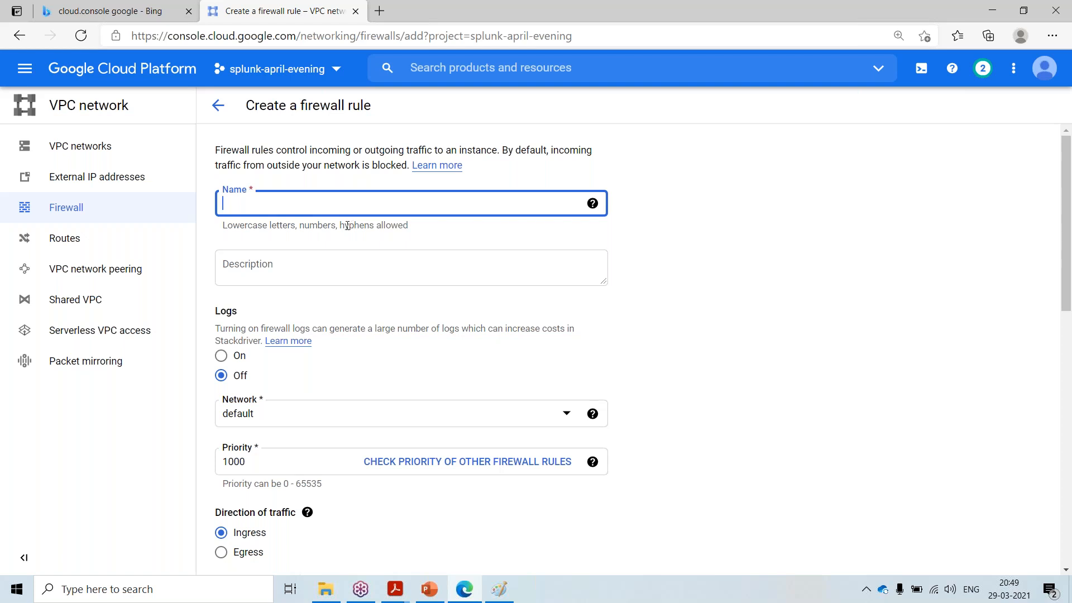
pyautogui.write('splunk')
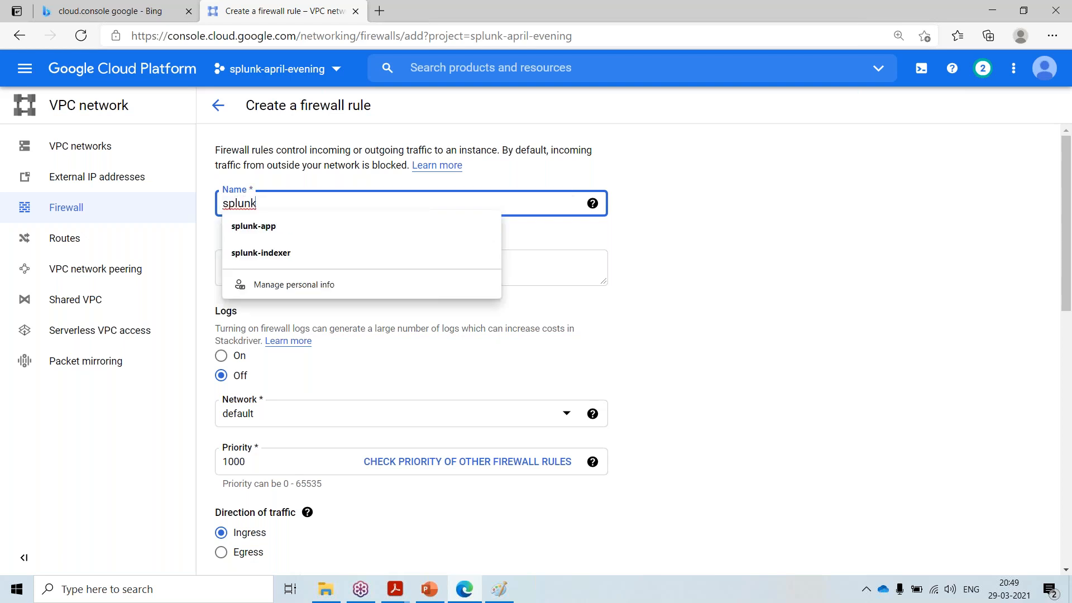
pyautogui.write('-fire')
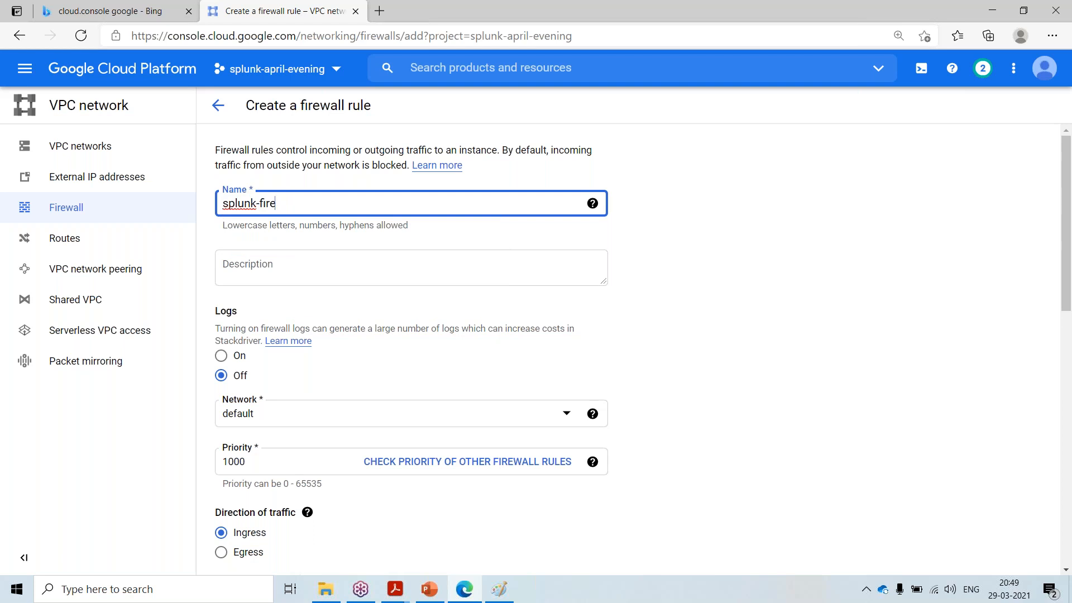
pyautogui.write('wall-ports')
# - Set the firewall rule's targets to All instances in the network
pyautogui.scroll(-1, 284, 300)
pyautogui.scroll(-1, 282, 301)
pyautogui.scroll(-1, 268, 262)
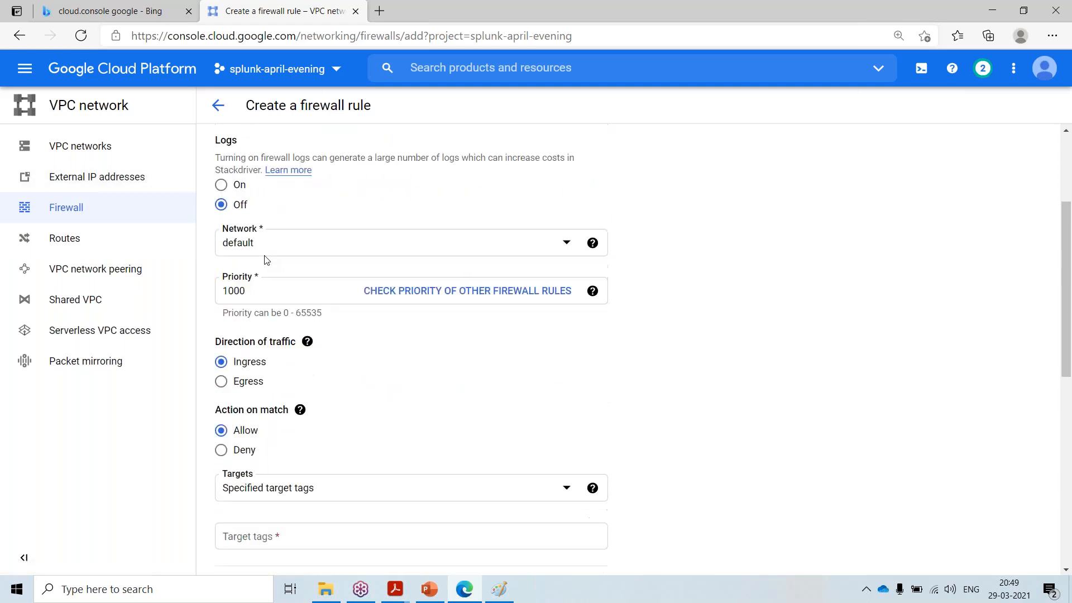
pyautogui.scroll(-1, 266, 260)
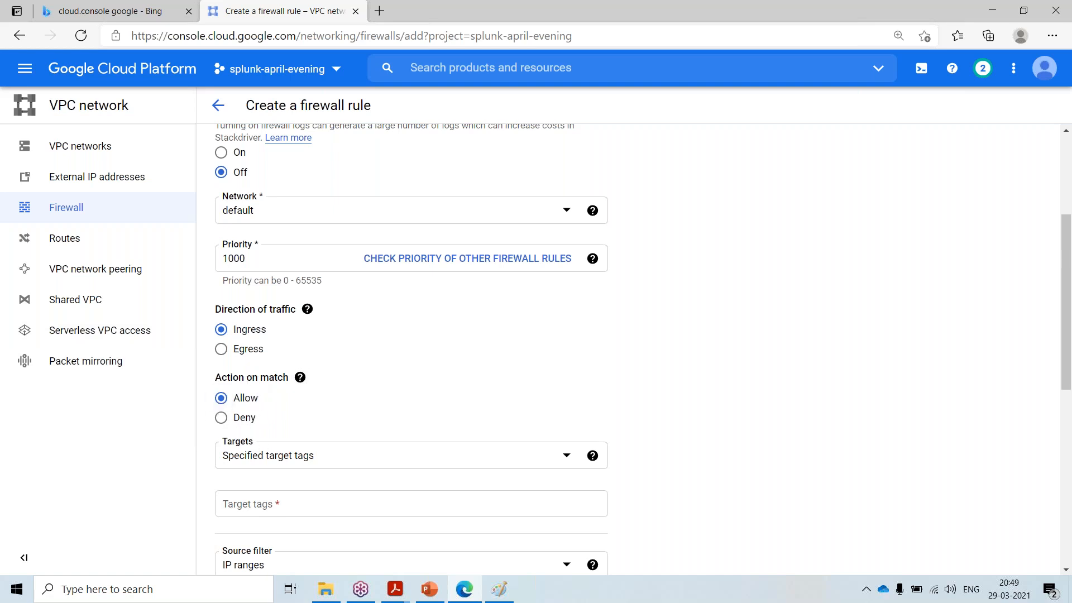
pyautogui.scroll(-1, 257, 401)
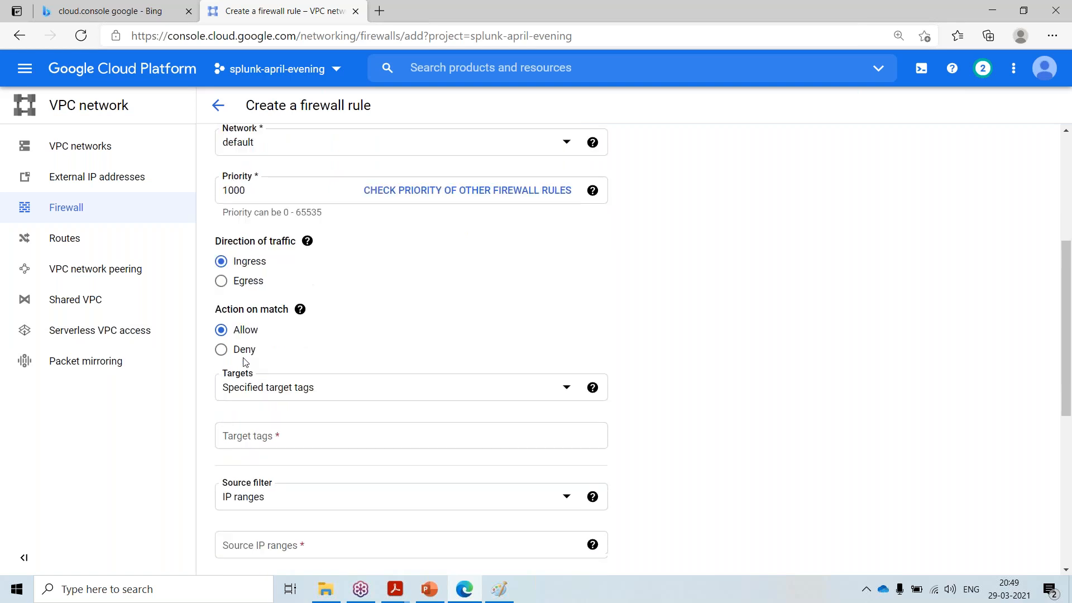
pyautogui.click(443, 394)
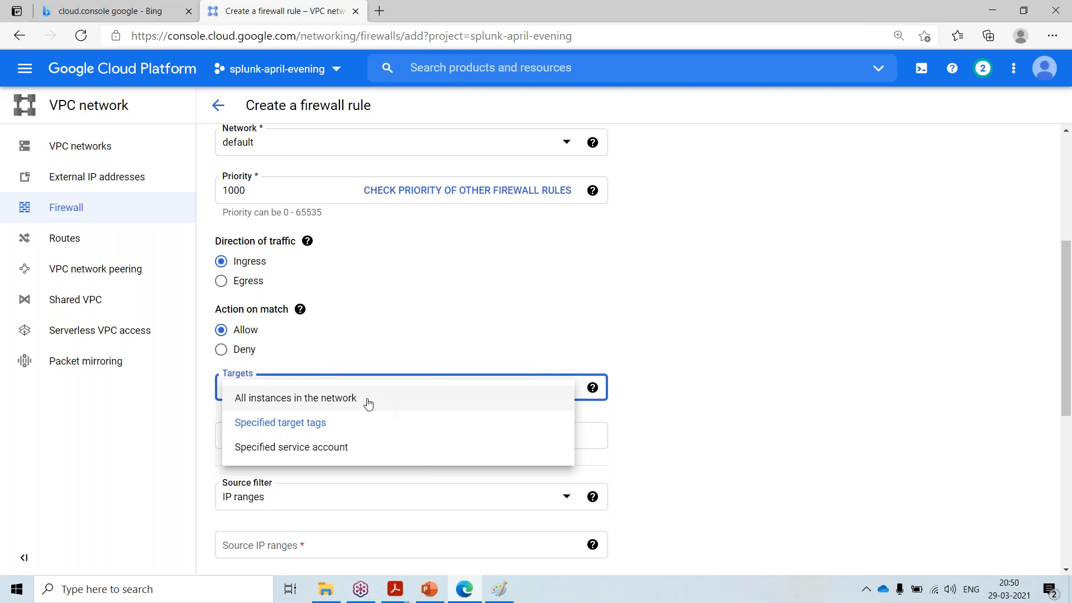
pyautogui.click(392, 403)
# - Keep IP ranges as the rule's source filter and set the source IP range to 0.0.0.0/0
pyautogui.scroll(-1, 402, 408)
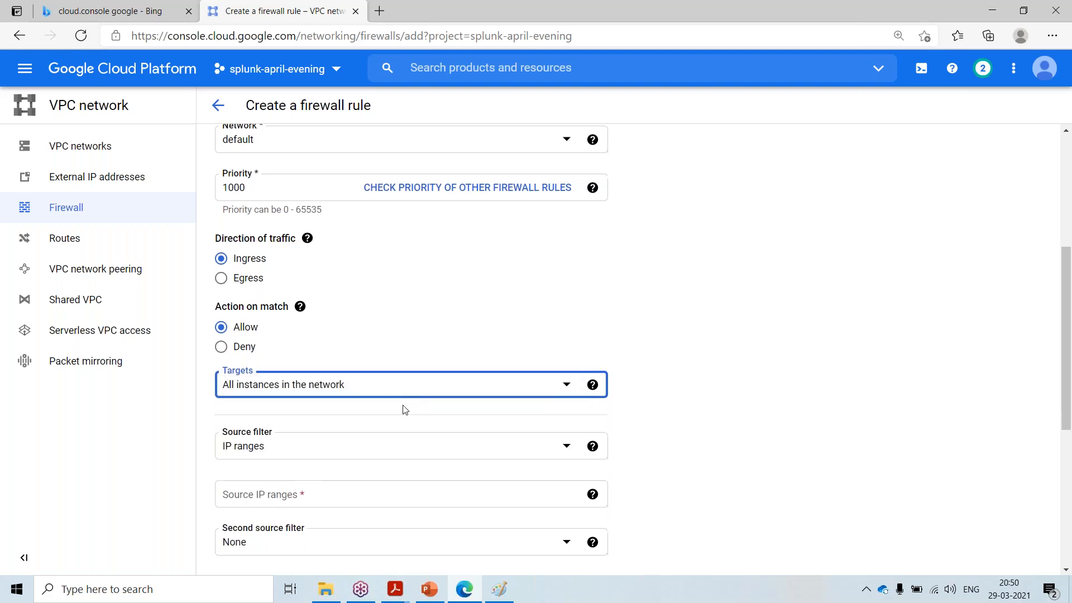
pyautogui.scroll(-1, 405, 410)
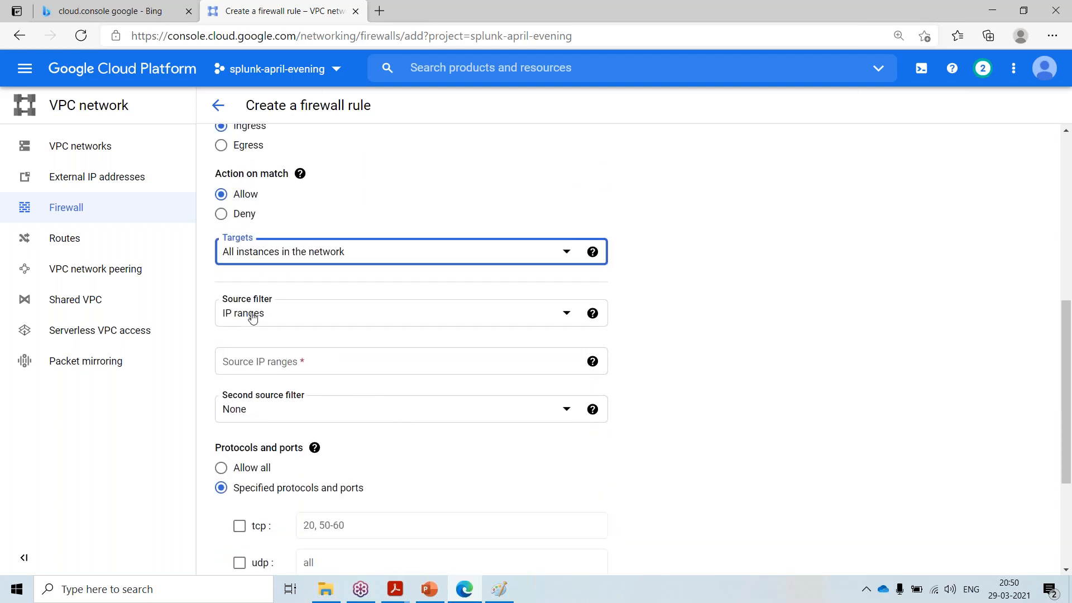
pyautogui.click(250, 316)
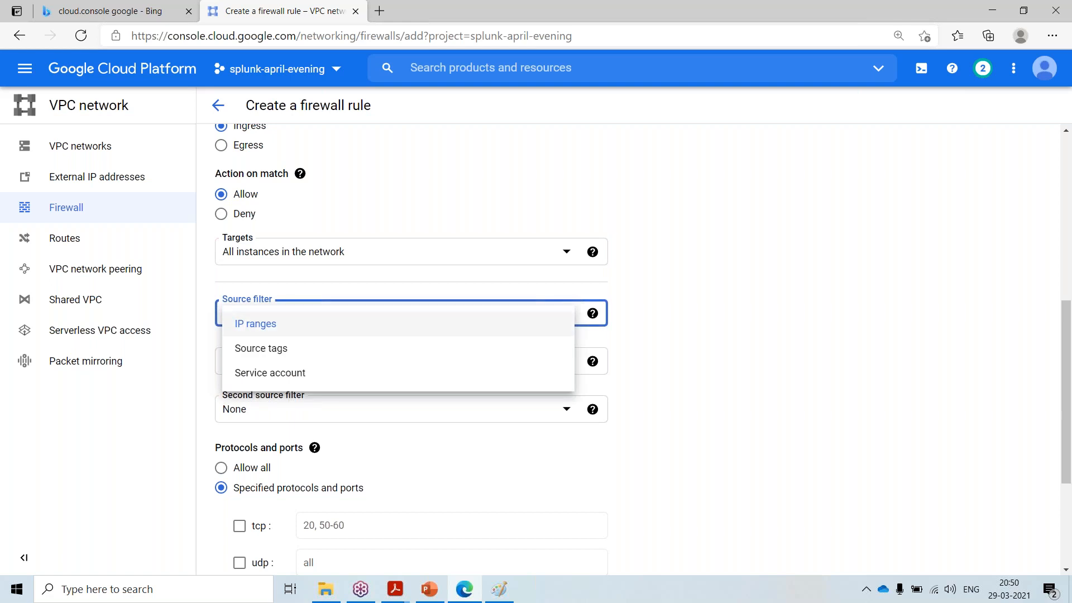
pyautogui.click(278, 327)
pyautogui.click(257, 362)
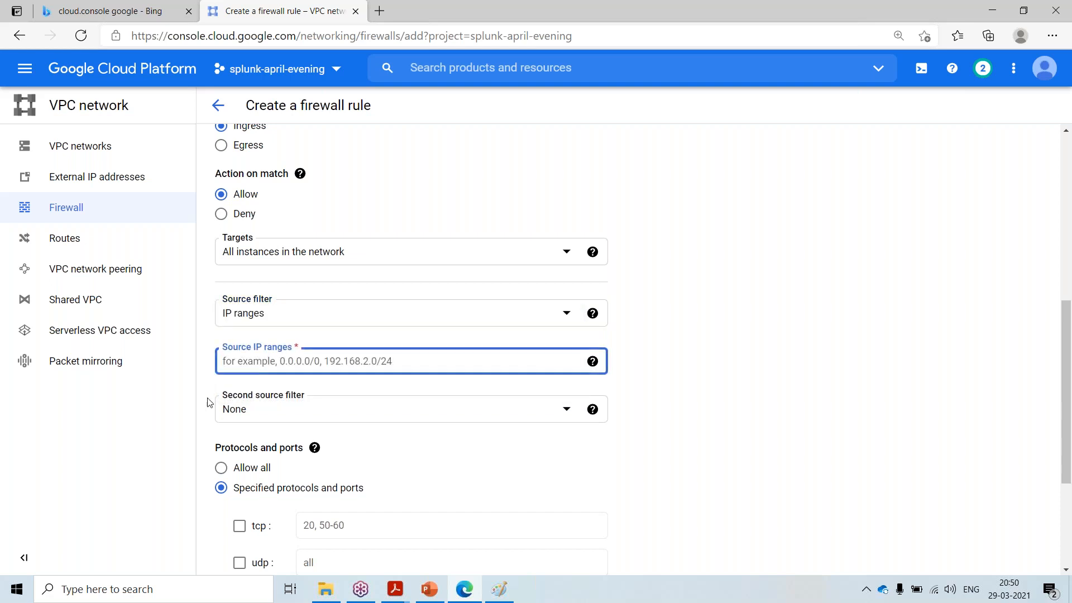
pyautogui.write('0.0.0.0.0/0')
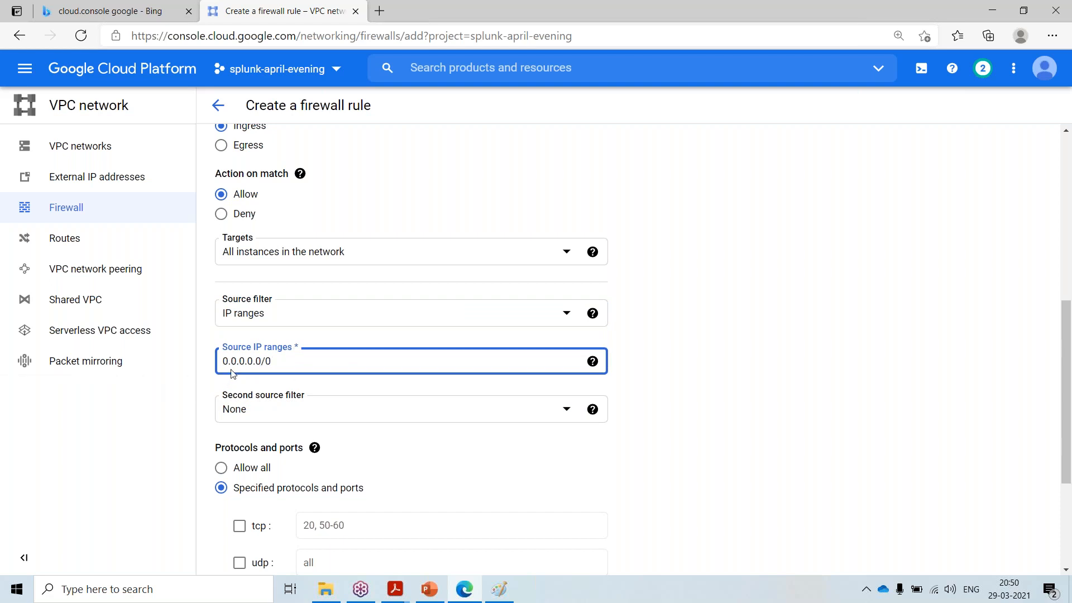
pyautogui.moveTo(239, 362); pyautogui.dragTo(246, 363)
pyautogui.click(250, 362)
pyautogui.press('Delete')
pyautogui.write('.')
# - Review the rule's traffic direction, action, targets and source IP range, and look briefly at the port sketch in Paint
pyautogui.moveTo(310, 364); pyautogui.dragTo(218, 356)
pyautogui.scroll(4, 856, 431)
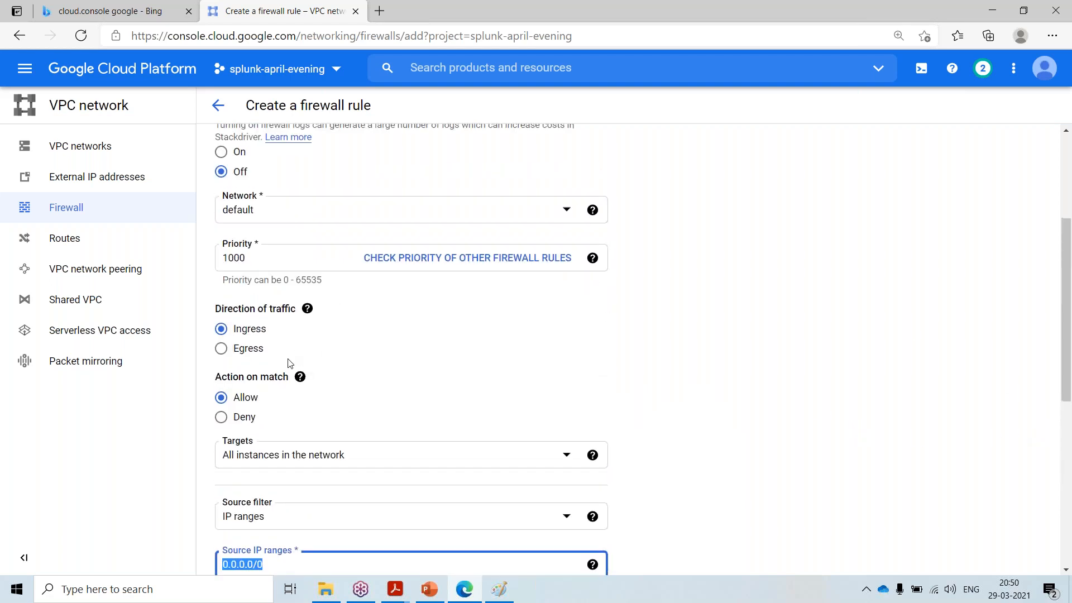
pyautogui.scroll(-1, 290, 363)
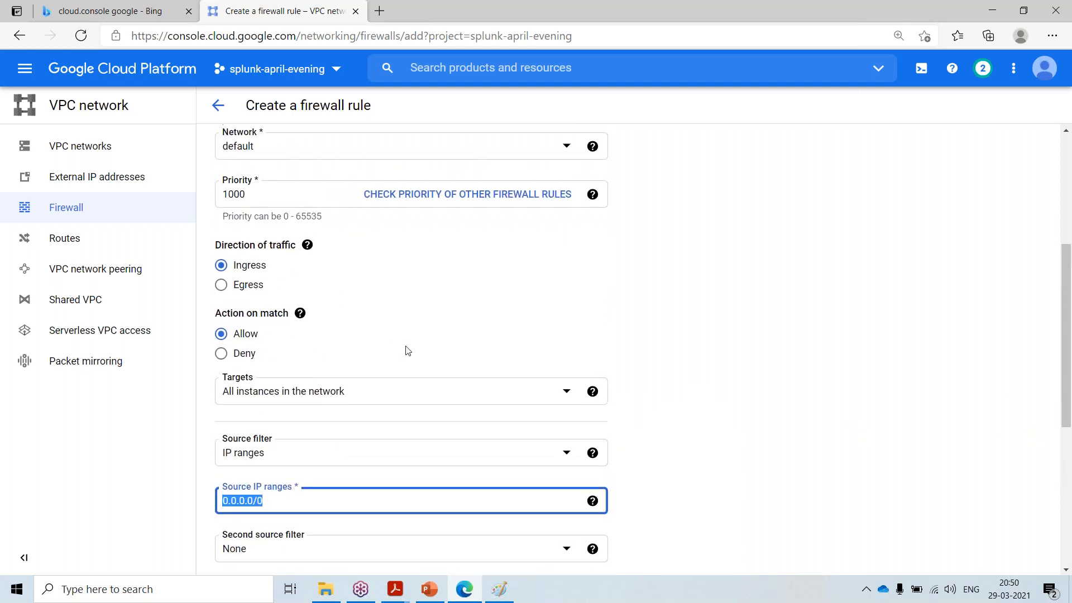
pyautogui.scroll(3, 407, 351)
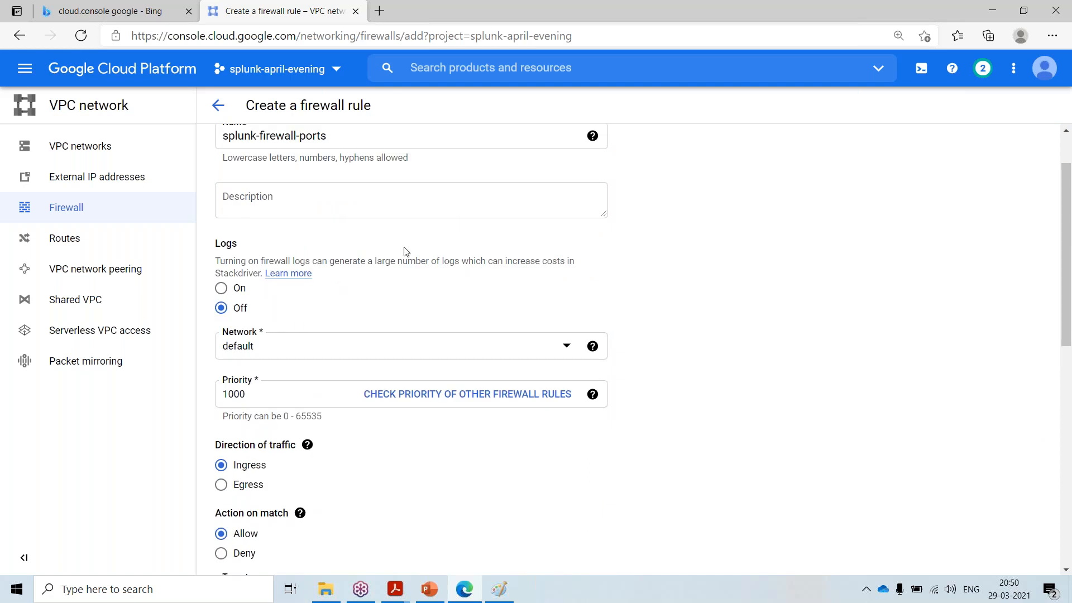
pyautogui.scroll(-4, 406, 251)
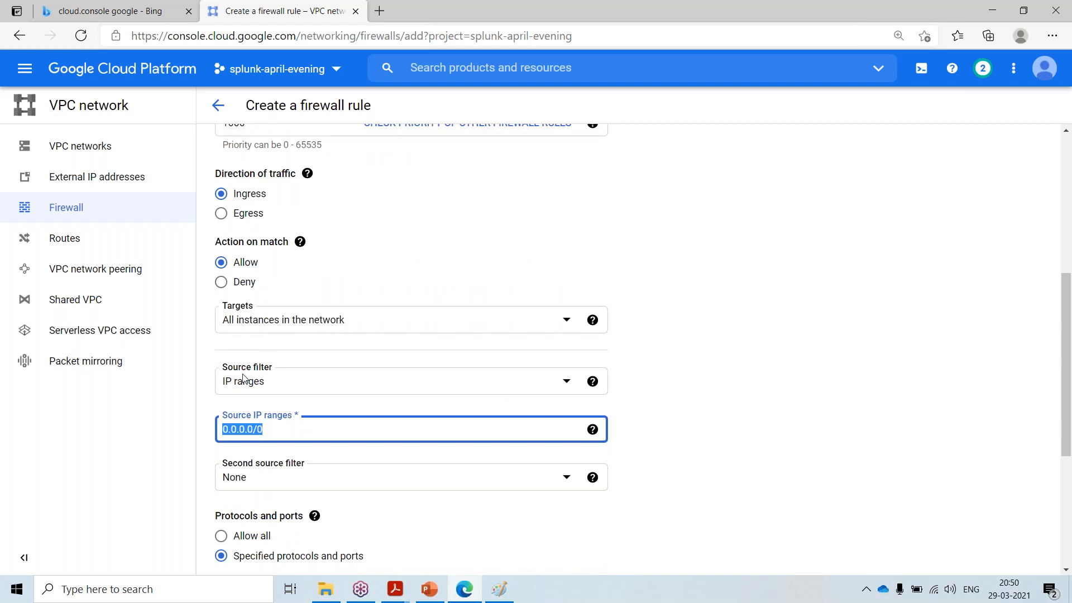
pyautogui.moveTo(245, 429)
pyautogui.mouseDown()
pyautogui.moveTo(204, 429)
pyautogui.moveTo(246, 424)
pyautogui.mouseUp()
pyautogui.scroll(-2, 270, 433)
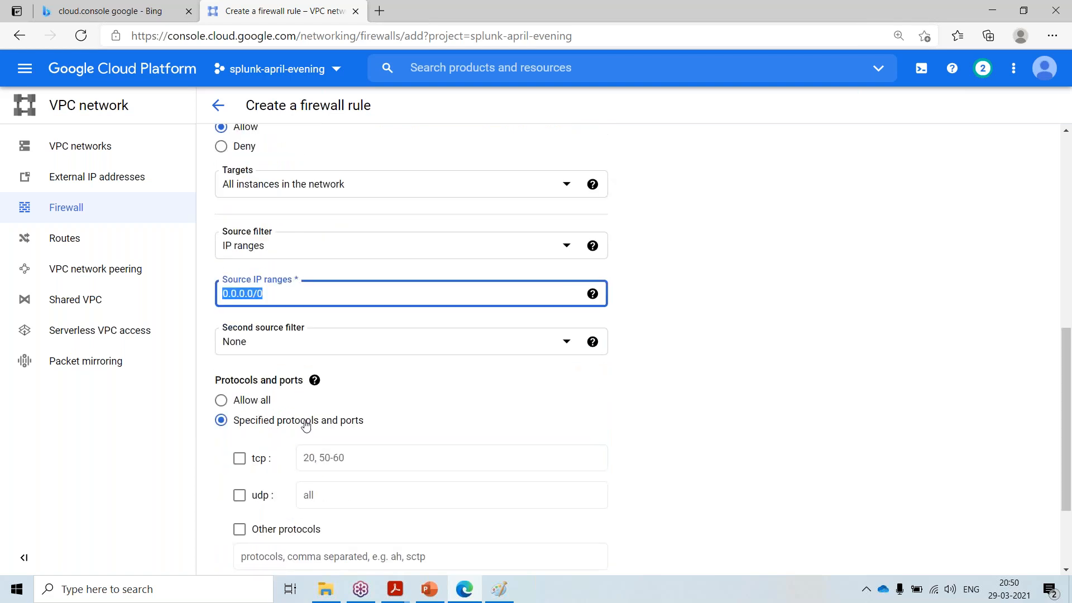
pyautogui.click(499, 591)
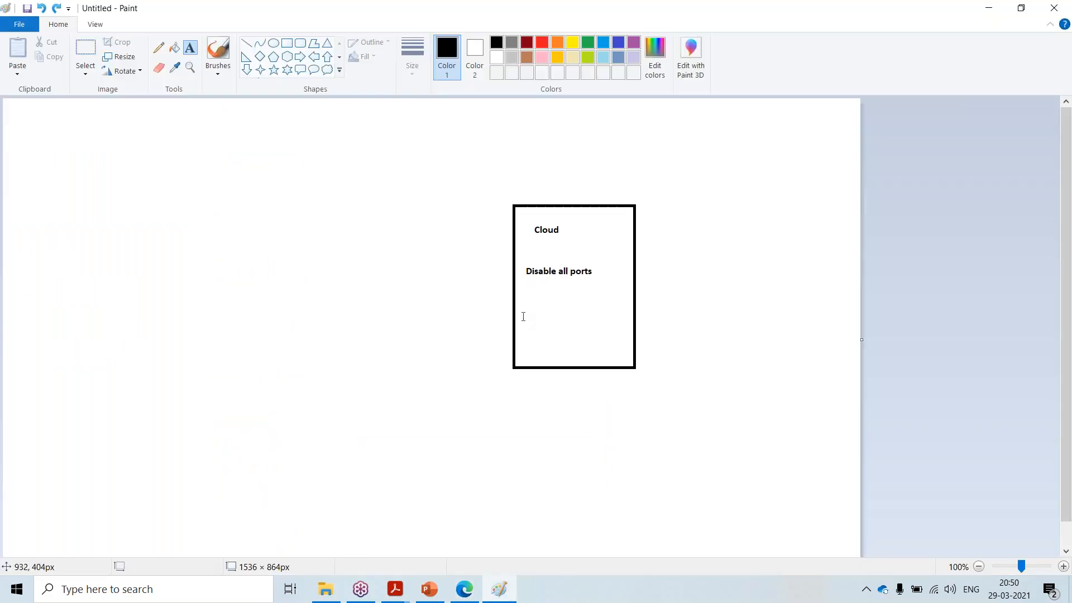
pyautogui.click(987, 9)
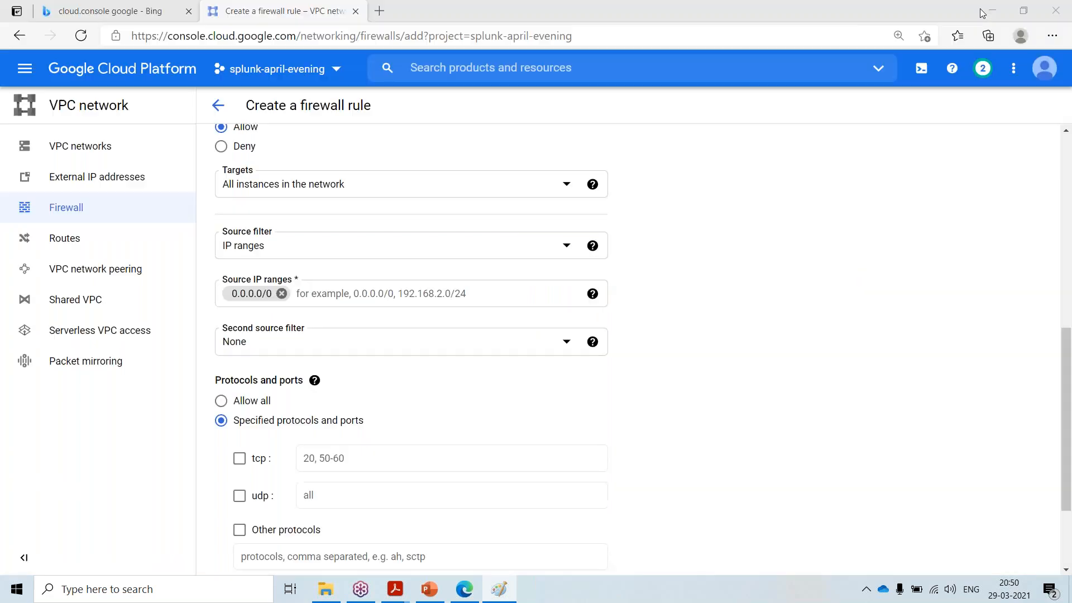
# - Try to limit the firewall rule to TCP ports 3306, 22 and 8000
pyautogui.click(239, 458)
pyautogui.click(337, 464)
pyautogui.write('33')
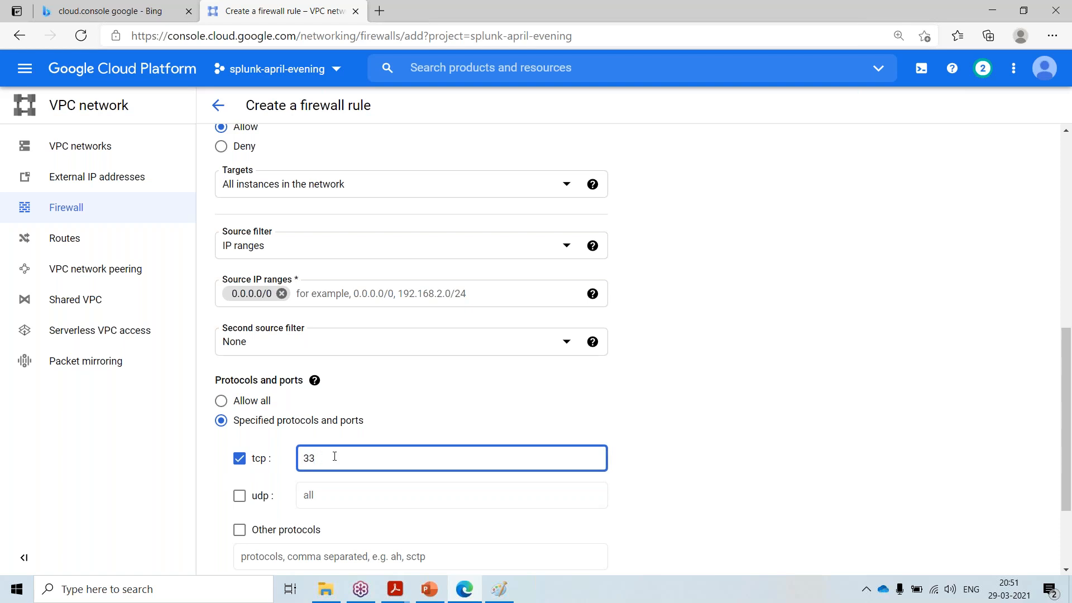
pyautogui.write('06')
pyautogui.write(',22,8000')
pyautogui.press('BackSpace')
pyautogui.press('BackSpace')
pyautogui.press('BackSpace')
pyautogui.press('BackSpace')
pyautogui.press('BackSpace')
pyautogui.press('BackSpace')
pyautogui.press('BackSpace')
pyautogui.press('BackSpace')
pyautogui.press('BackSpace')
# - Allow all protocols and ports in the firewall rule, check its settings and create it
pyautogui.click(253, 402)
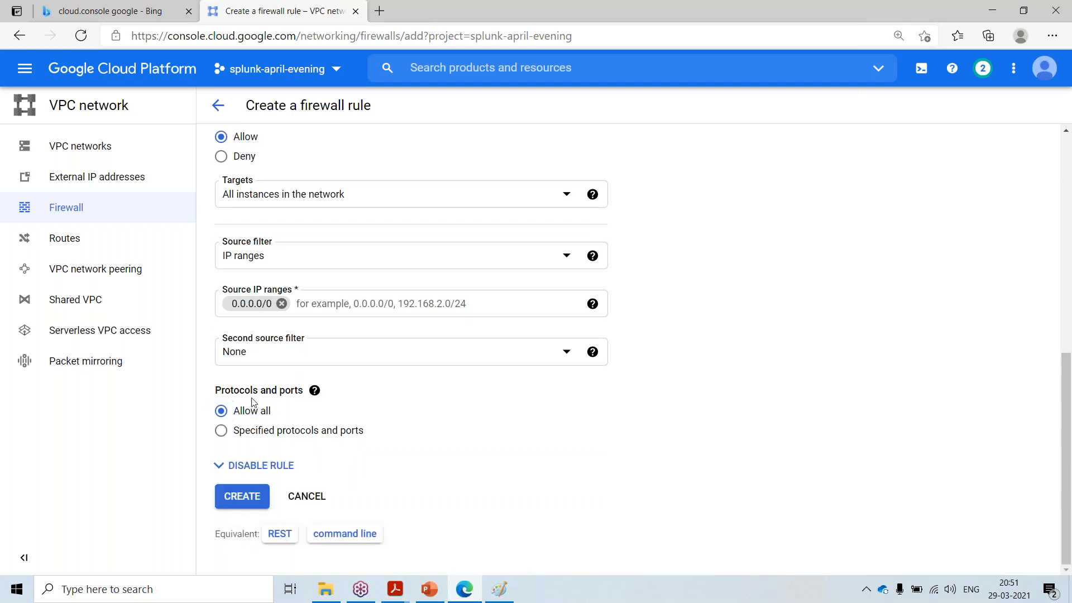
pyautogui.scroll(3, 240, 457)
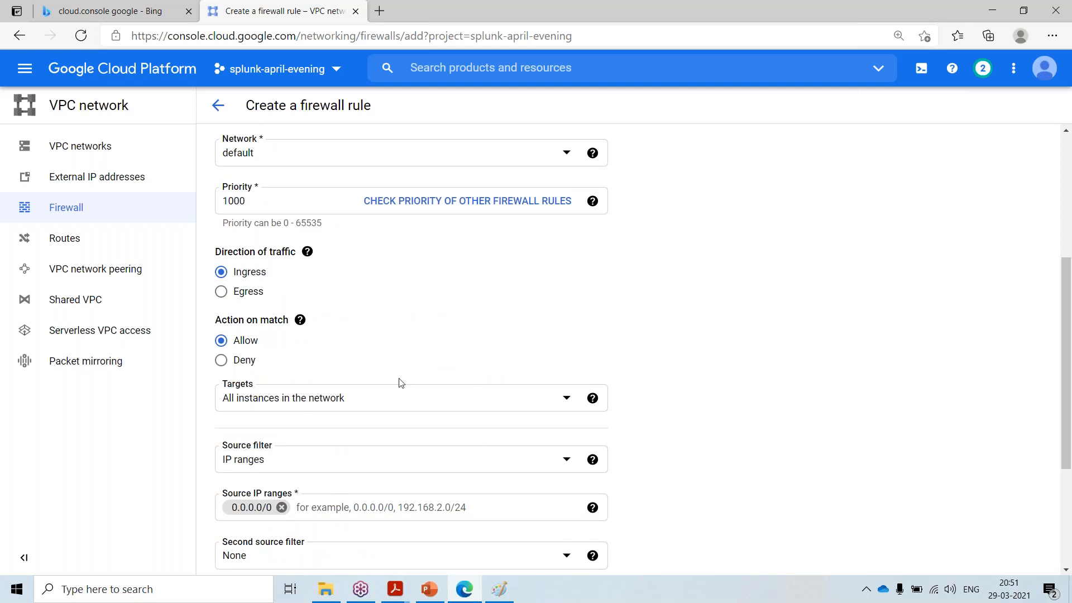
pyautogui.scroll(-3, 477, 321)
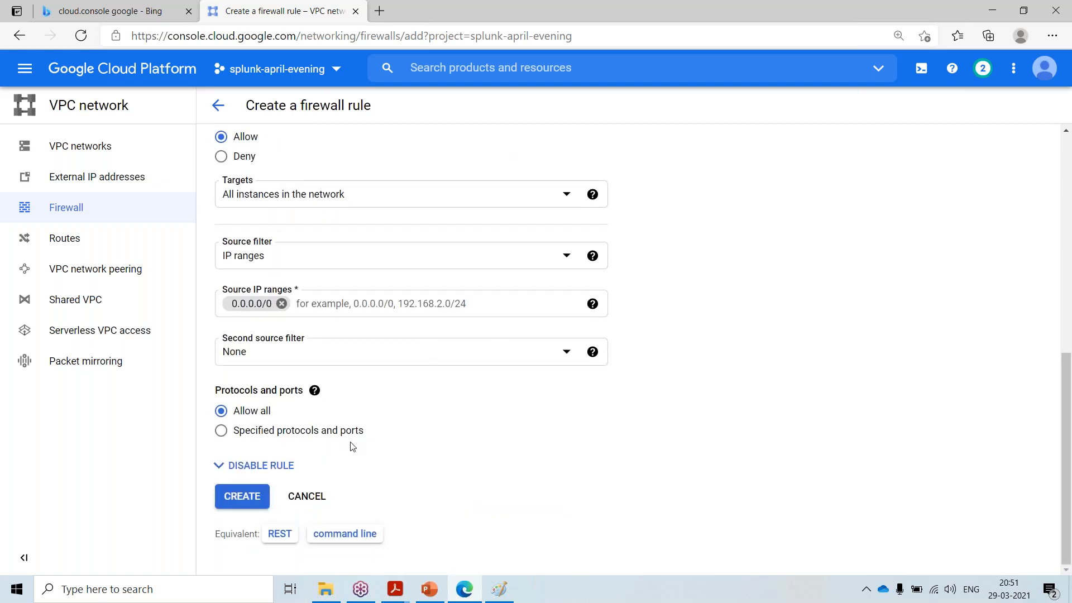
pyautogui.click(500, 589)
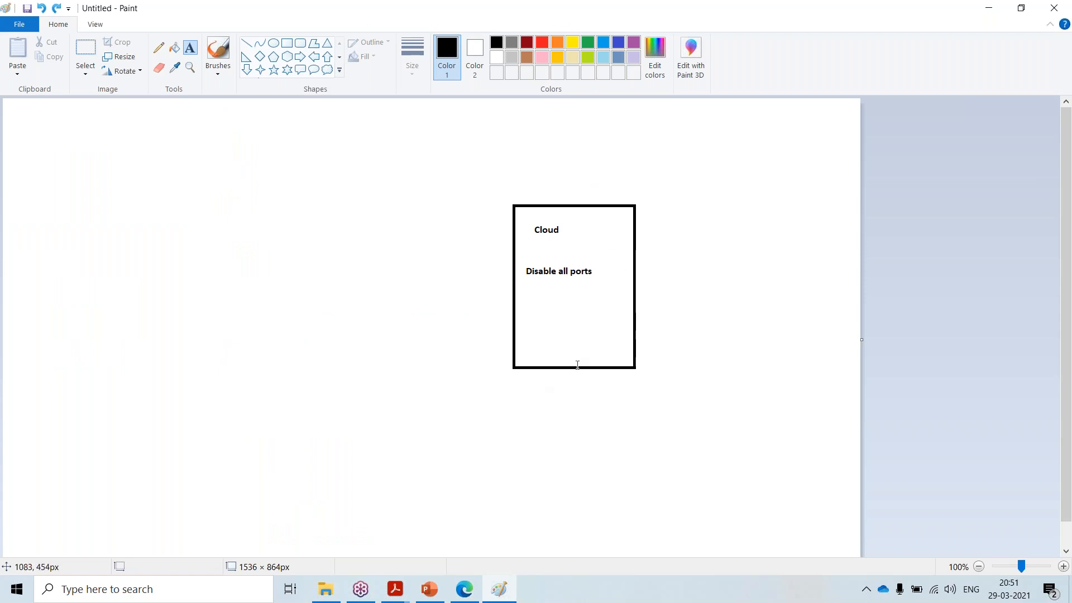
pyautogui.click(988, 8)
pyautogui.scroll(8, 400, 497)
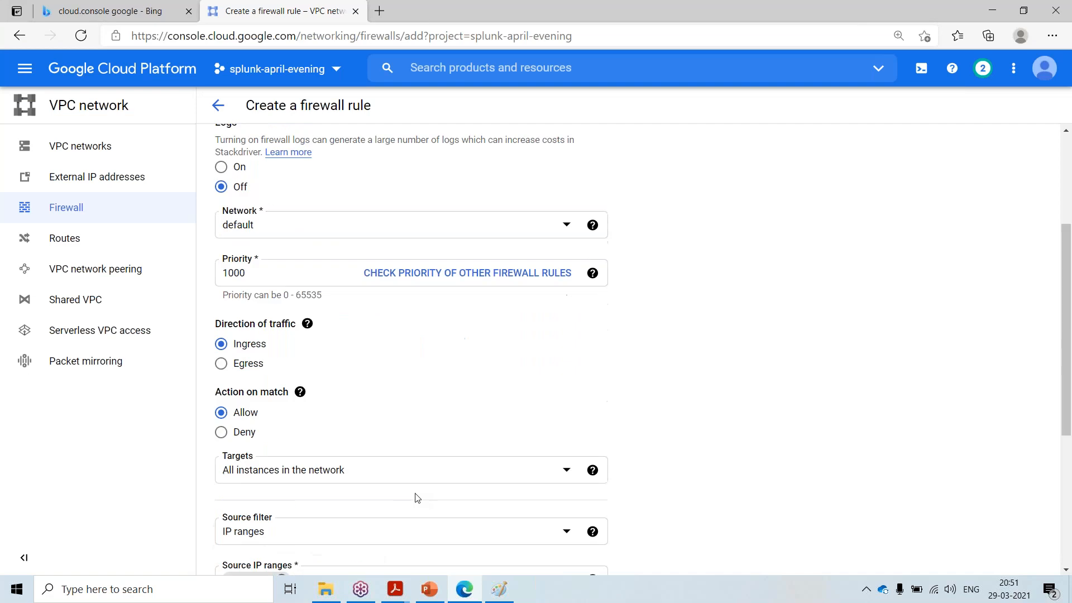
pyautogui.scroll(-8, 389, 471)
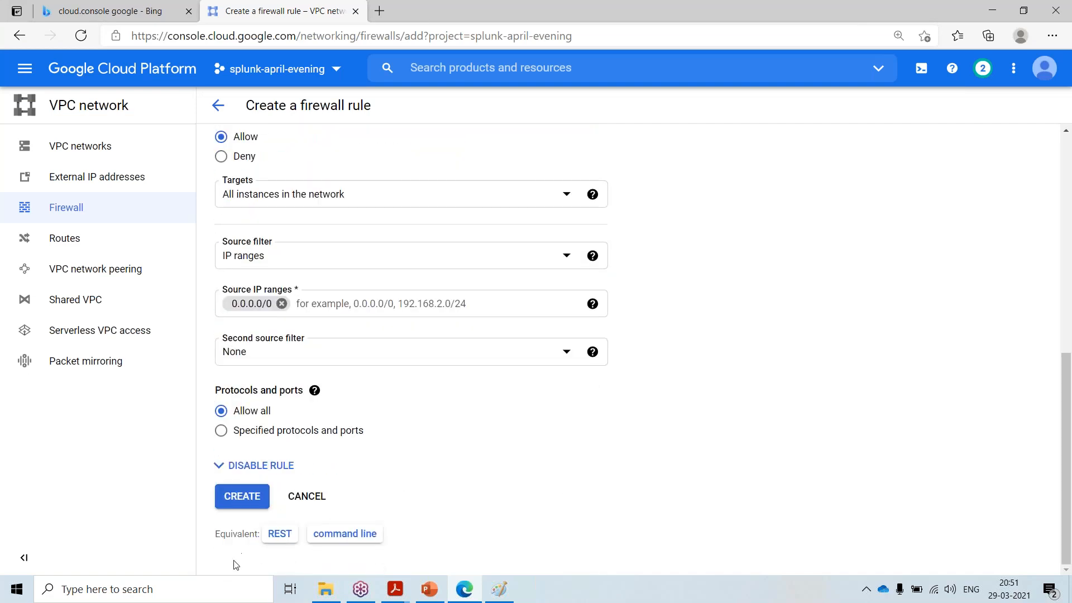
pyautogui.click(241, 502)
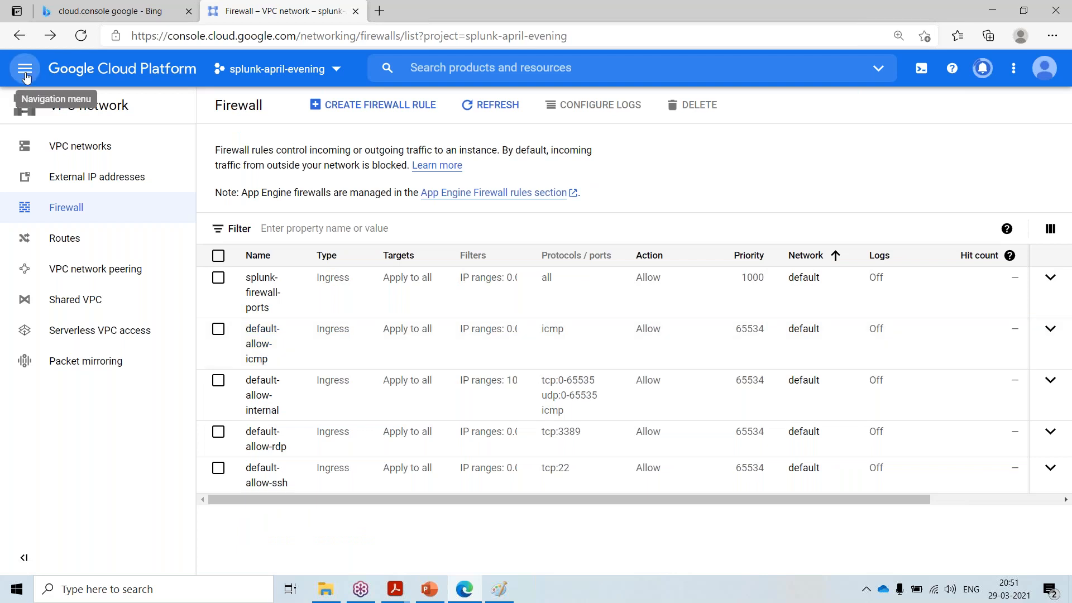
# - Open the VM instances page of Compute Engine
pyautogui.click(26, 76)
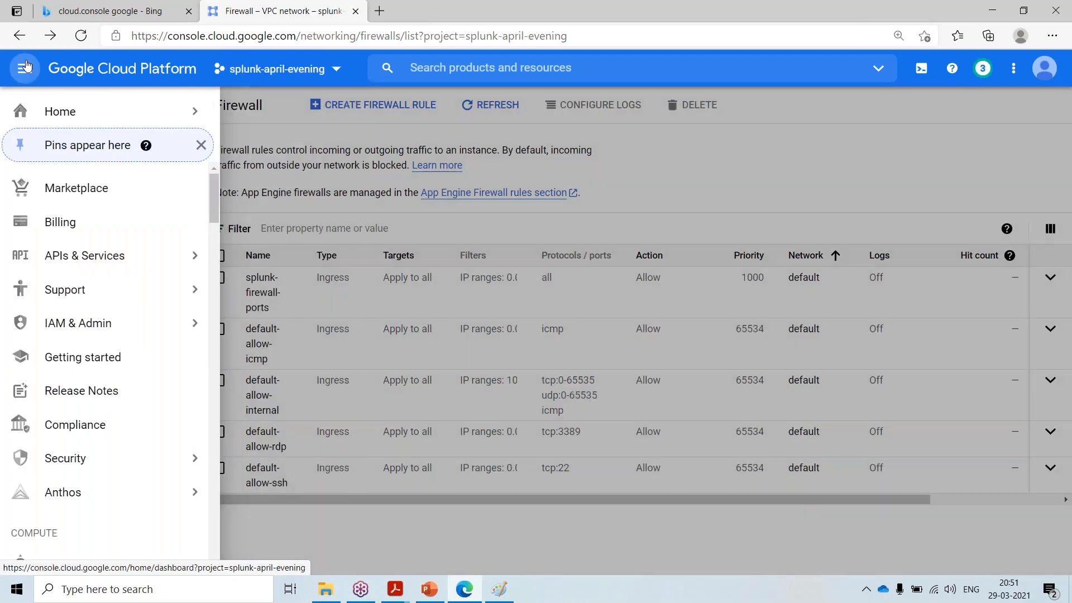
pyautogui.click(26, 67)
pyautogui.click(26, 68)
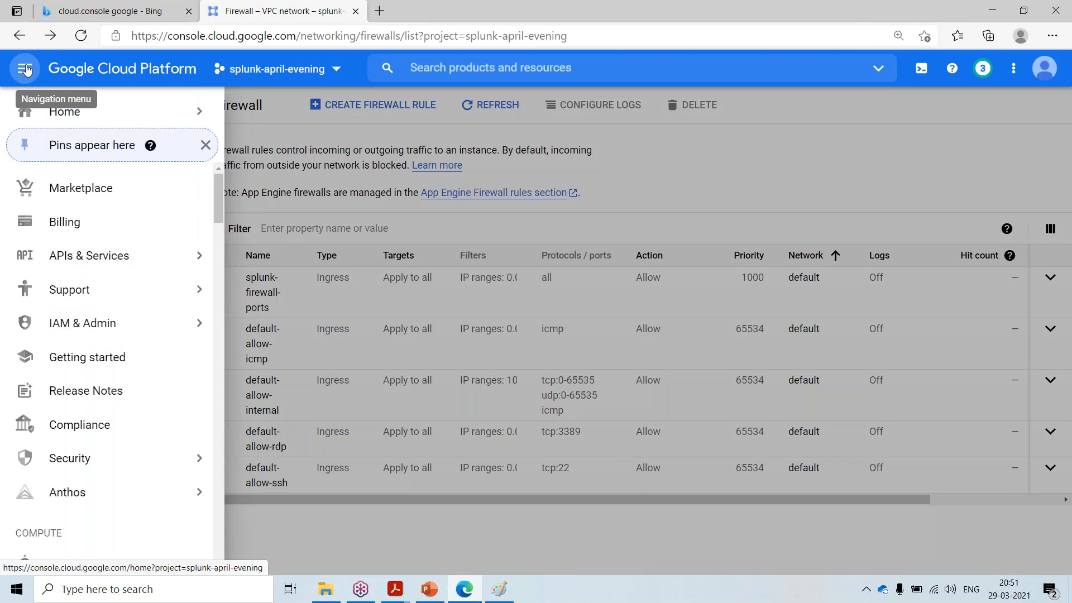
pyautogui.scroll(-3, 75, 341)
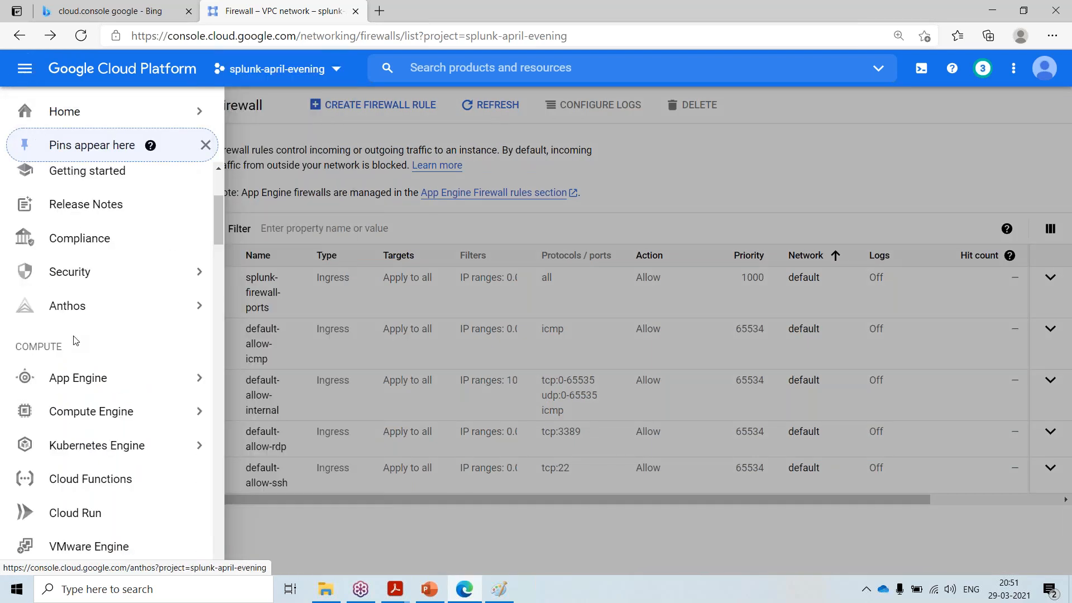
pyautogui.moveTo(169, 420)
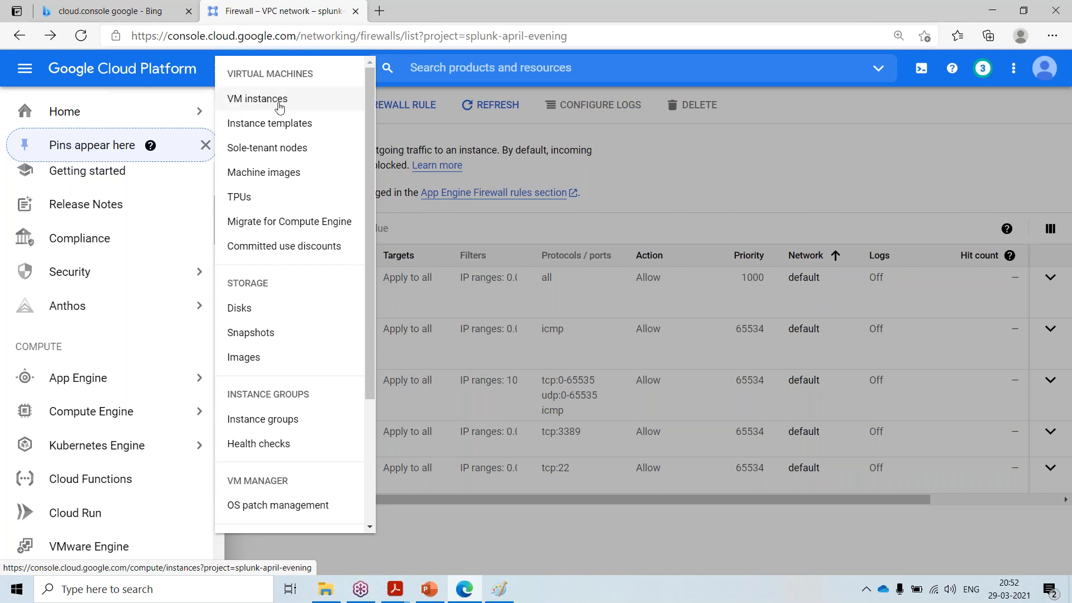
pyautogui.click(280, 106)
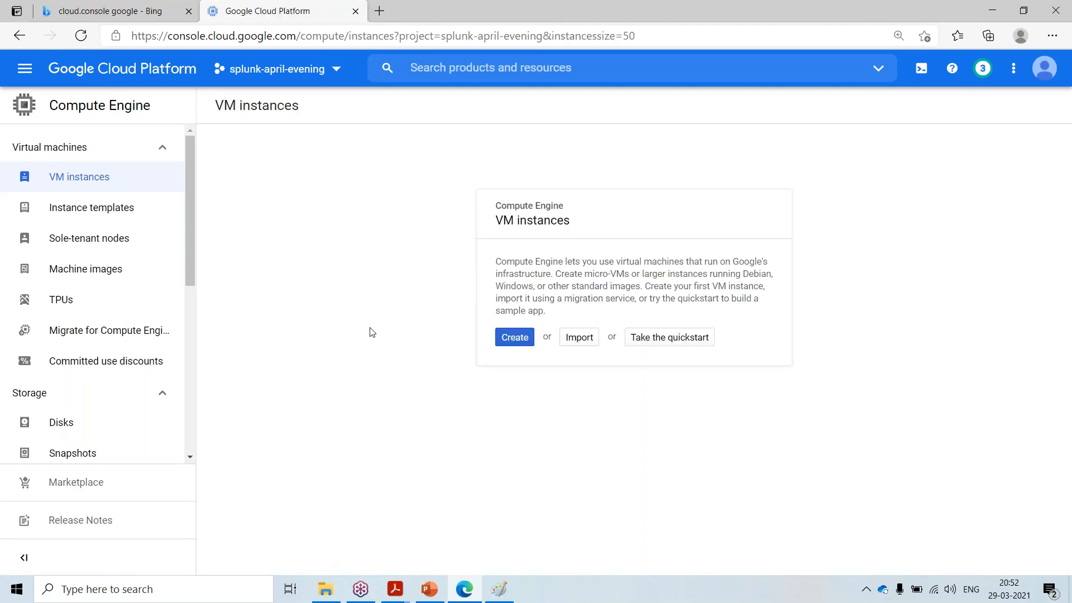
# - Start creating a new VM instance and name it splunk-indexer
pyautogui.click(505, 341)
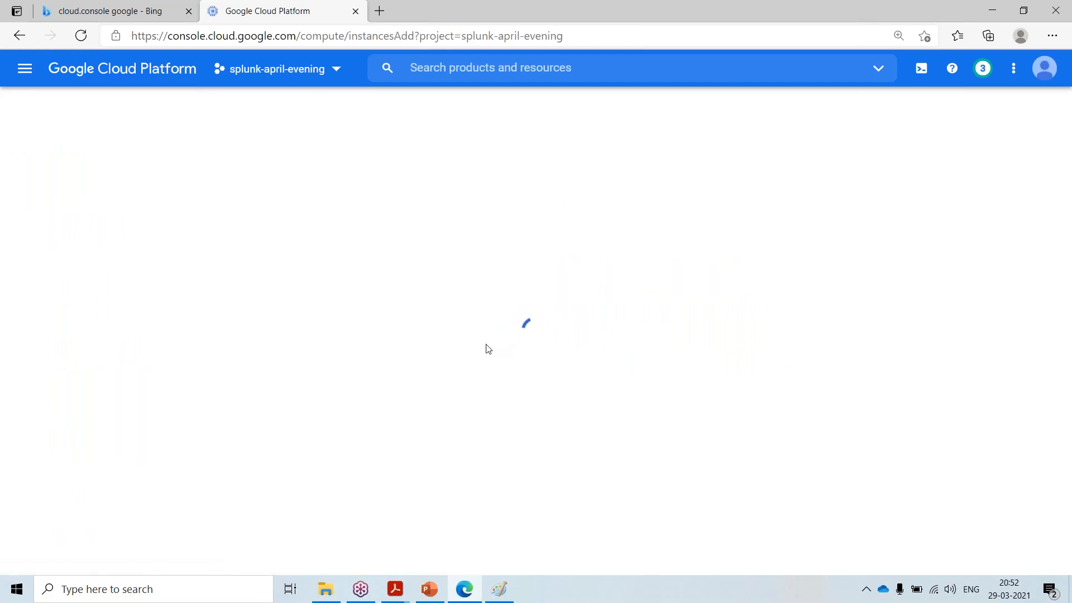
pyautogui.moveTo(378, 173); pyautogui.dragTo(294, 169)
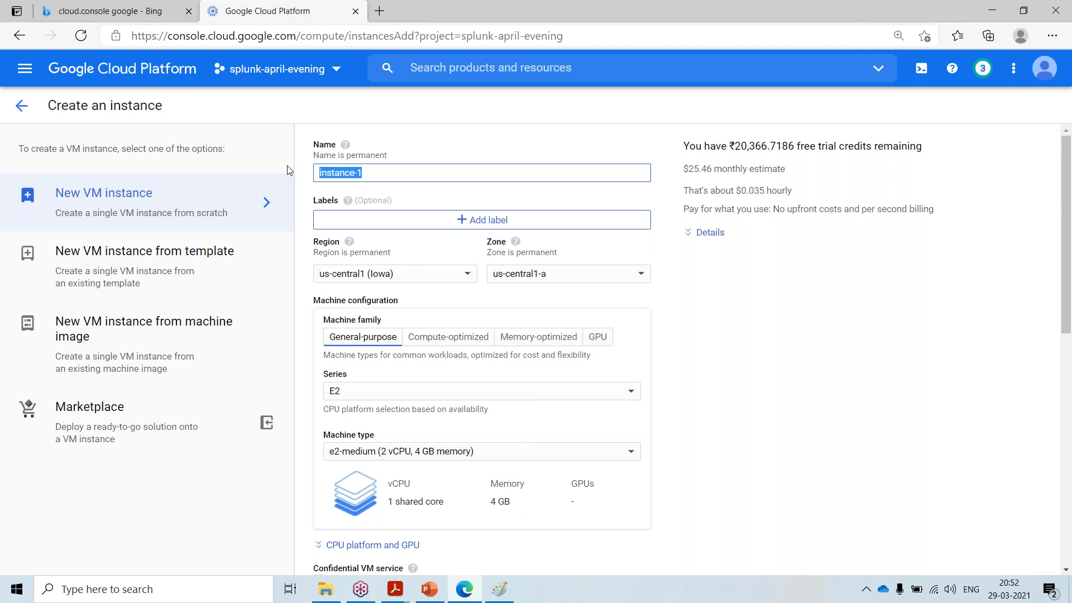
pyautogui.write('Splunk')
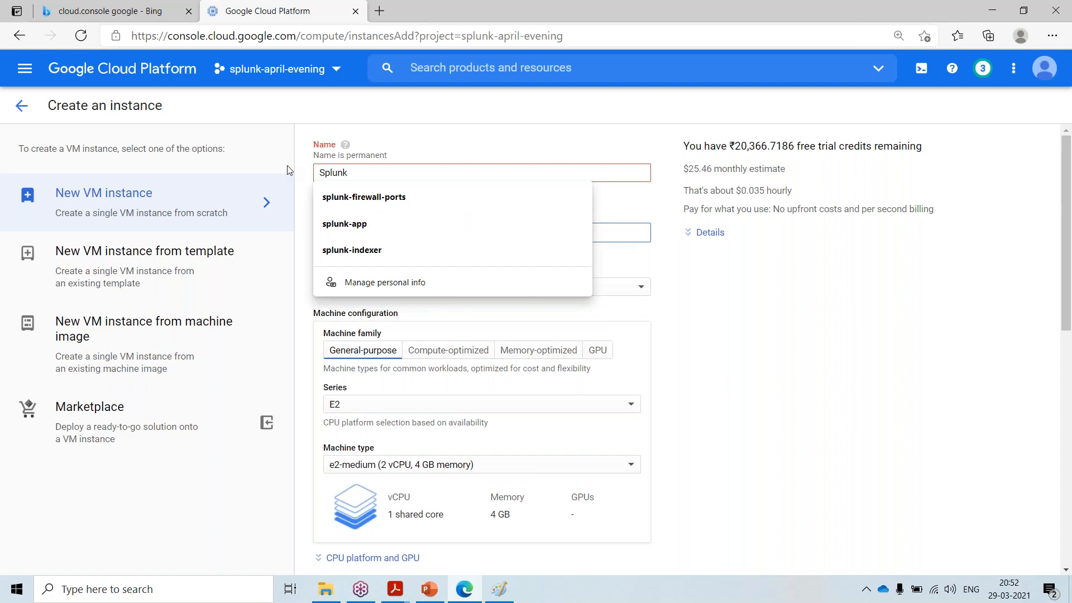
pyautogui.press('BackSpace')
pyautogui.write('splunk-in')
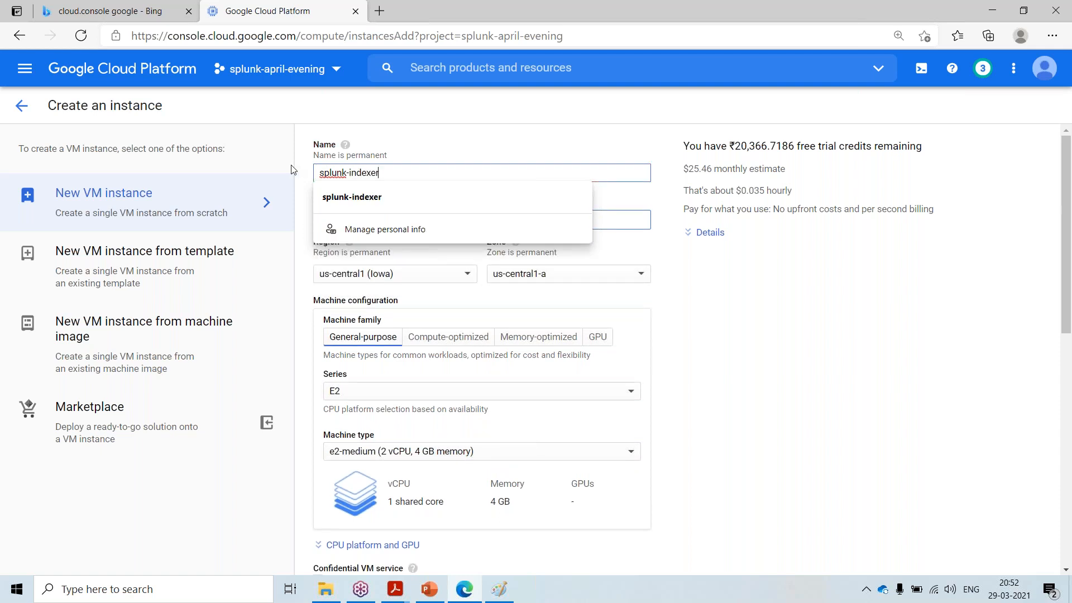
pyautogui.write('dexer')
pyautogui.click(362, 197)
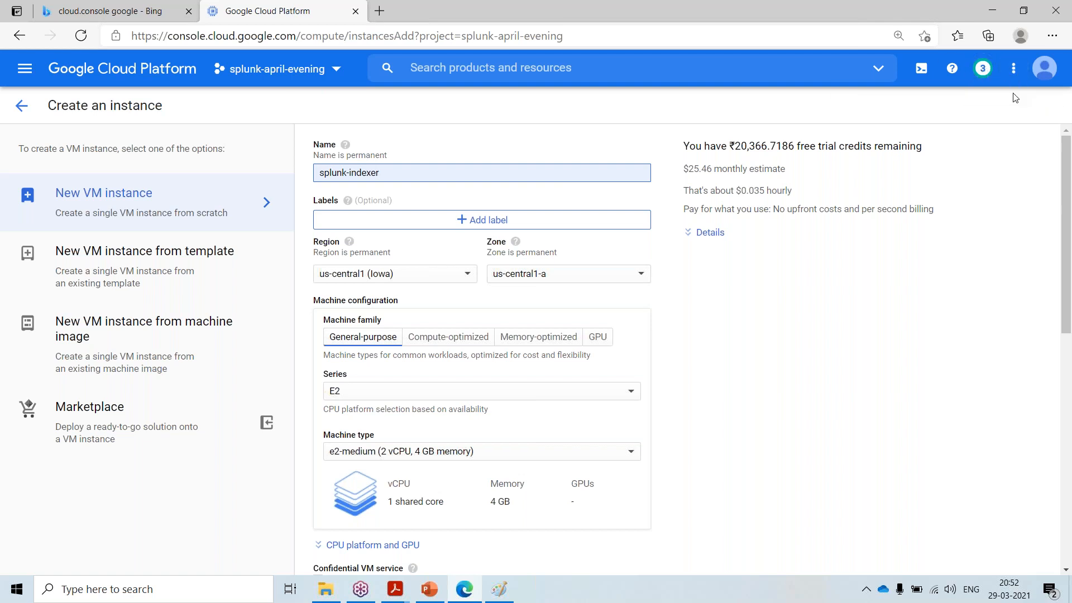
# - Examine the available regions, the machine configuration and the boot disk settings of the new instance
pyautogui.click(443, 275)
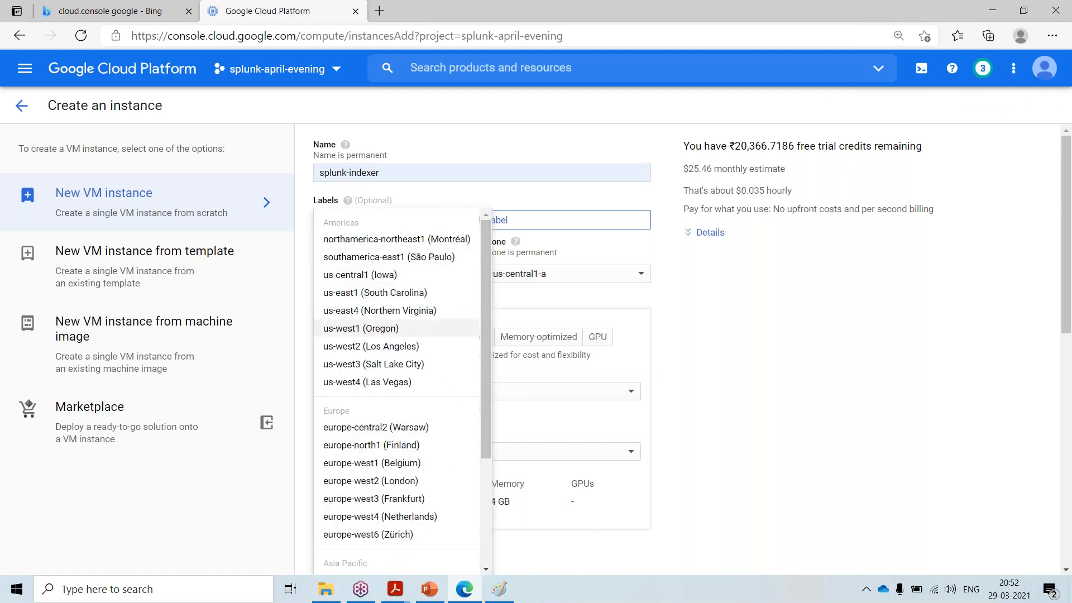
pyautogui.click(784, 333)
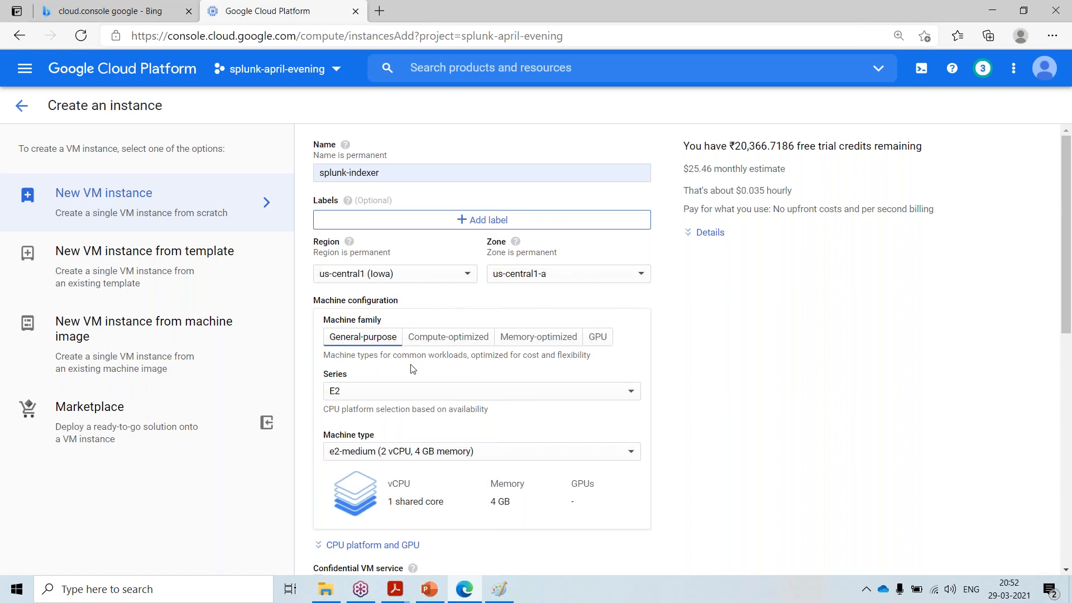
pyautogui.scroll(-2, 627, 446)
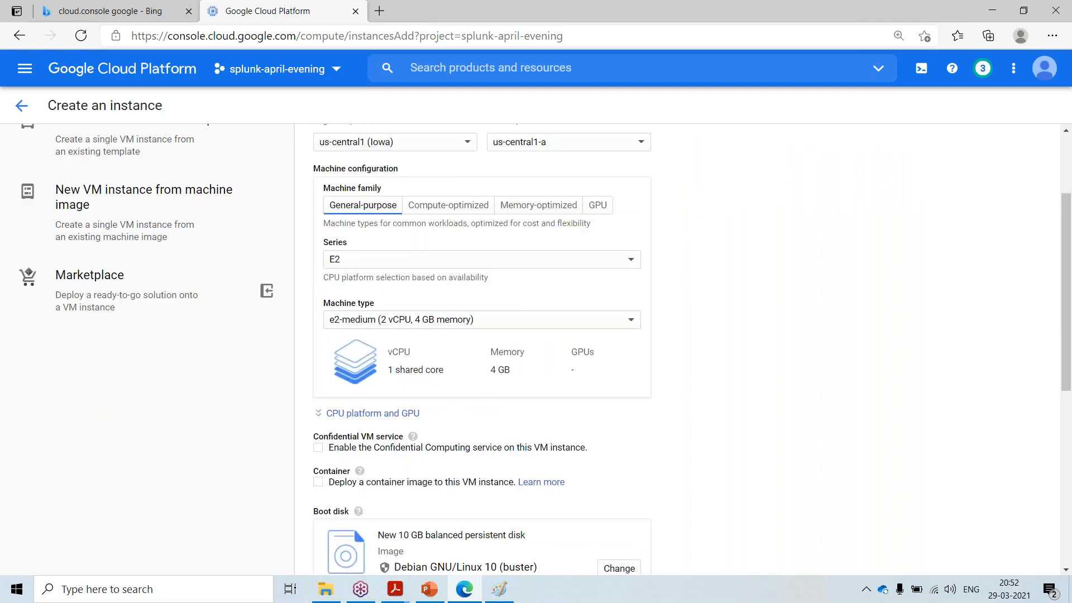
pyautogui.scroll(-3, 545, 480)
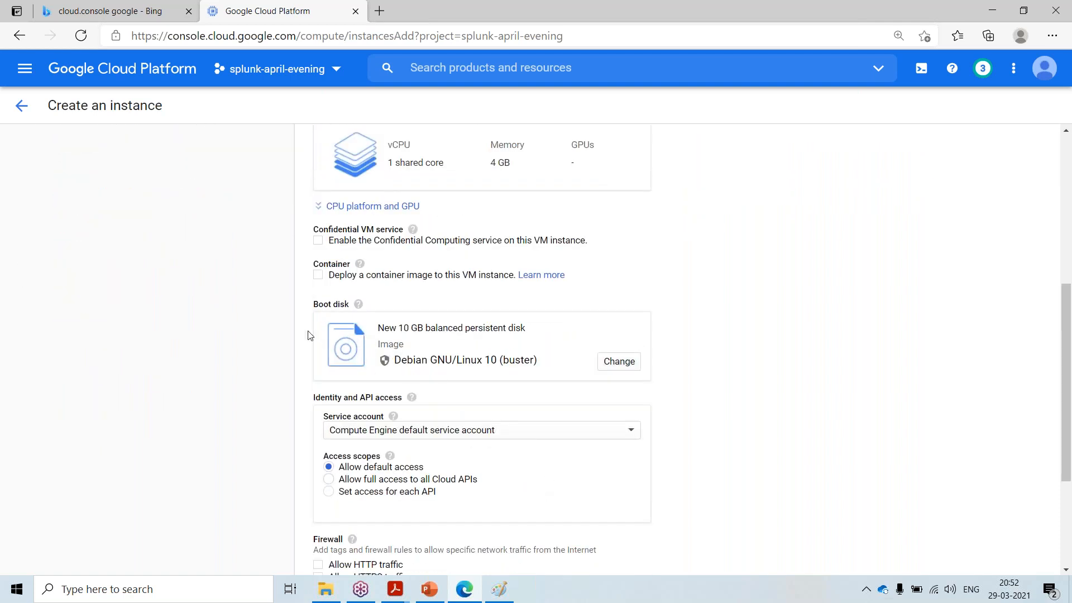
pyautogui.moveTo(321, 320); pyautogui.dragTo(374, 306)
pyautogui.click(853, 370)
pyautogui.scroll(5, 840, 377)
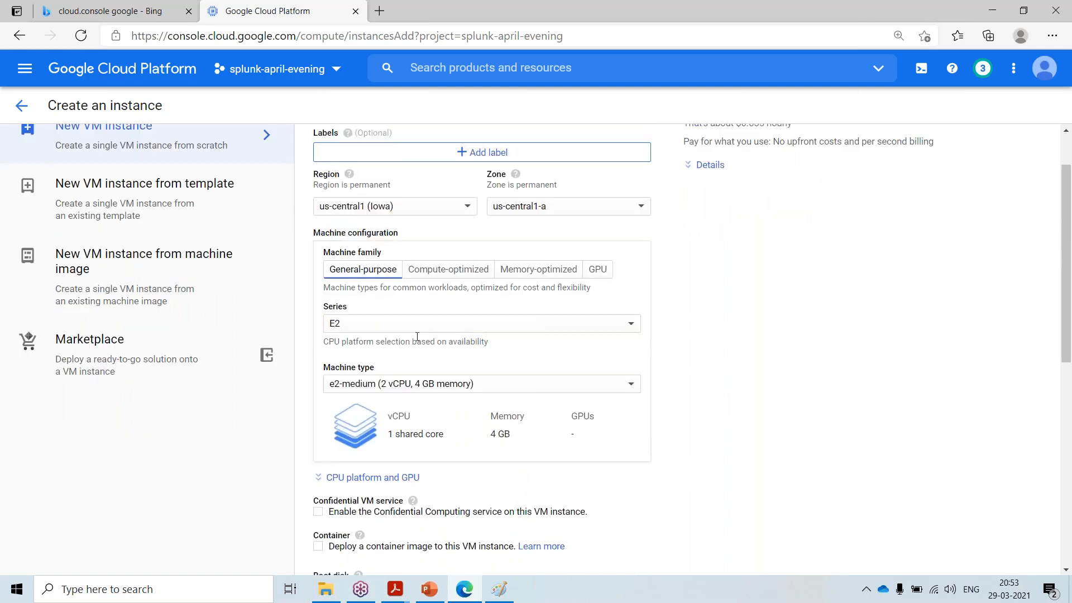
pyautogui.scroll(1, 344, 282)
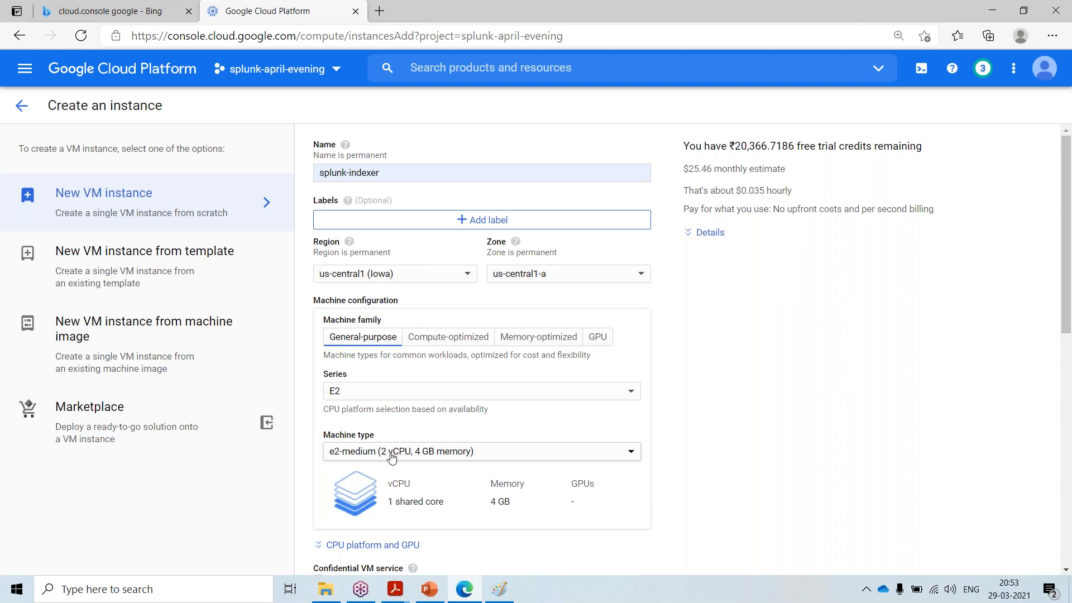
# - Set the instance's boot disk to the CentOS public image, version CentOS 7
pyautogui.scroll(-5, 389, 458)
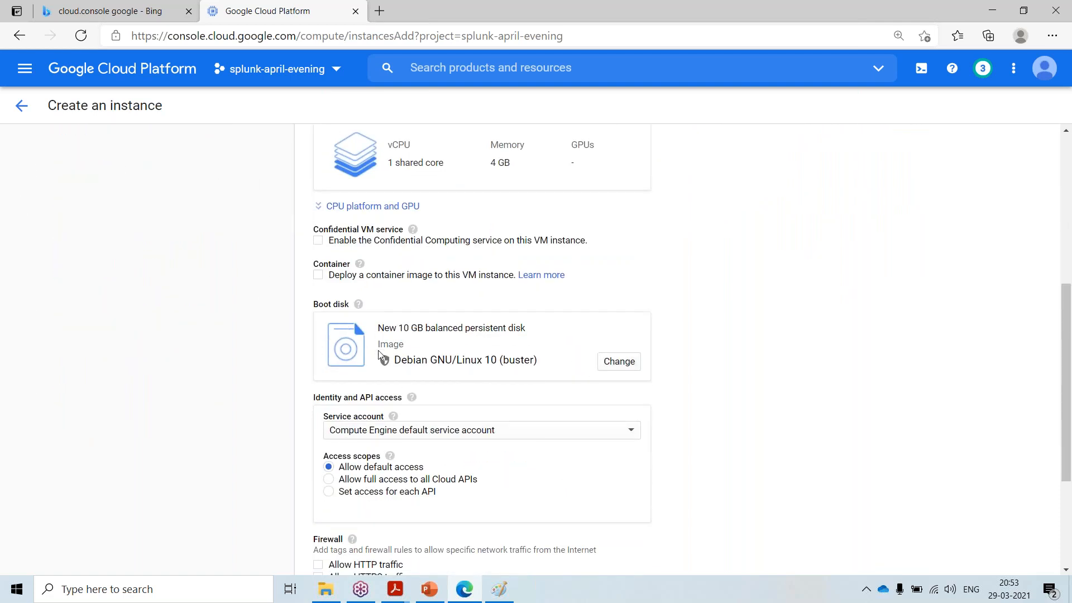
pyautogui.click(620, 364)
pyautogui.click(606, 361)
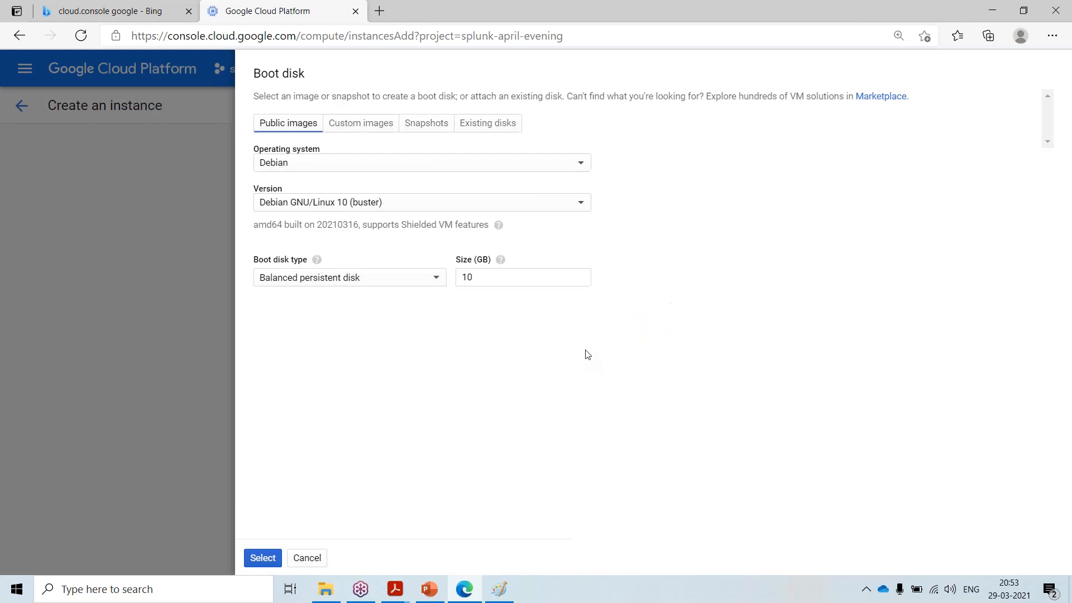
pyautogui.click(283, 167)
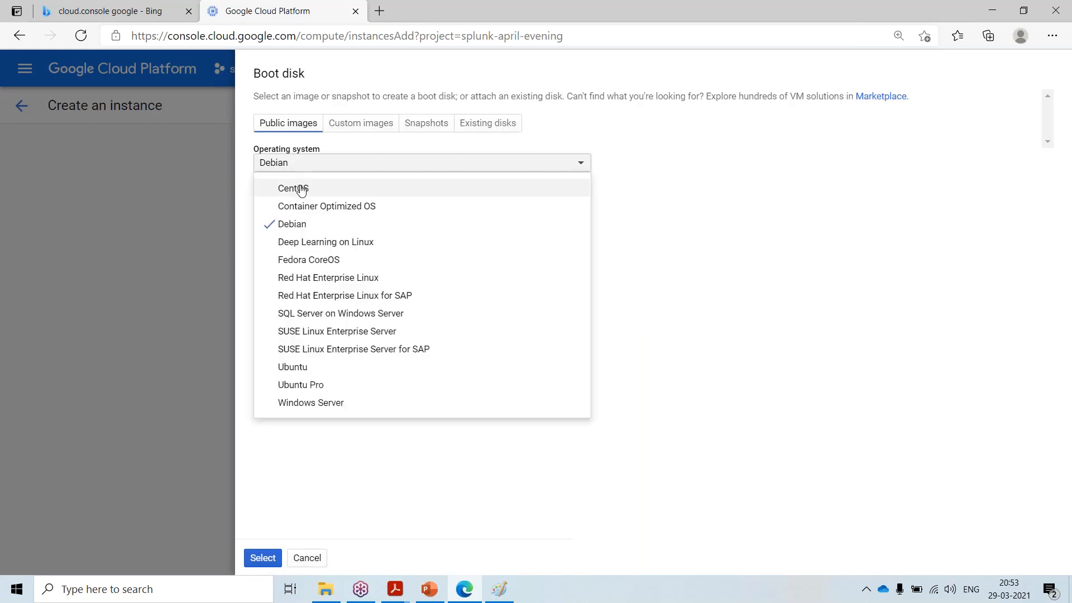
pyautogui.click(301, 186)
pyautogui.click(361, 206)
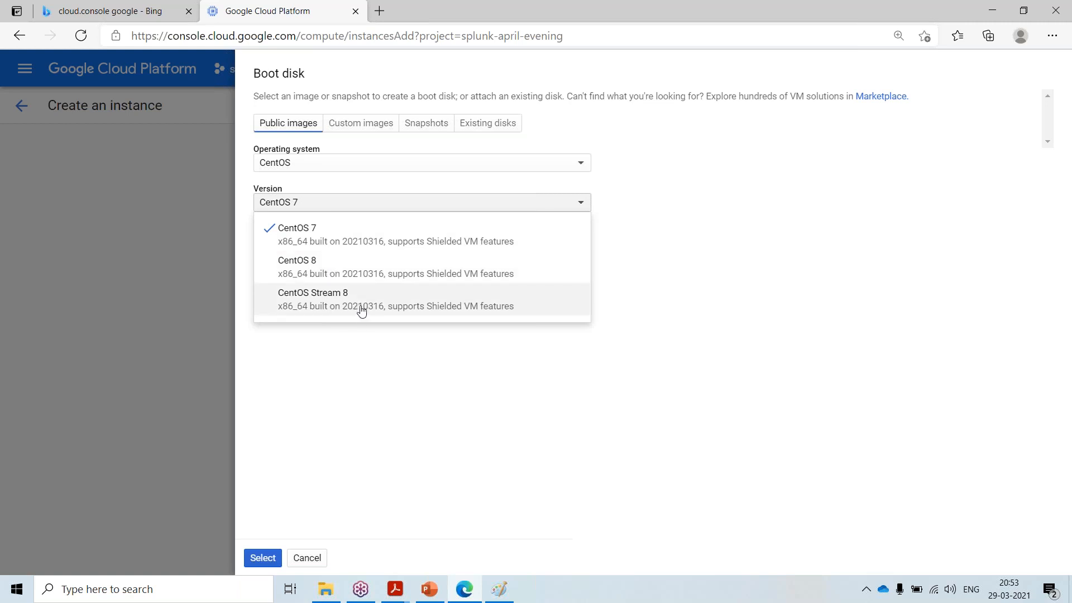
pyautogui.click(341, 237)
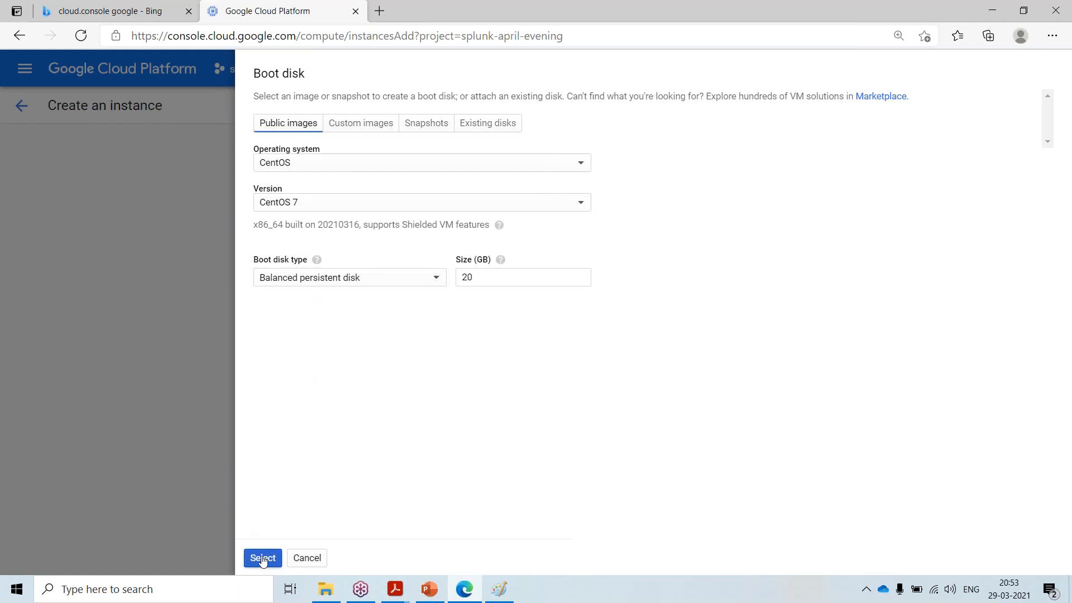
pyautogui.click(517, 275)
pyautogui.click(459, 325)
pyautogui.click(261, 557)
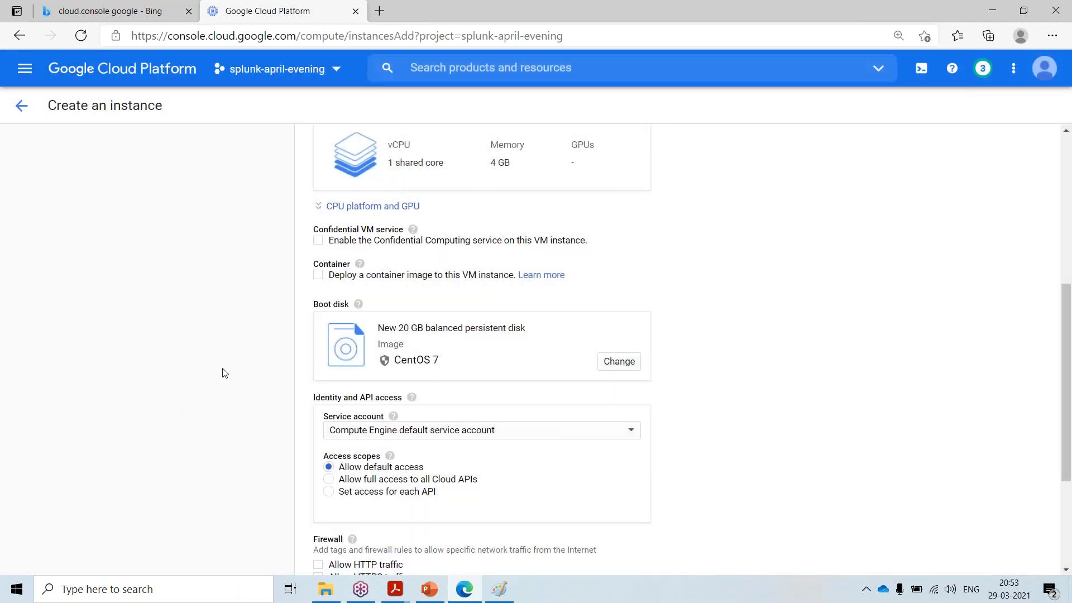
# - Allow HTTP and HTTPS traffic through the instance's firewall and create the instance
pyautogui.scroll(-3, 225, 377)
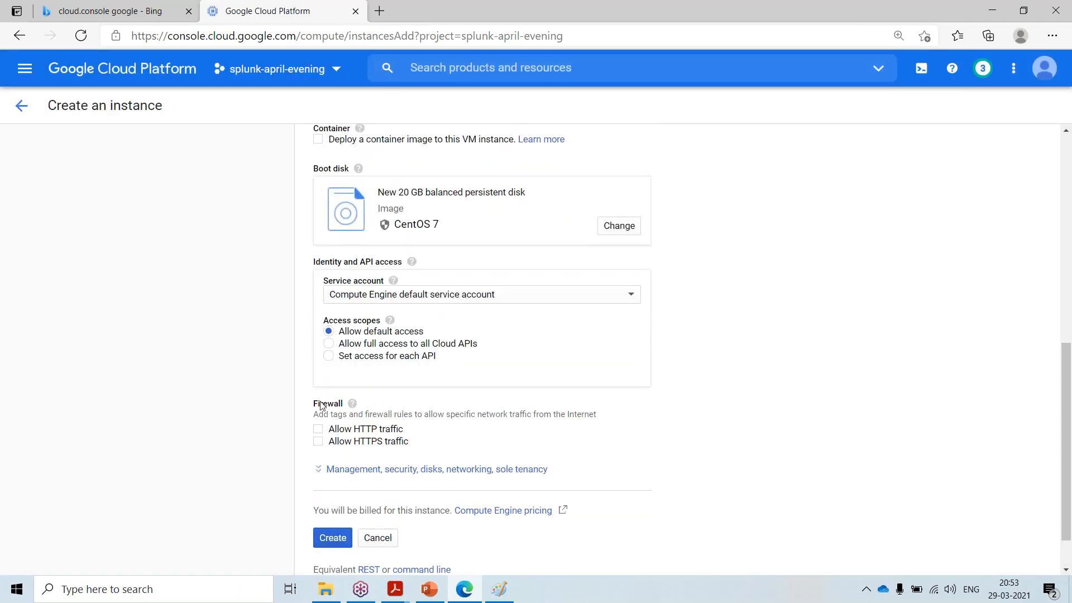
pyautogui.click(319, 432)
pyautogui.click(318, 442)
pyautogui.scroll(-1, 414, 447)
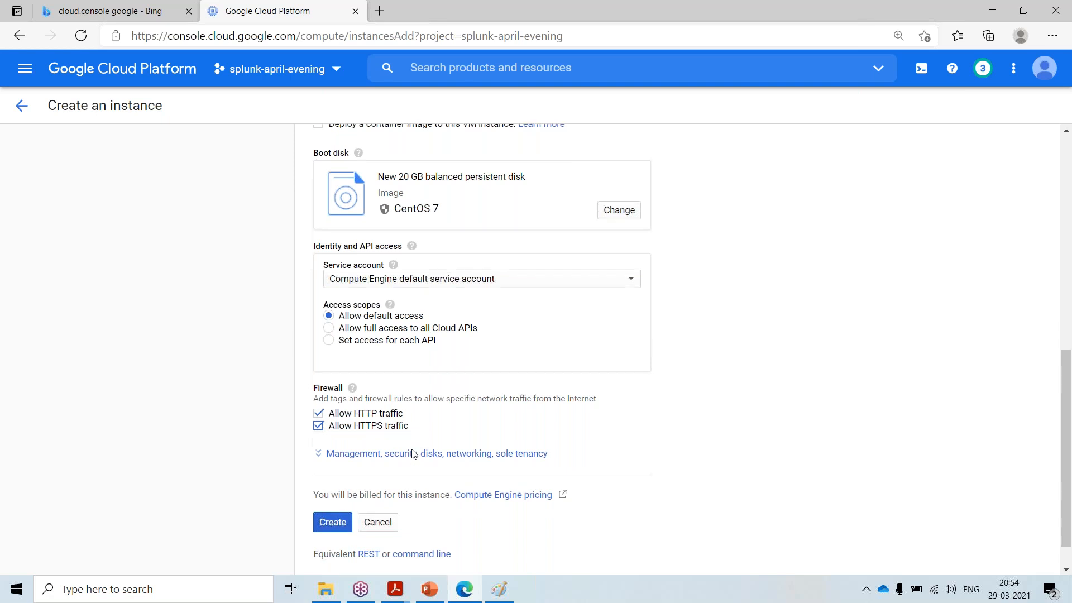
pyautogui.click(331, 484)
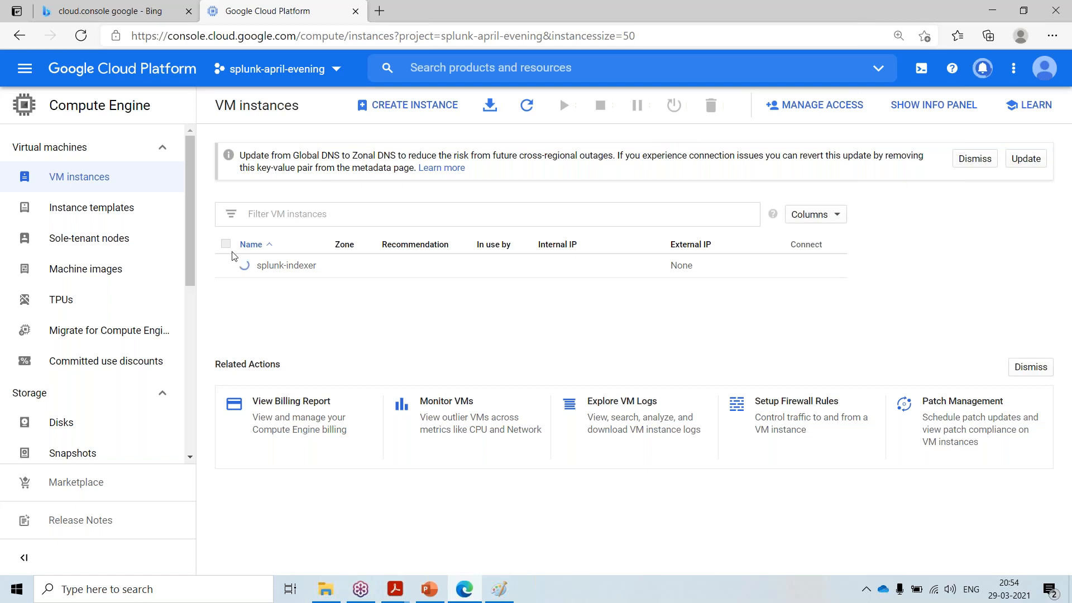
# - Reload the VM instances page and check the internal IP address of splunk-indexer
pyautogui.rightClick(332, 311)
pyautogui.click(273, 9)
pyautogui.rightClick(273, 10)
pyautogui.click(313, 48)
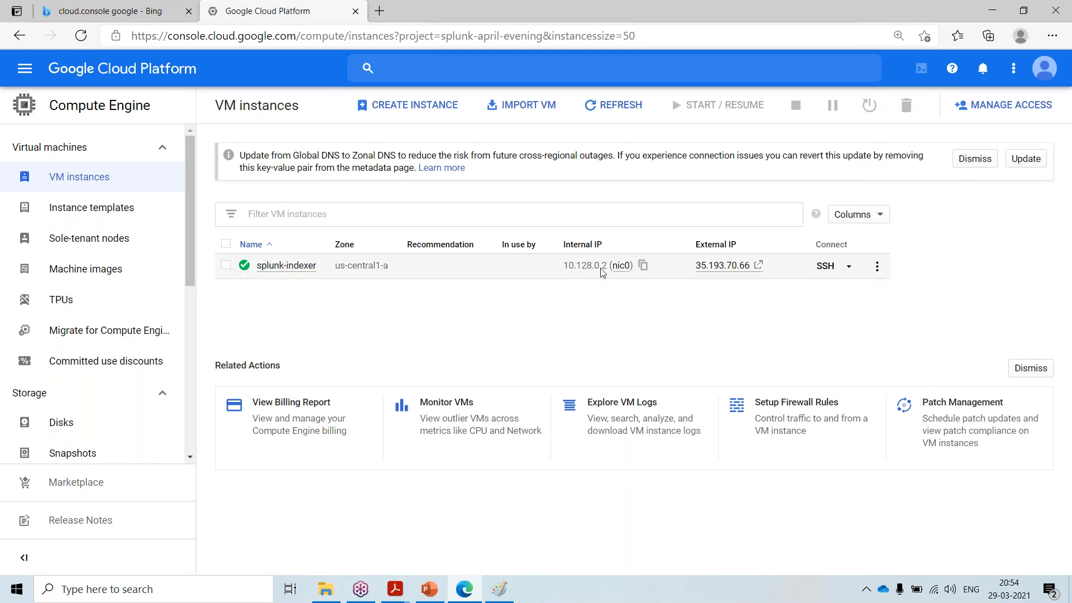
pyautogui.moveTo(564, 266); pyautogui.dragTo(604, 268)
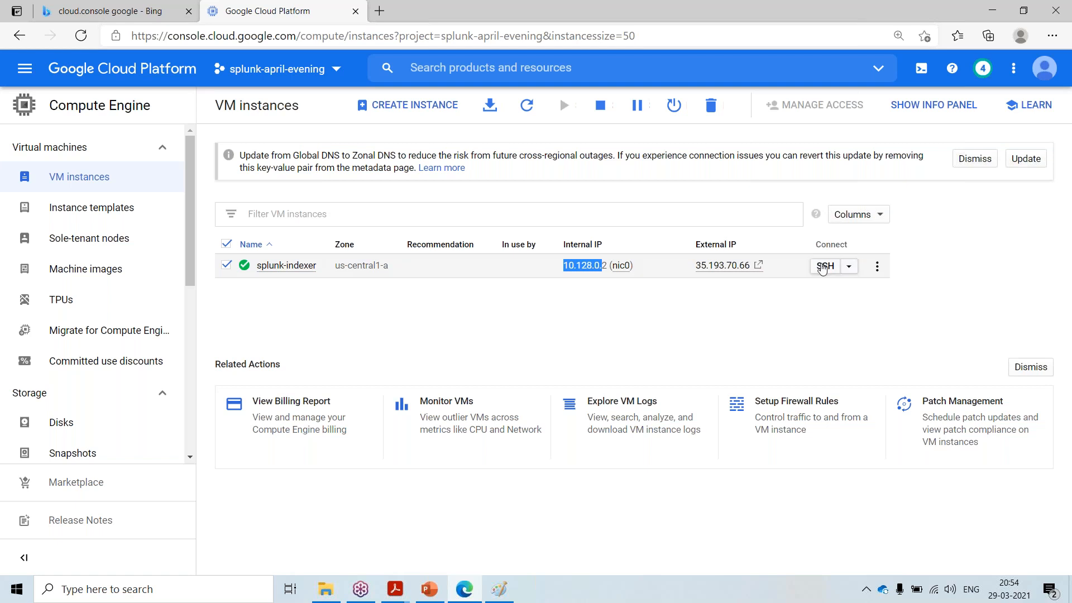
# - Connect to the splunk-indexer instance over SSH and switch to the root user with sudo -i
pyautogui.click(823, 266)
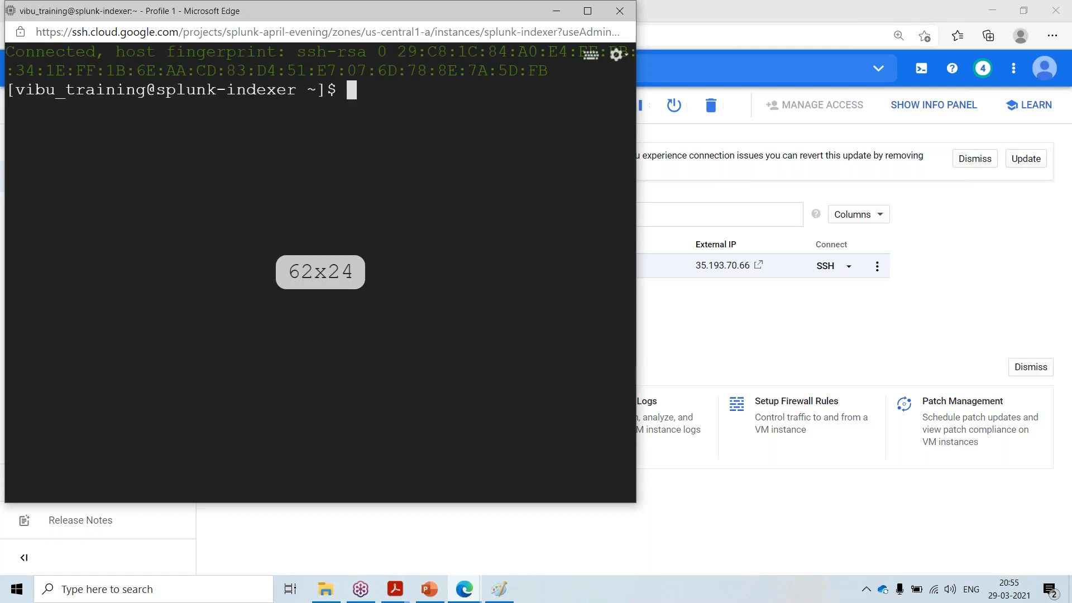
pyautogui.write('sudo -i')
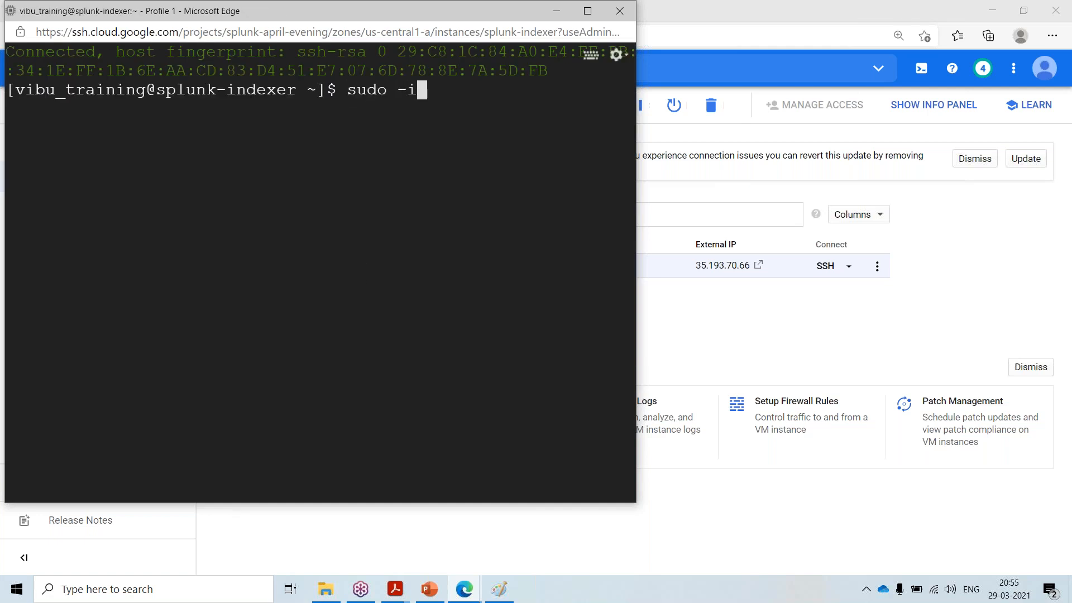
pyautogui.press('Return')
pyautogui.press('Return')
pyautogui.press('Return')
pyautogui.press('Return')
pyautogui.press('Return')
# - List the contents of the root user's home directory on splunk-indexer with ls
pyautogui.write('ls')
pyautogui.press('Return')
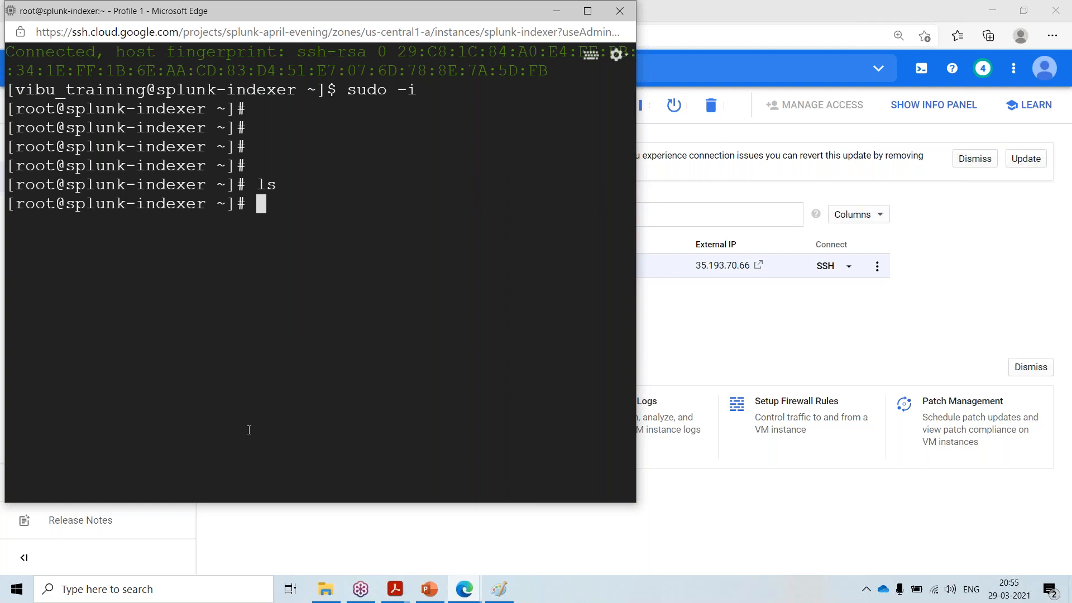
pyautogui.write('ip')
# - Copy splunk-indexer's external IP address and ping 35.193.70.66 from a Windows Command Prompt, closing the prompt when the ping finishes
pyautogui.click(708, 335)
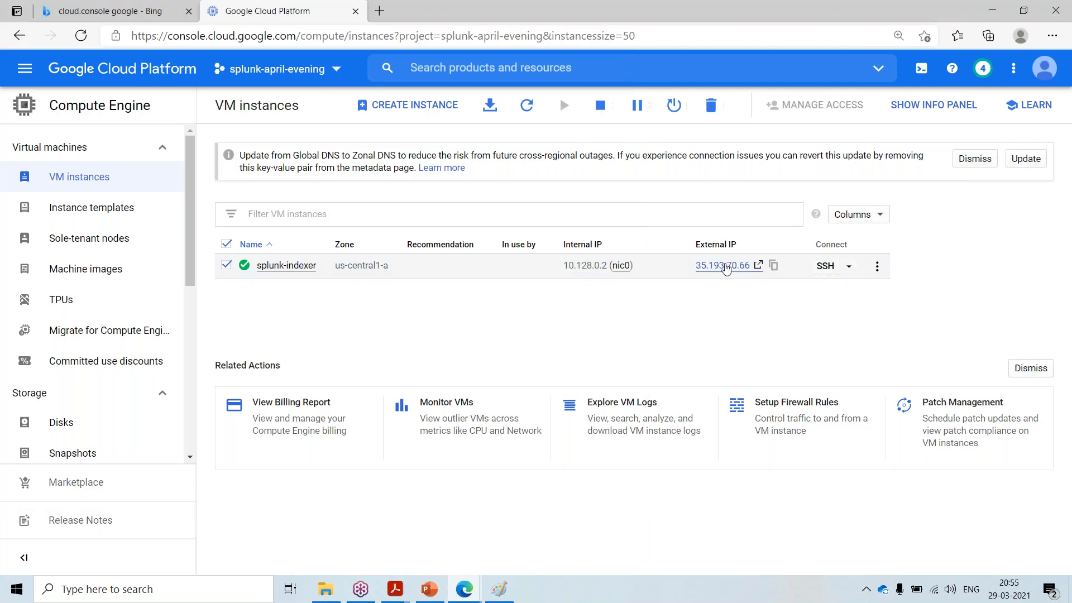
pyautogui.click(775, 267)
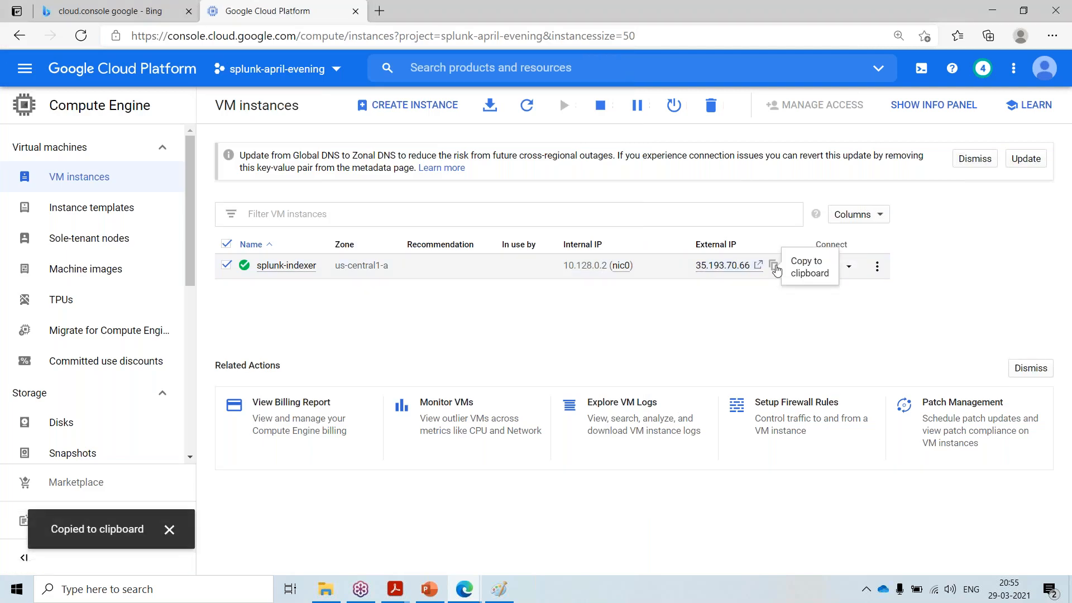
pyautogui.click(239, 591)
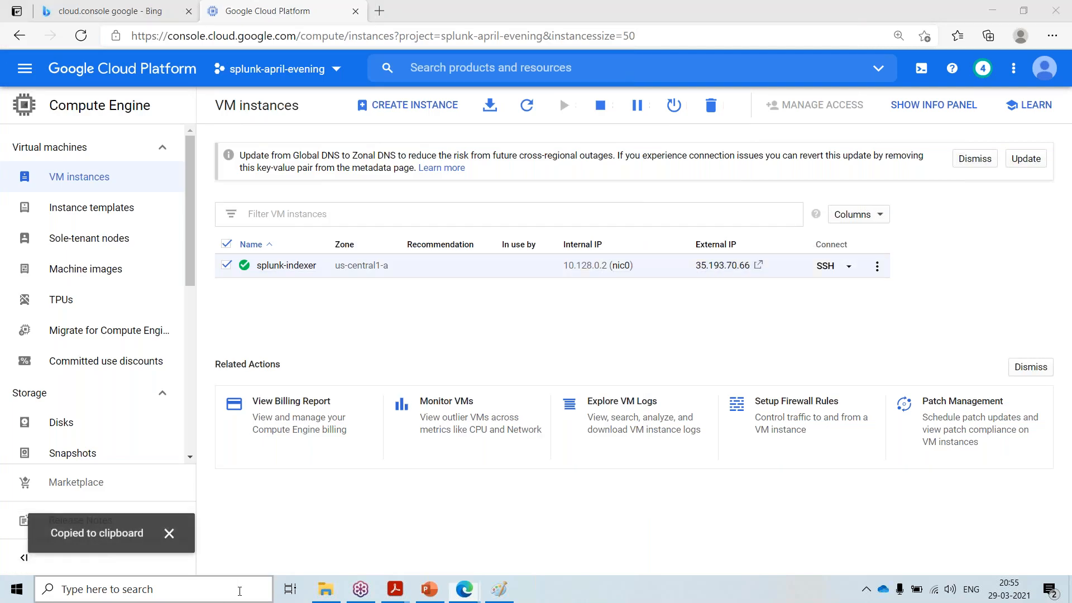
pyautogui.write('cmd')
pyautogui.press('Return')
pyautogui.click(229, 252)
pyautogui.write('ping')
pyautogui.hotkey('ctrl', 'v')
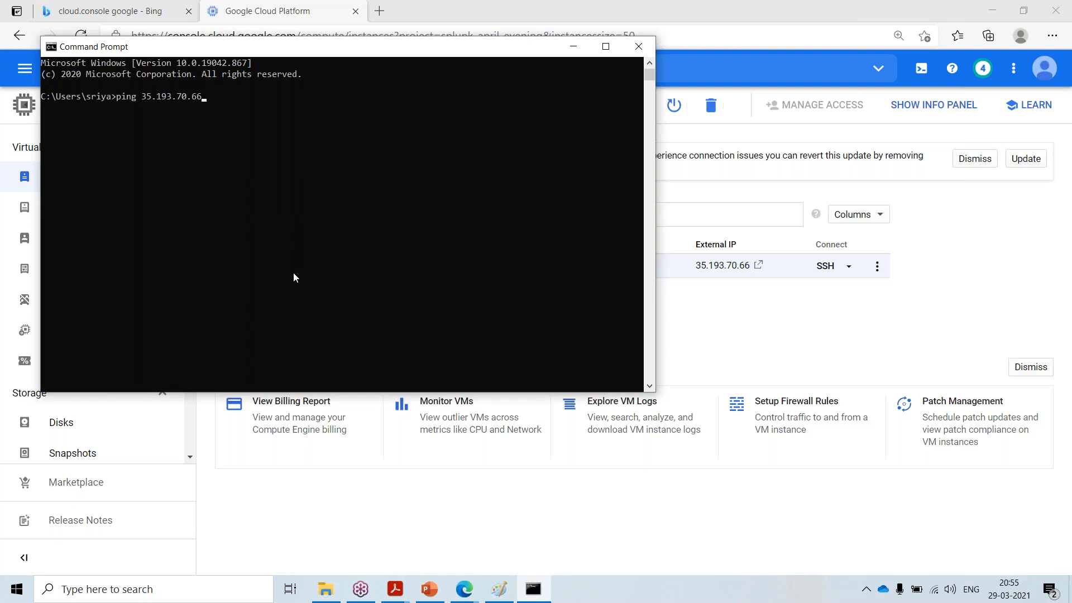
pyautogui.press('Return')
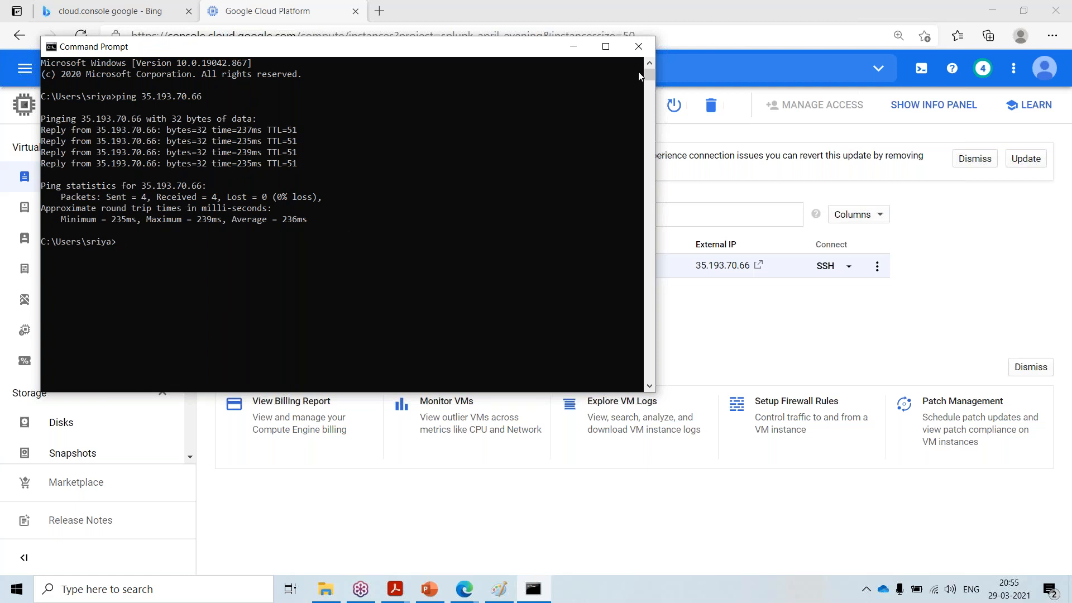
pyautogui.click(638, 47)
# - Go to the Firewall rules page of the project's VPC network
pyautogui.scroll(-6, 136, 445)
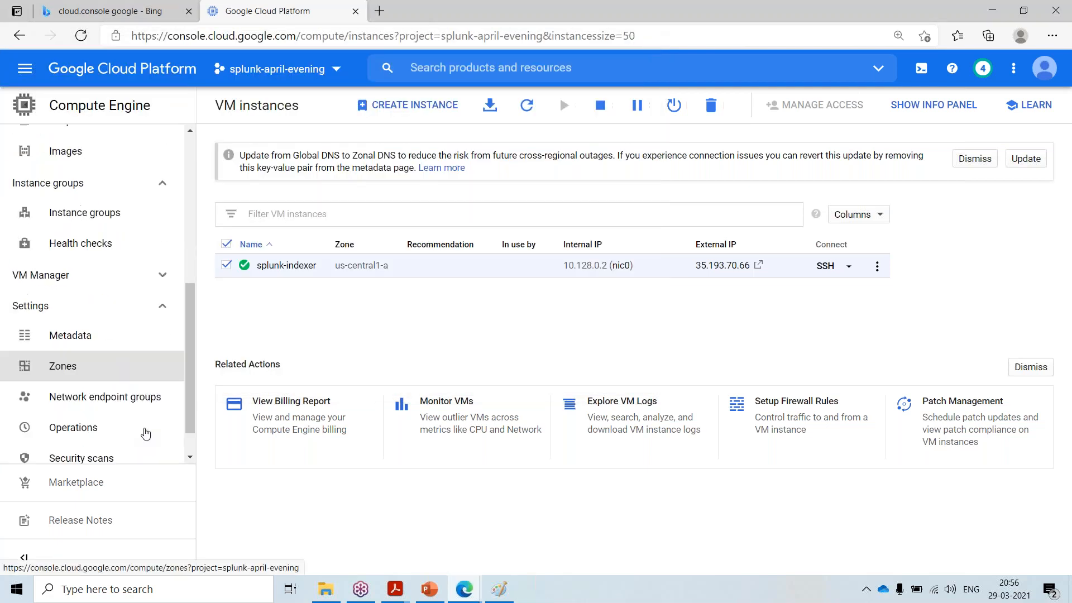
pyautogui.scroll(8, 71, 422)
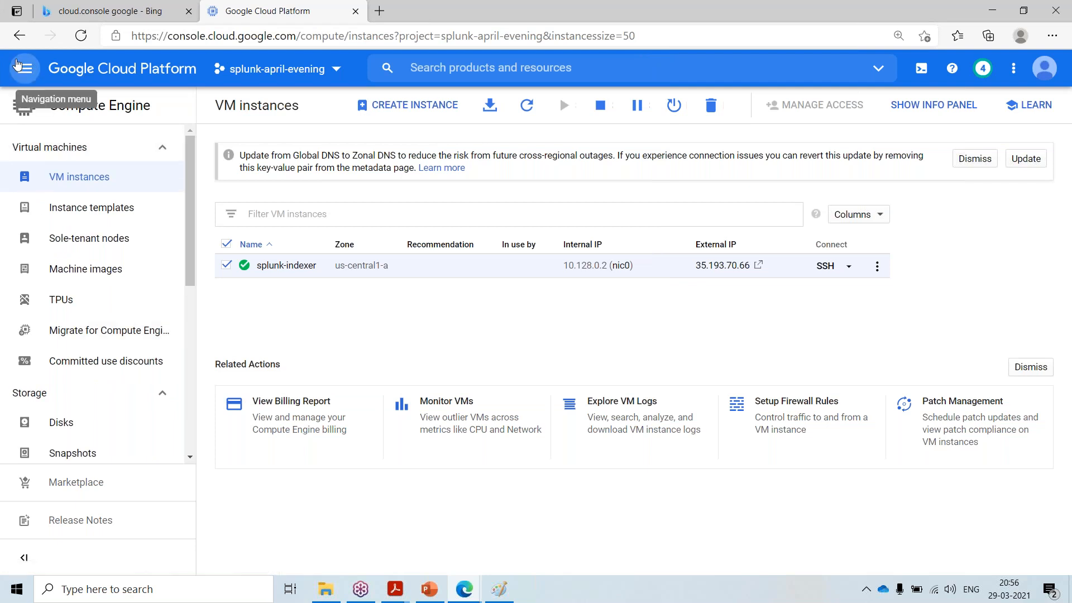
pyautogui.click(16, 65)
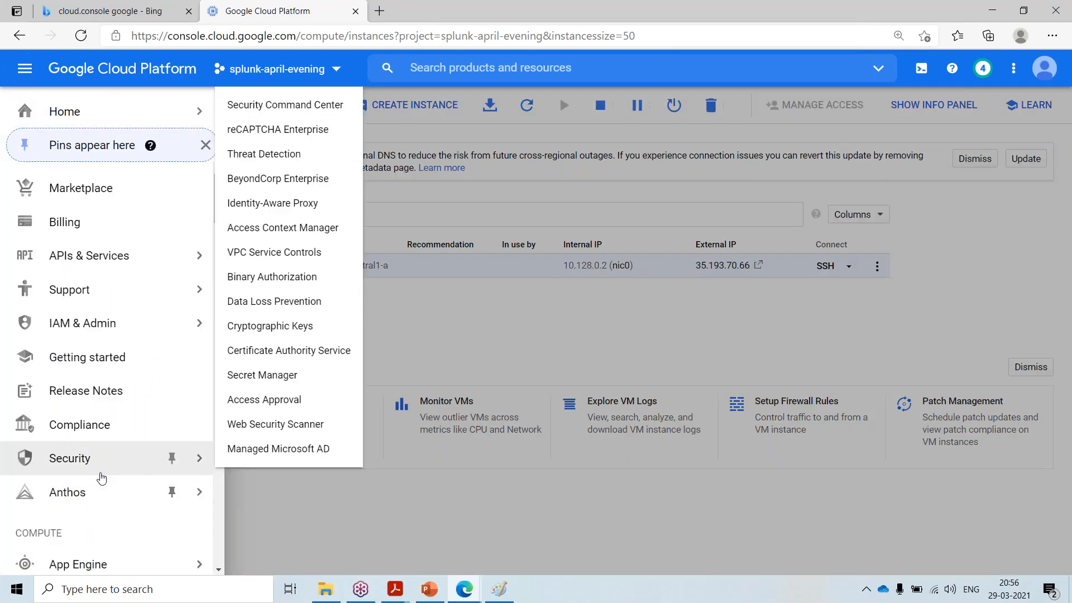
pyautogui.scroll(-3, 101, 503)
pyautogui.scroll(-4, 101, 385)
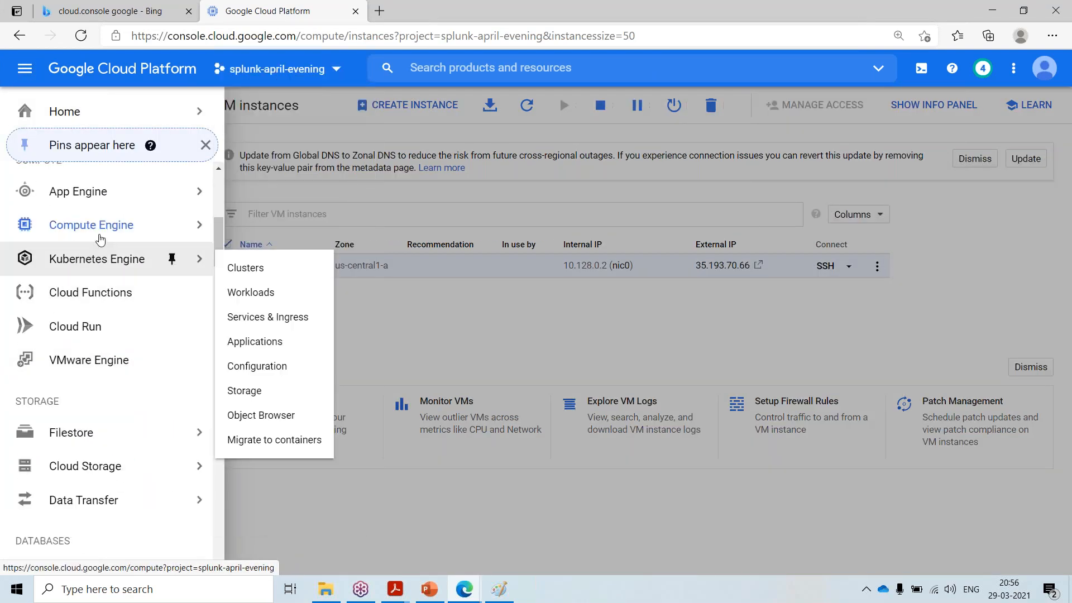
pyautogui.scroll(-6, 64, 458)
pyautogui.moveTo(177, 411)
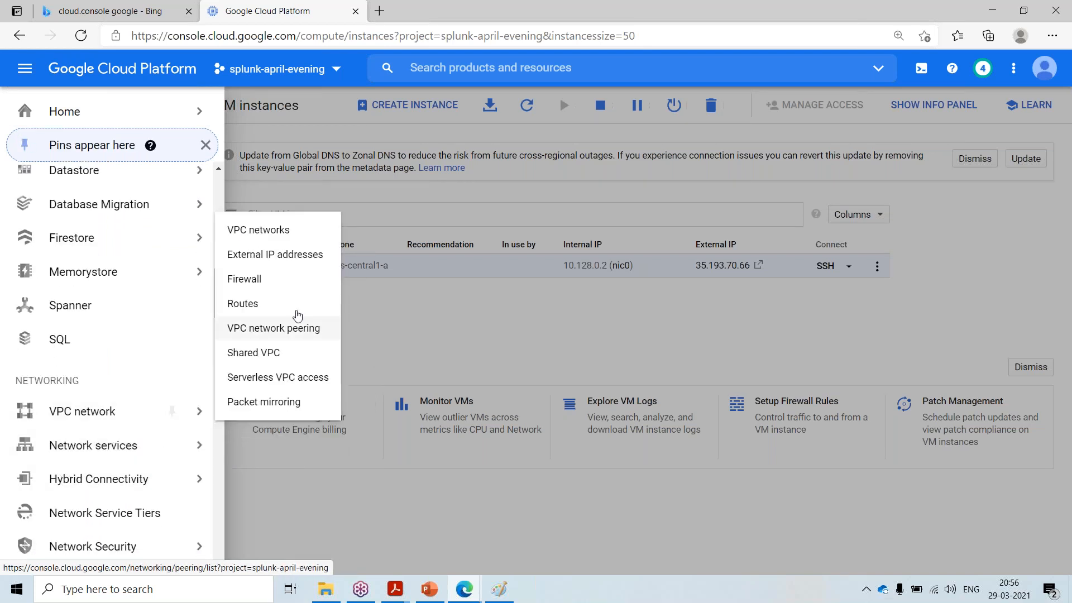
pyautogui.click(244, 279)
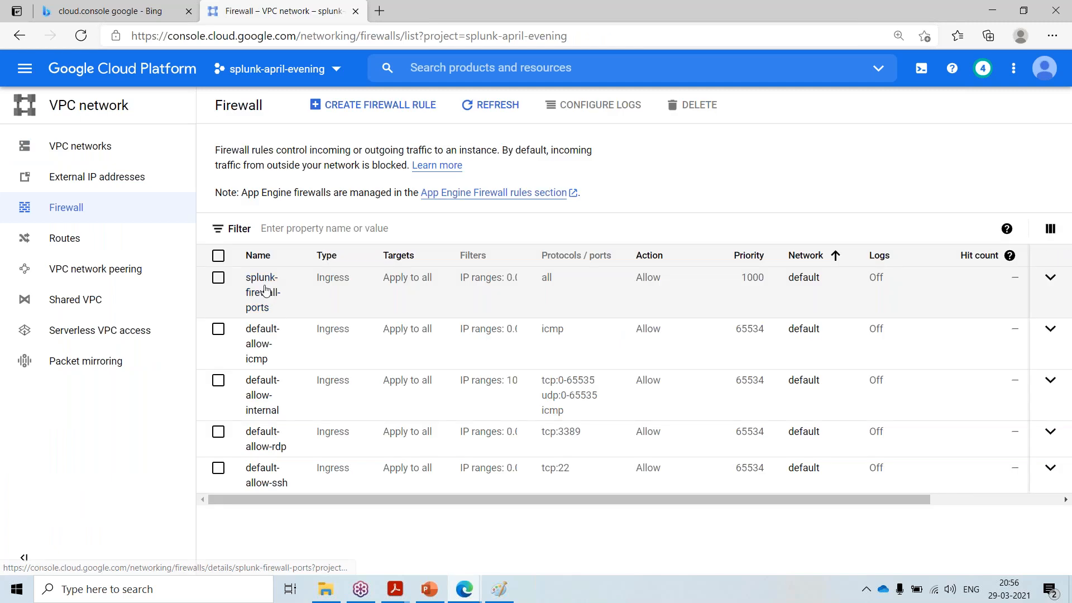
# - Open the details of the splunk-firewall-ports rule and check its source IP ranges and its protocols and ports
pyautogui.click(264, 289)
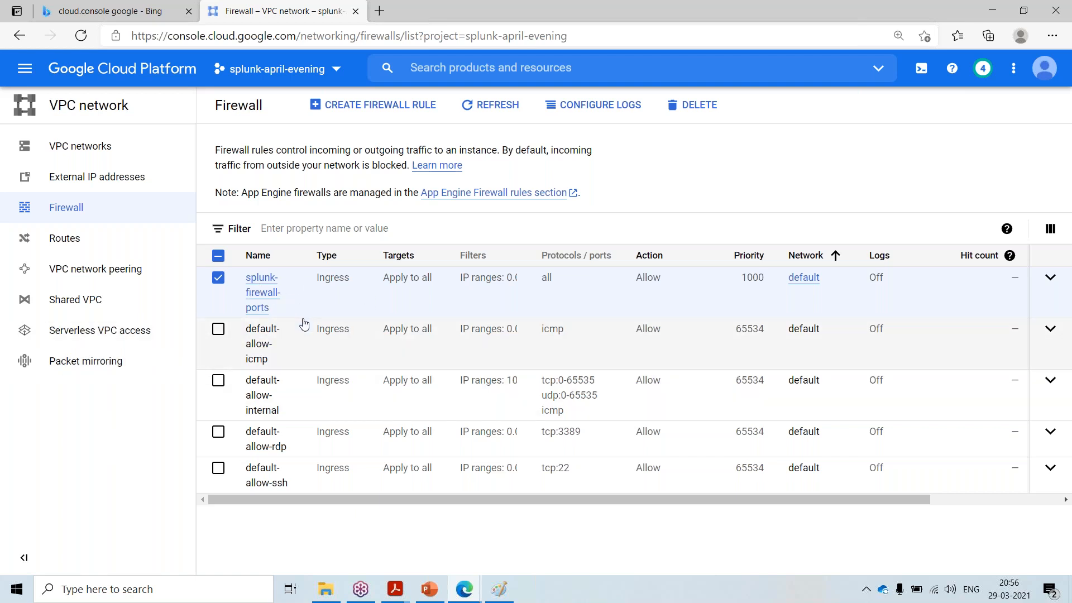
pyautogui.click(263, 293)
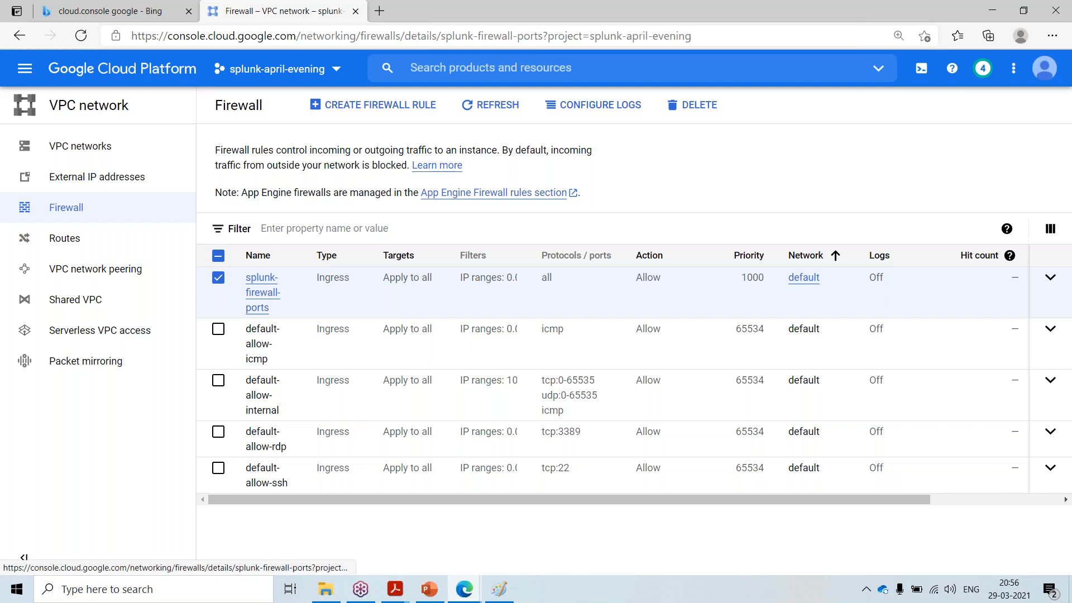
pyautogui.scroll(-3, 342, 385)
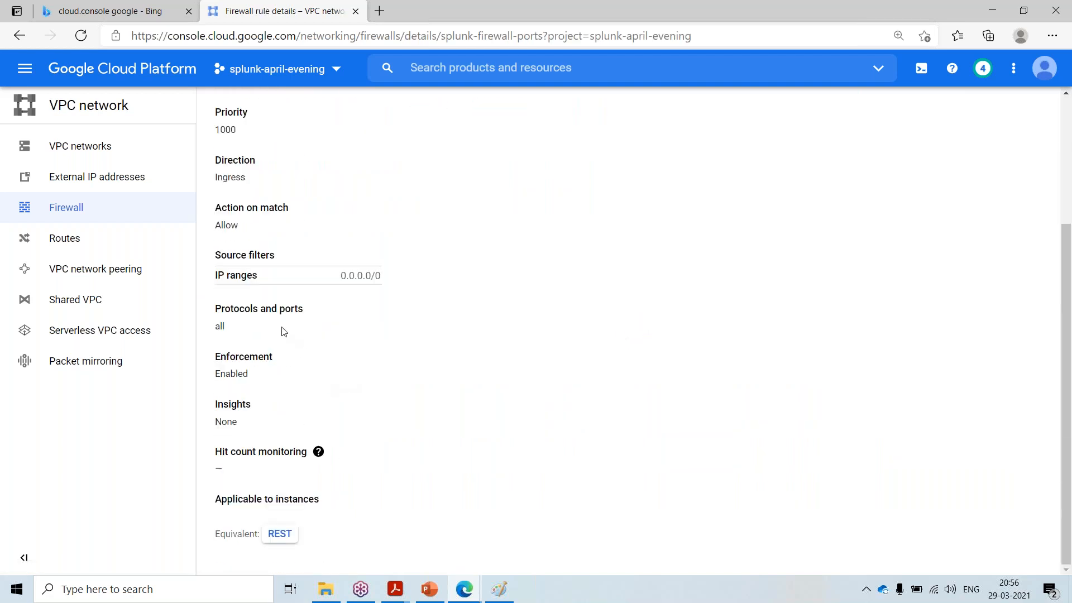
pyautogui.scroll(3, 285, 332)
pyautogui.scroll(-3, 226, 410)
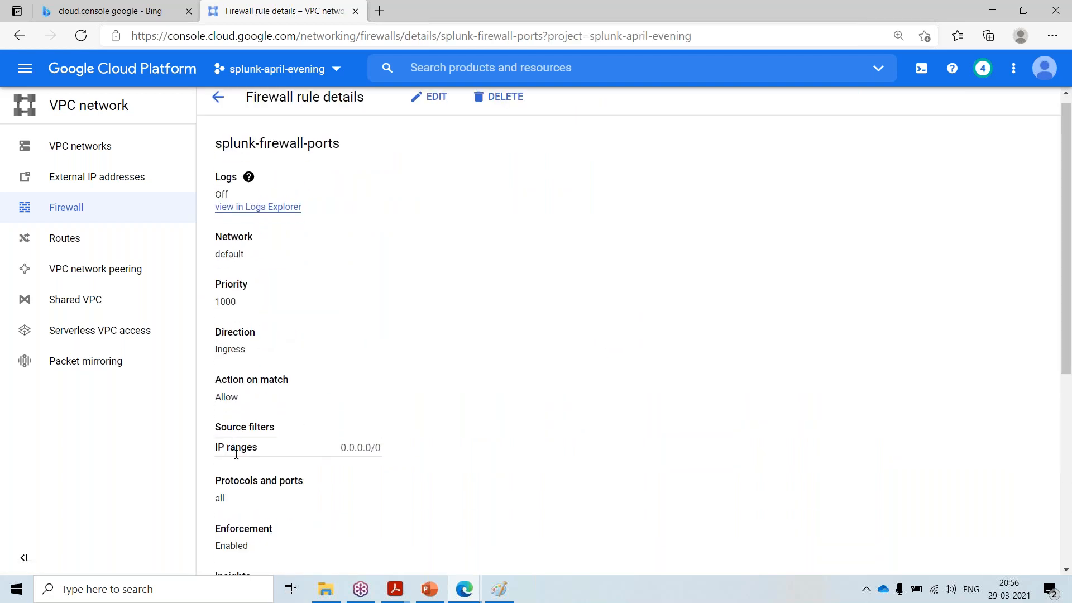
pyautogui.moveTo(214, 363); pyautogui.dragTo(245, 362)
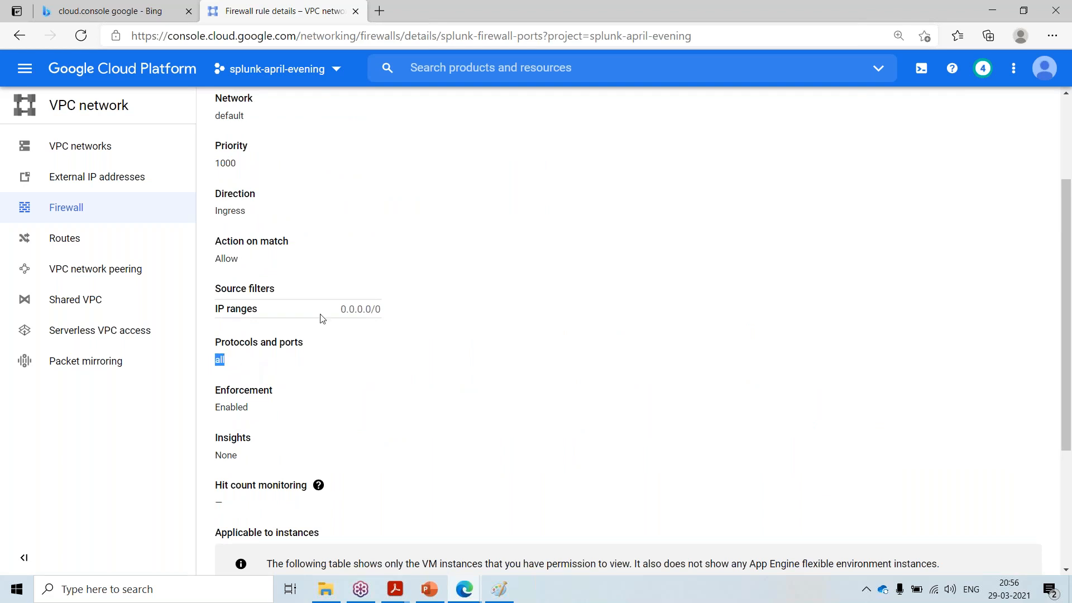
pyautogui.scroll(1, 330, 414)
pyautogui.scroll(-5, 299, 469)
pyautogui.scroll(6, 292, 349)
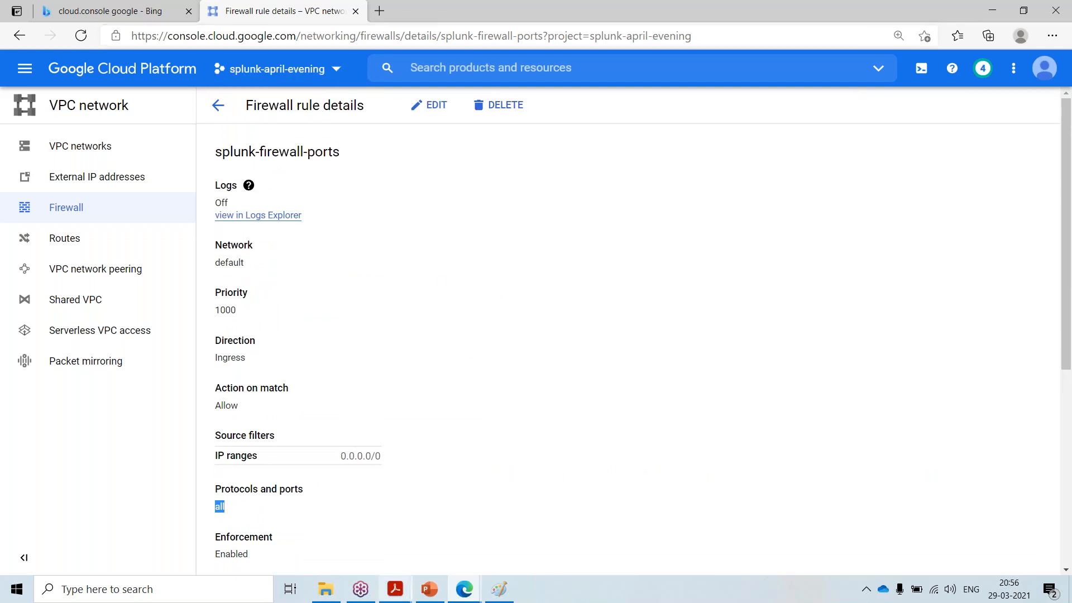
pyautogui.click(1063, 48)
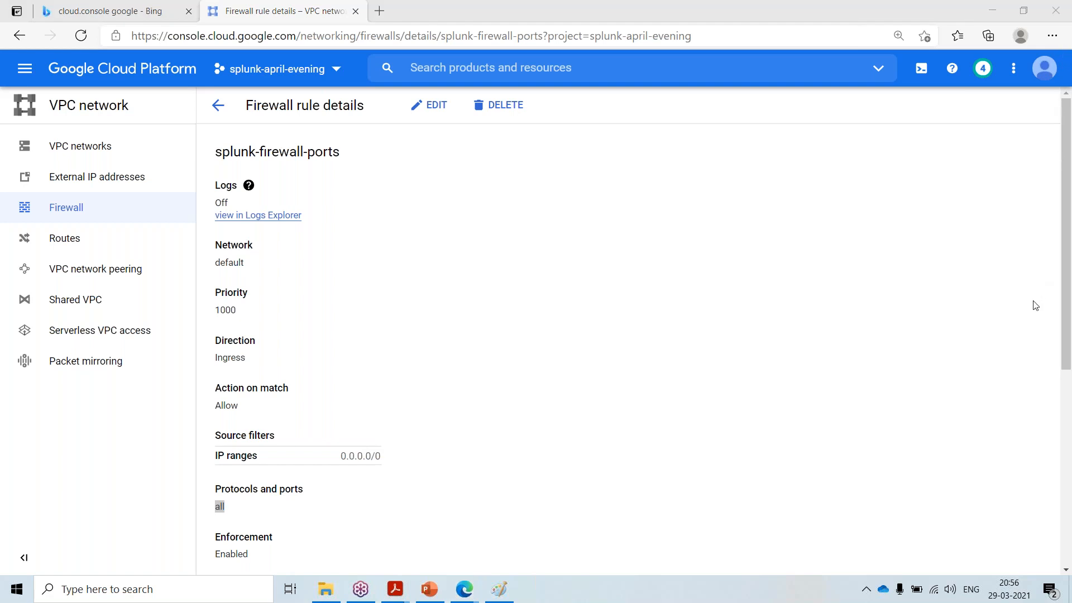